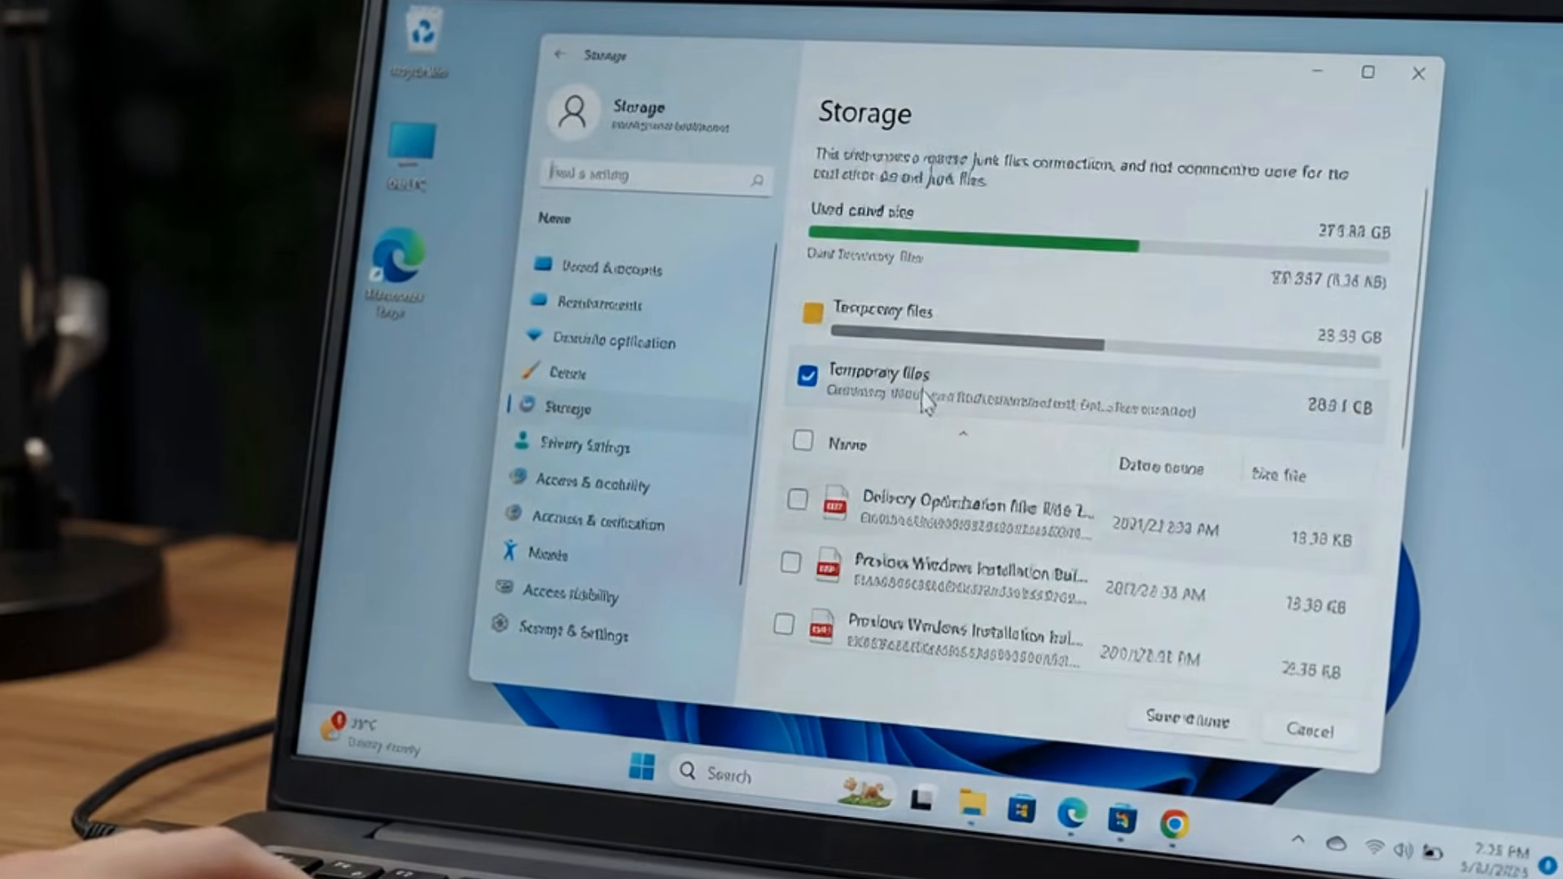
pyautogui.click(927, 399)
pyautogui.click(870, 218)
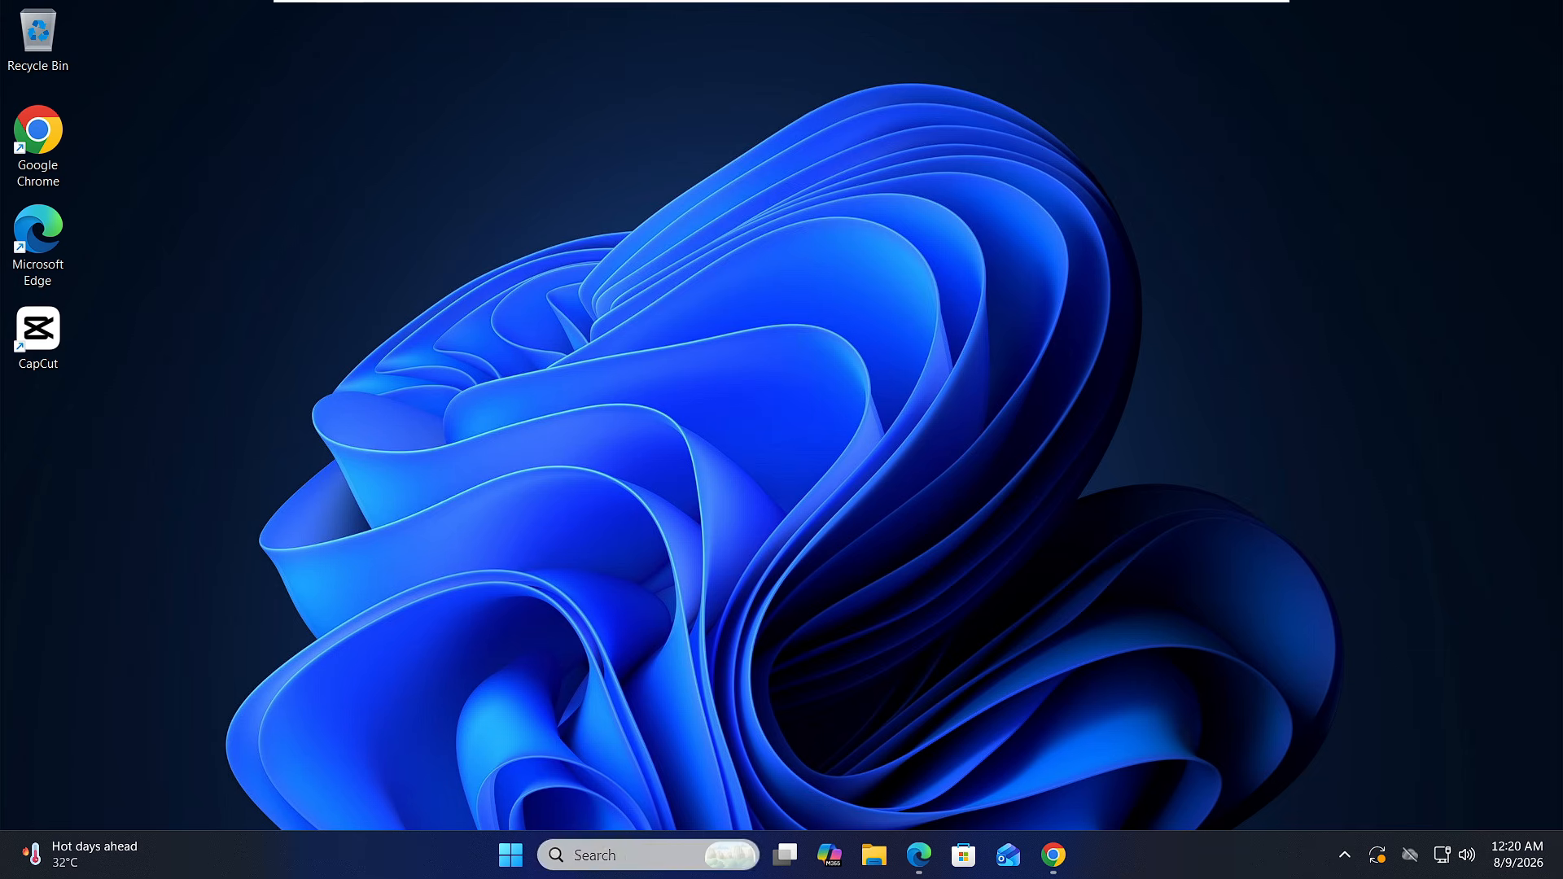
# Search Windows for Task Scheduler and open it.
pyautogui.click(619, 854)
pyautogui.write('task sc')
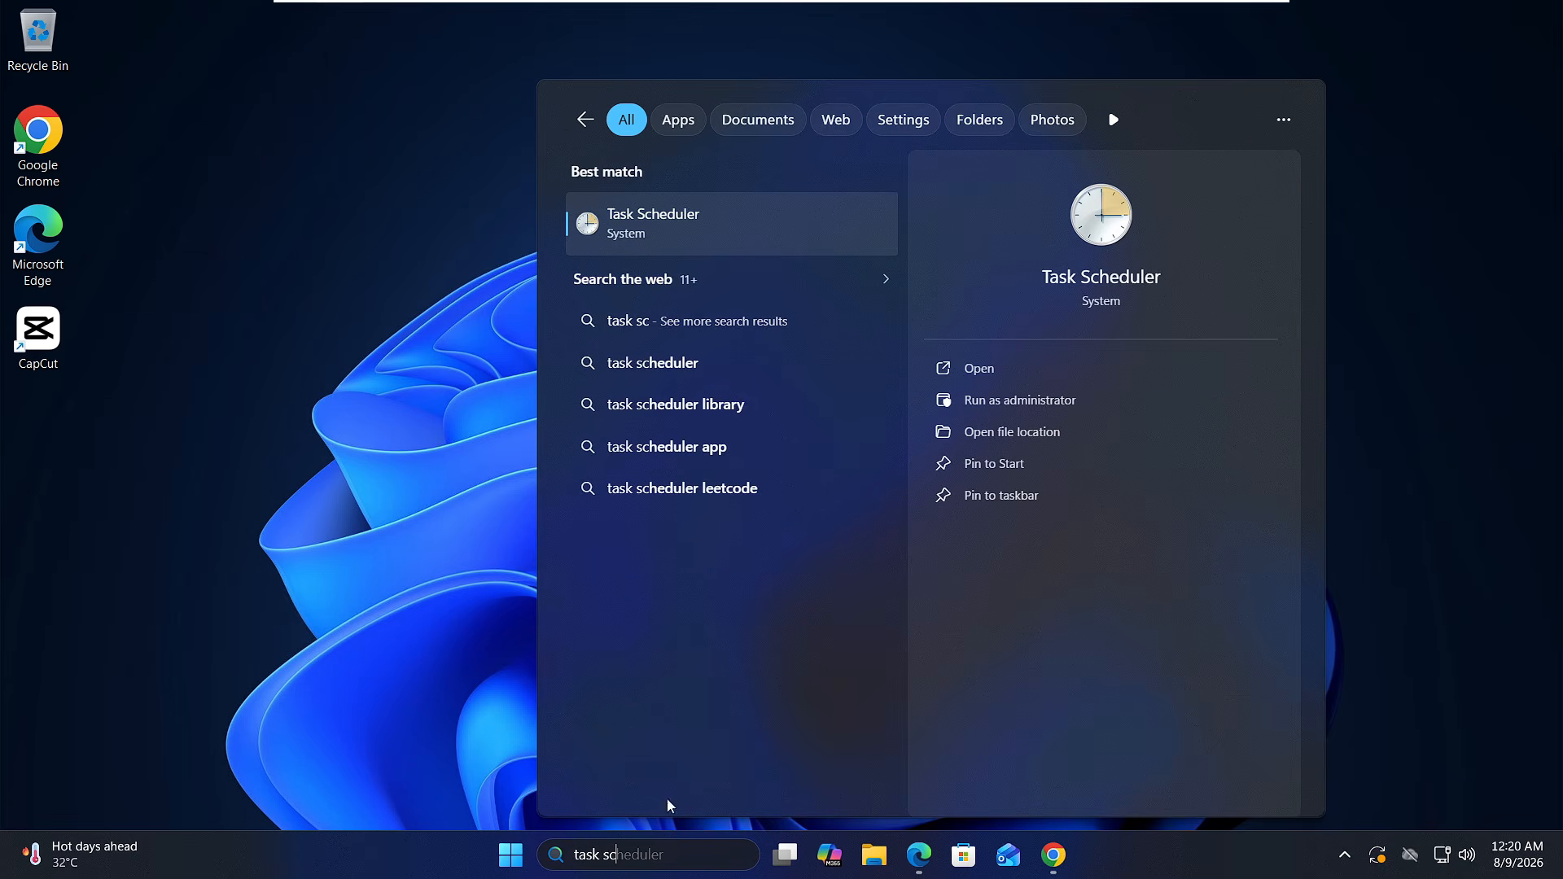
pyautogui.click(652, 234)
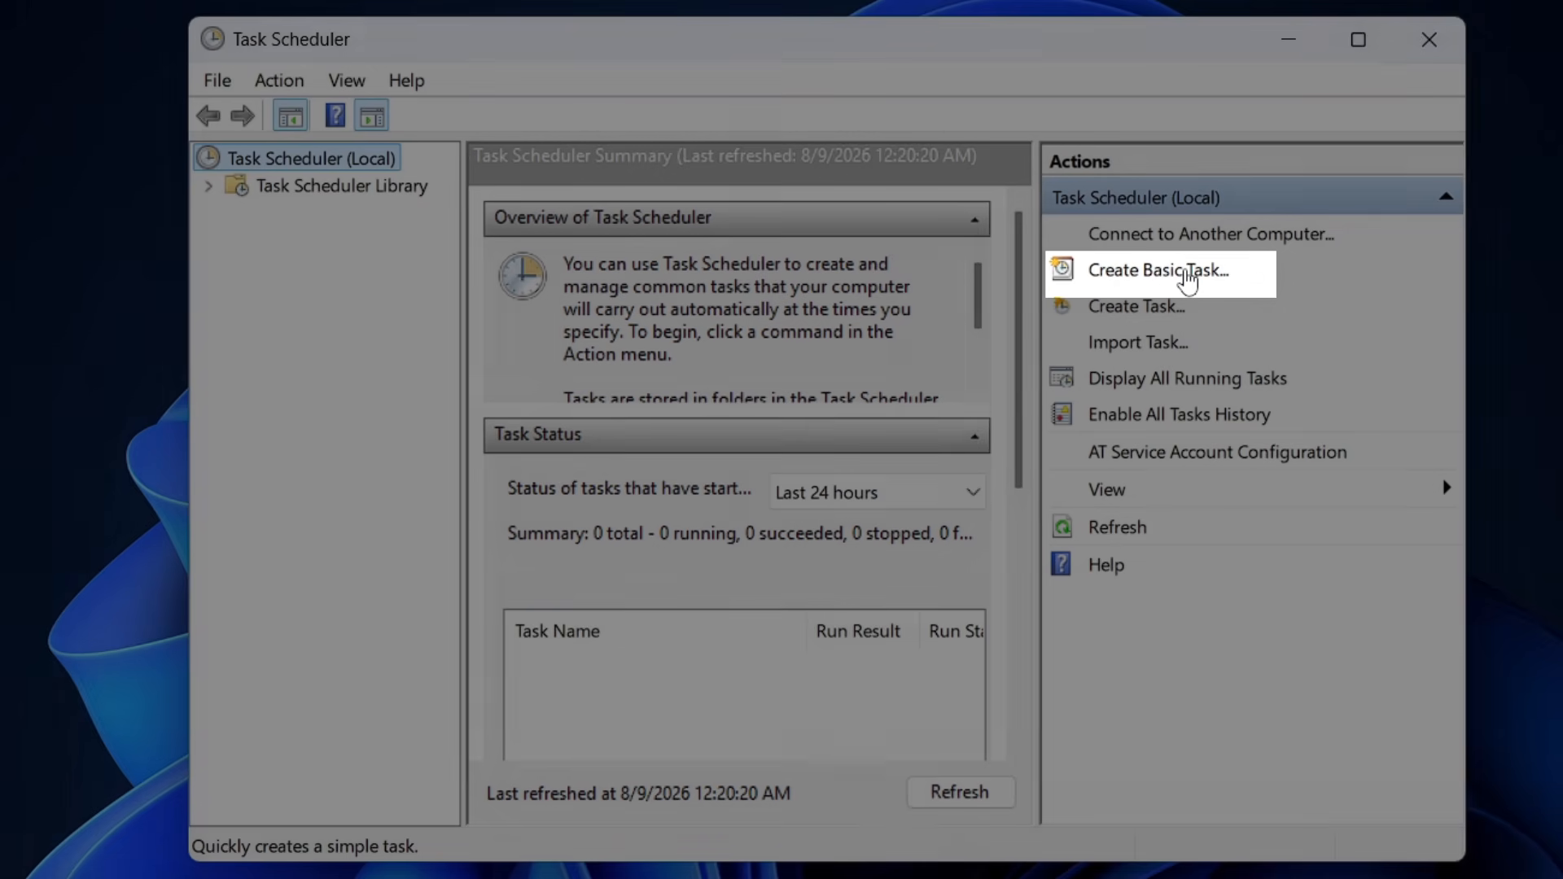
# Start a new basic task named "Auto Browser" and proceed to its trigger settings.
pyautogui.click(1182, 273)
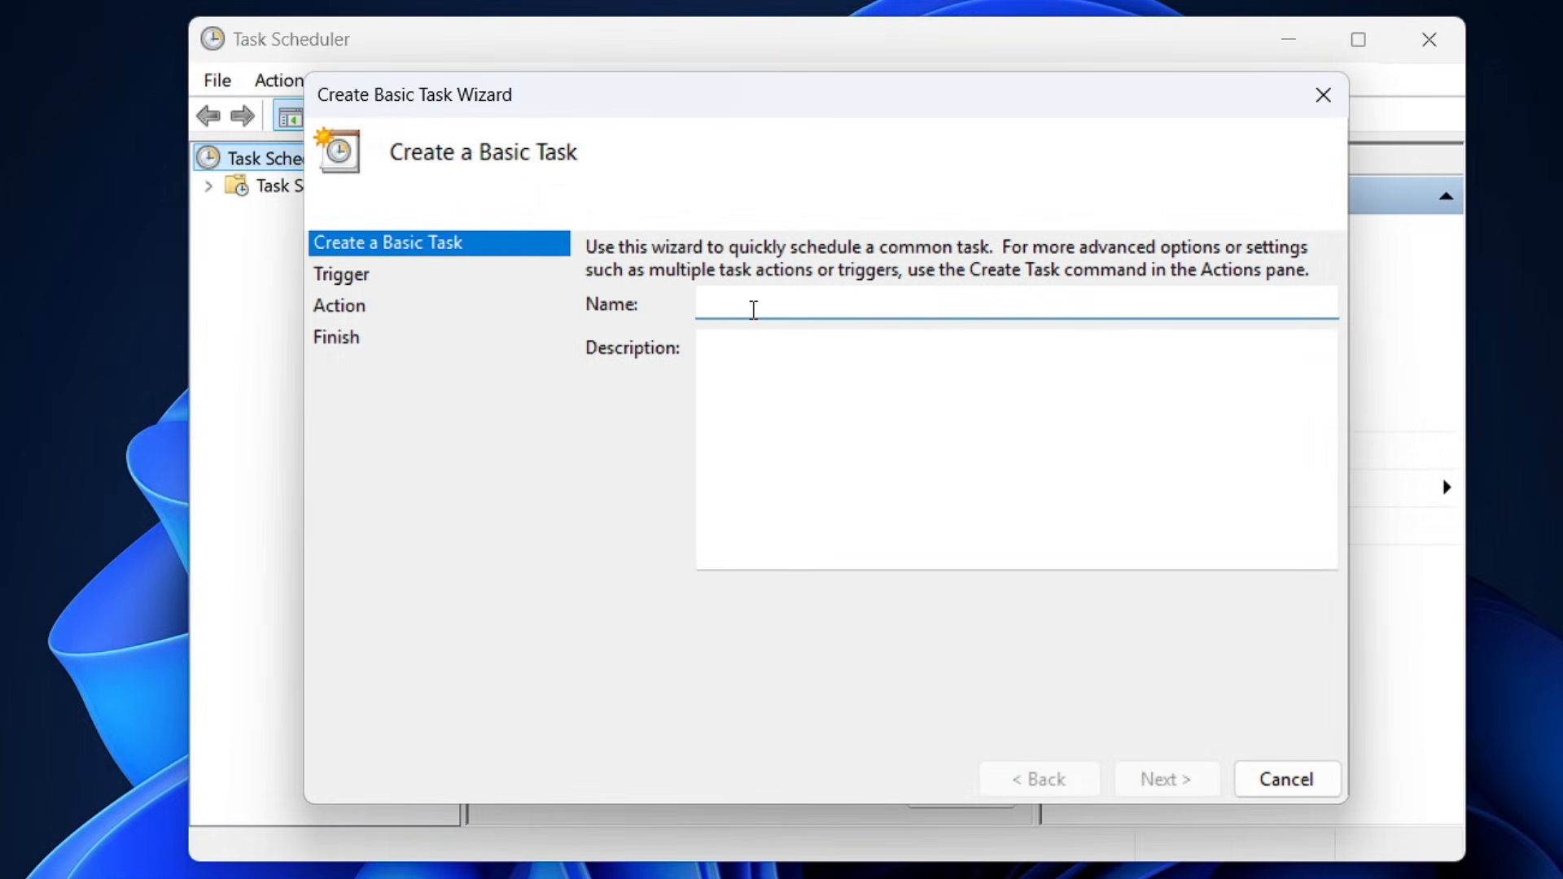
pyautogui.write('Auto Browser')
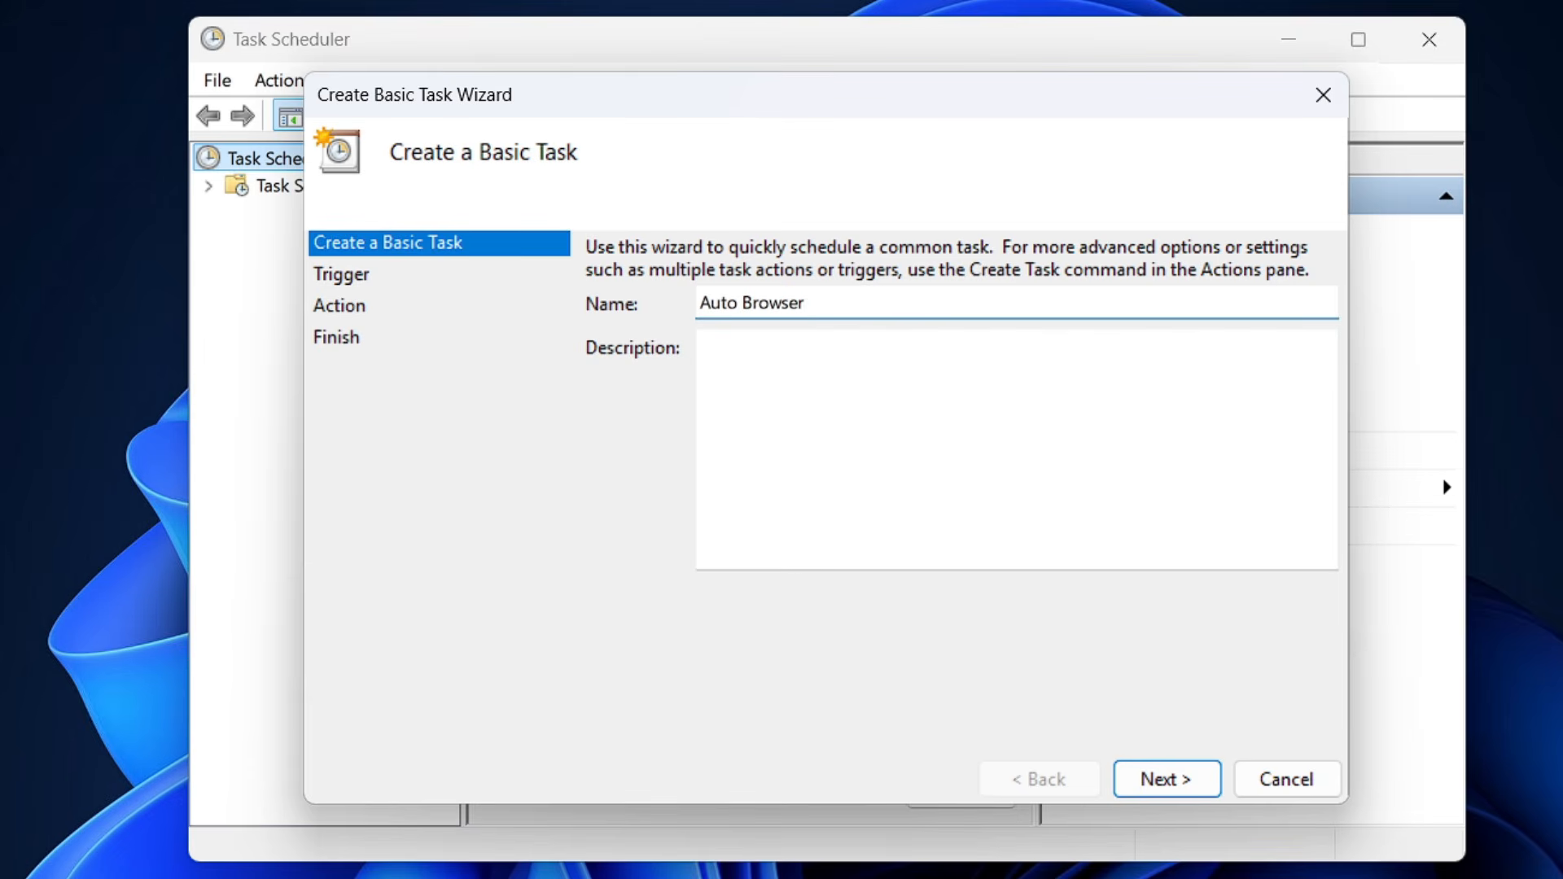
pyautogui.click(1162, 774)
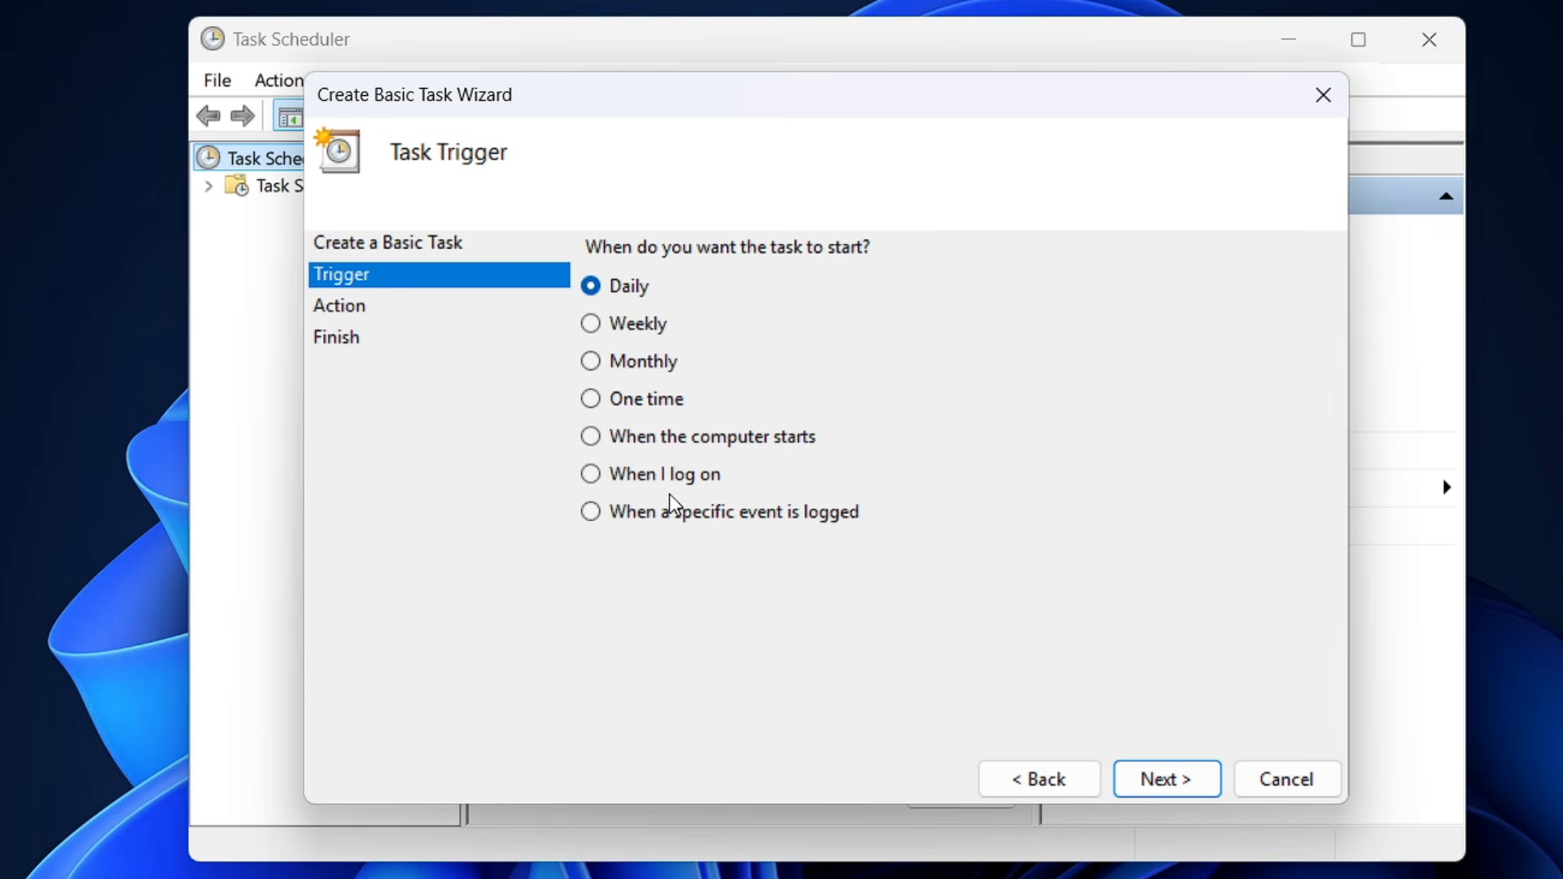
# Set the task to trigger when I log on, with starting a program as its action.
pyautogui.click(595, 482)
pyautogui.click(1137, 771)
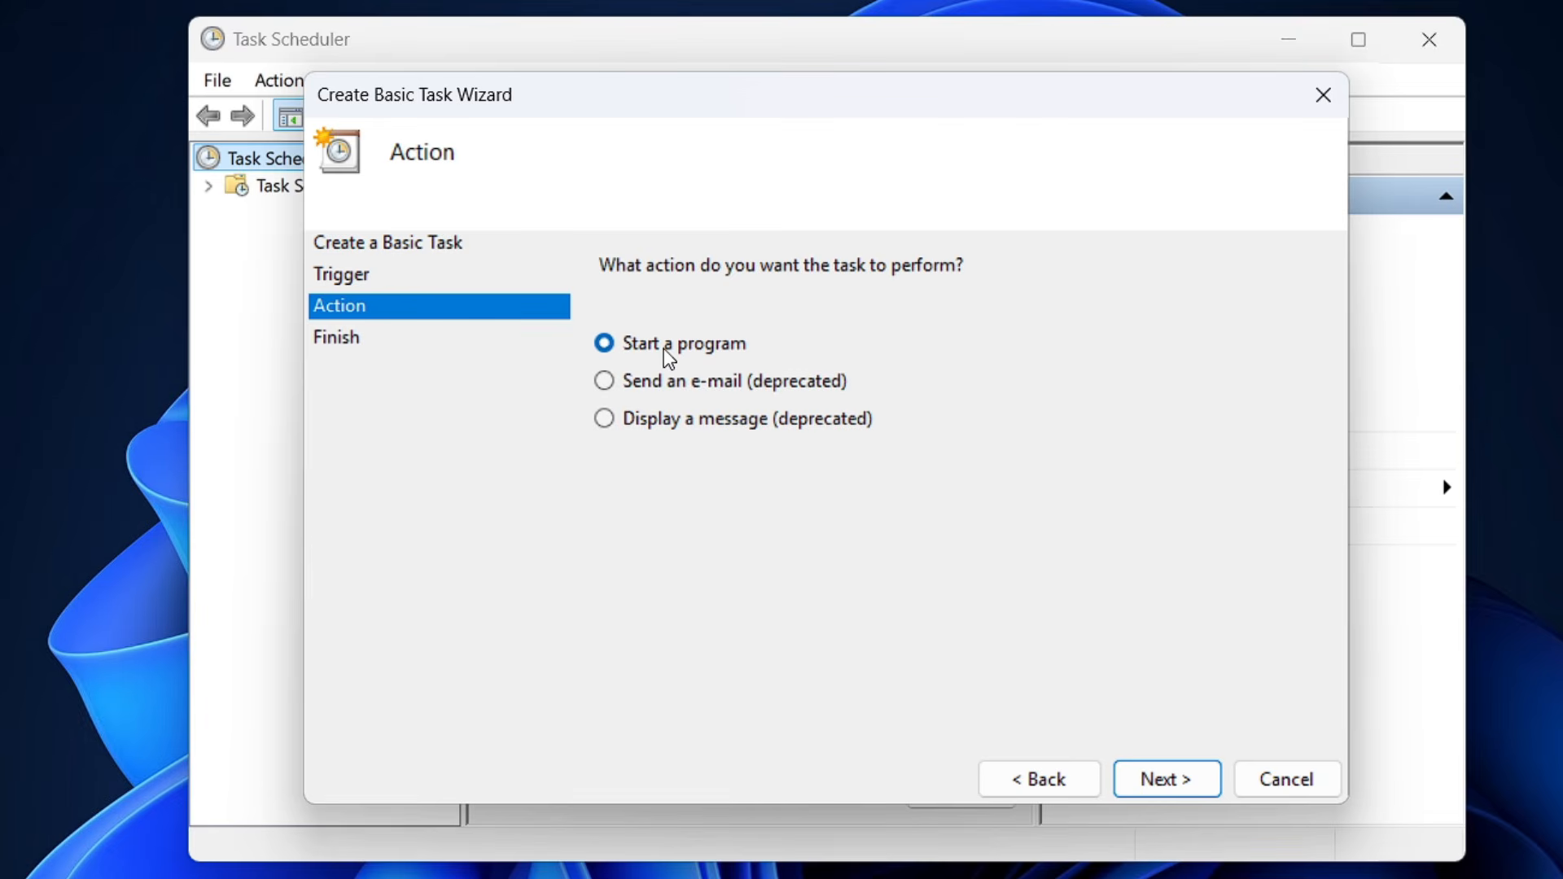
pyautogui.click(1166, 782)
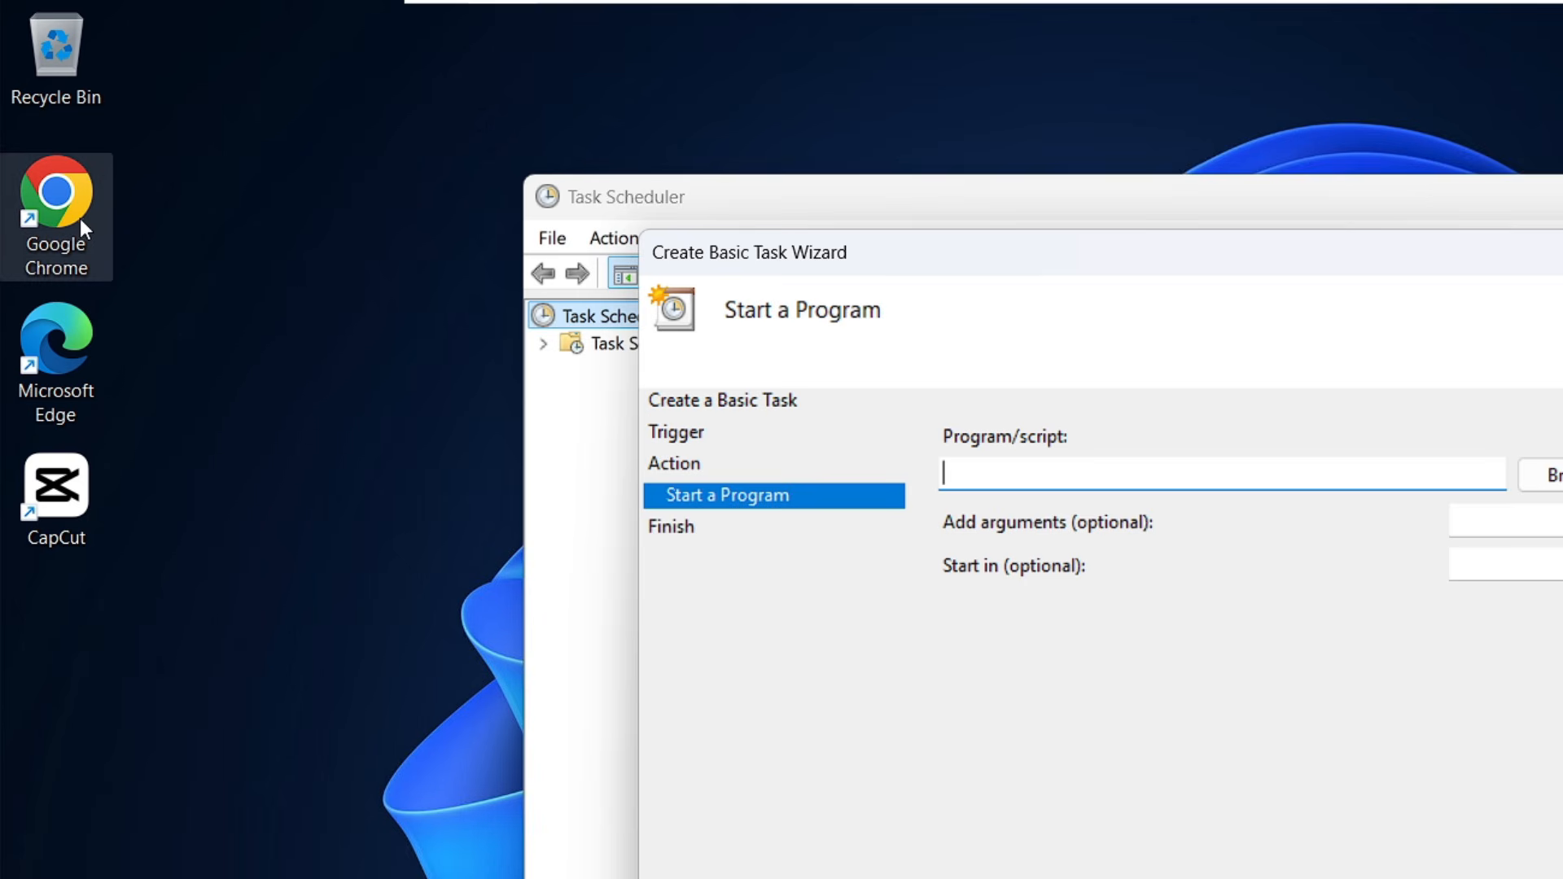
# Open the file location of the Google Chrome desktop shortcut and copy the chrome application's full path.
pyautogui.click(80, 219)
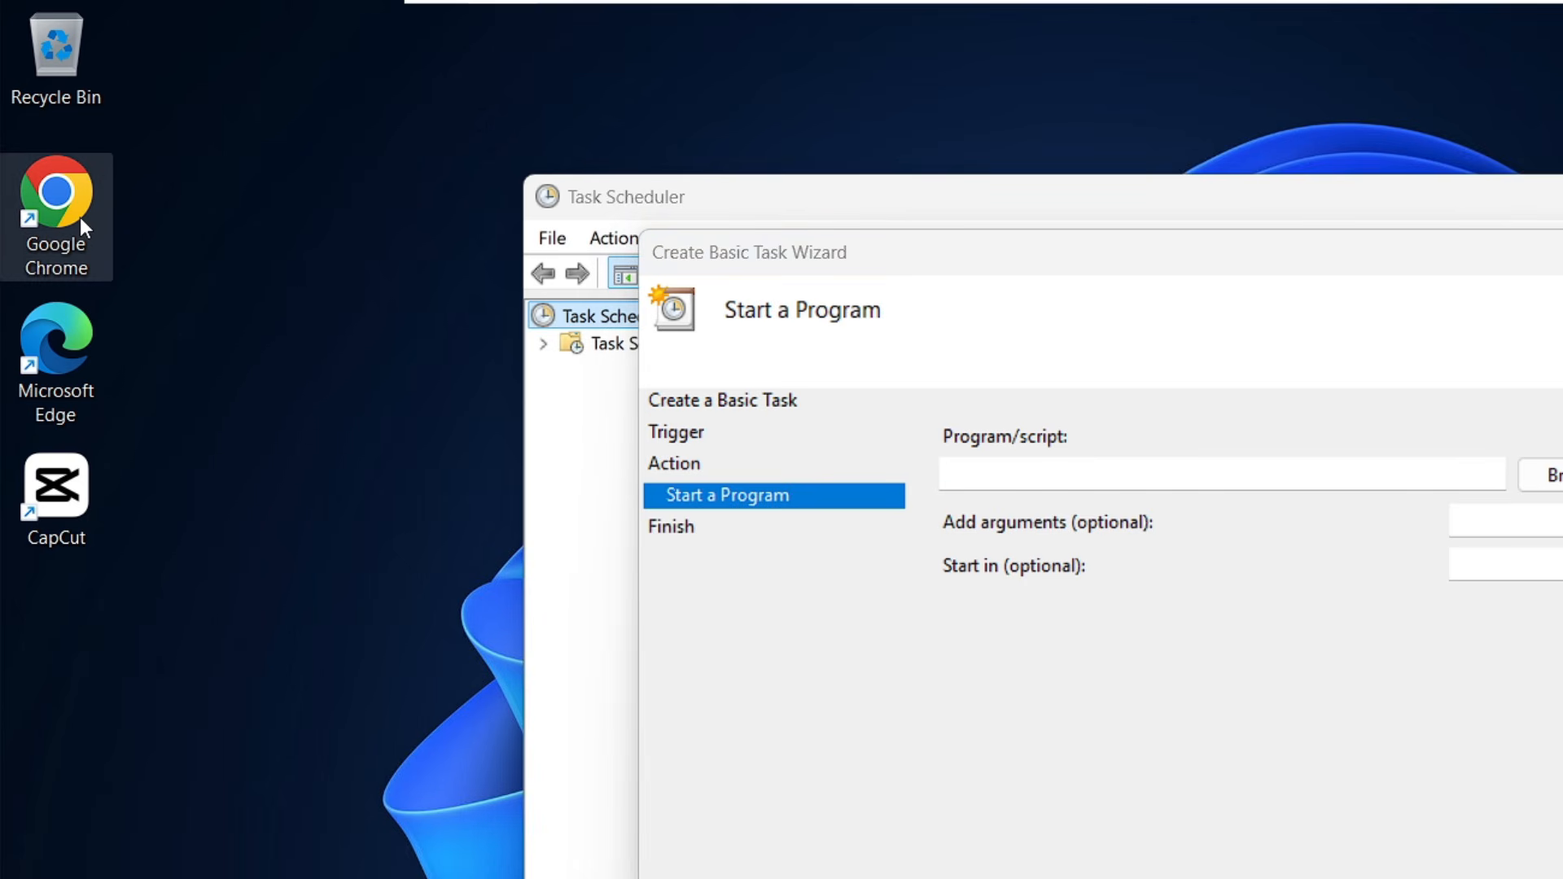
pyautogui.rightClick(79, 217)
pyautogui.click(208, 521)
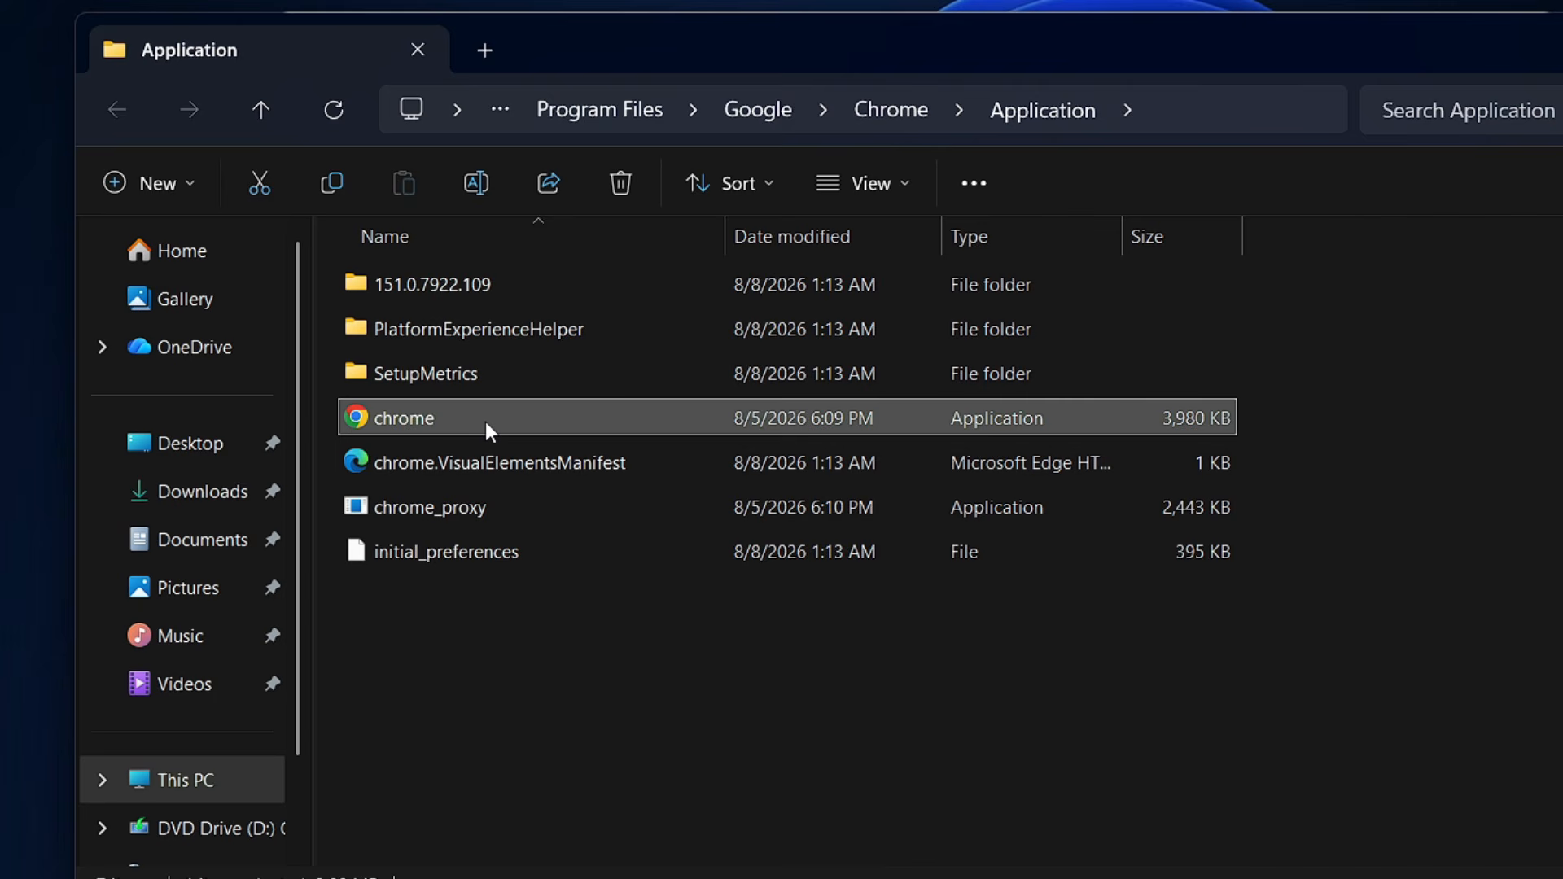
pyautogui.rightClick(487, 422)
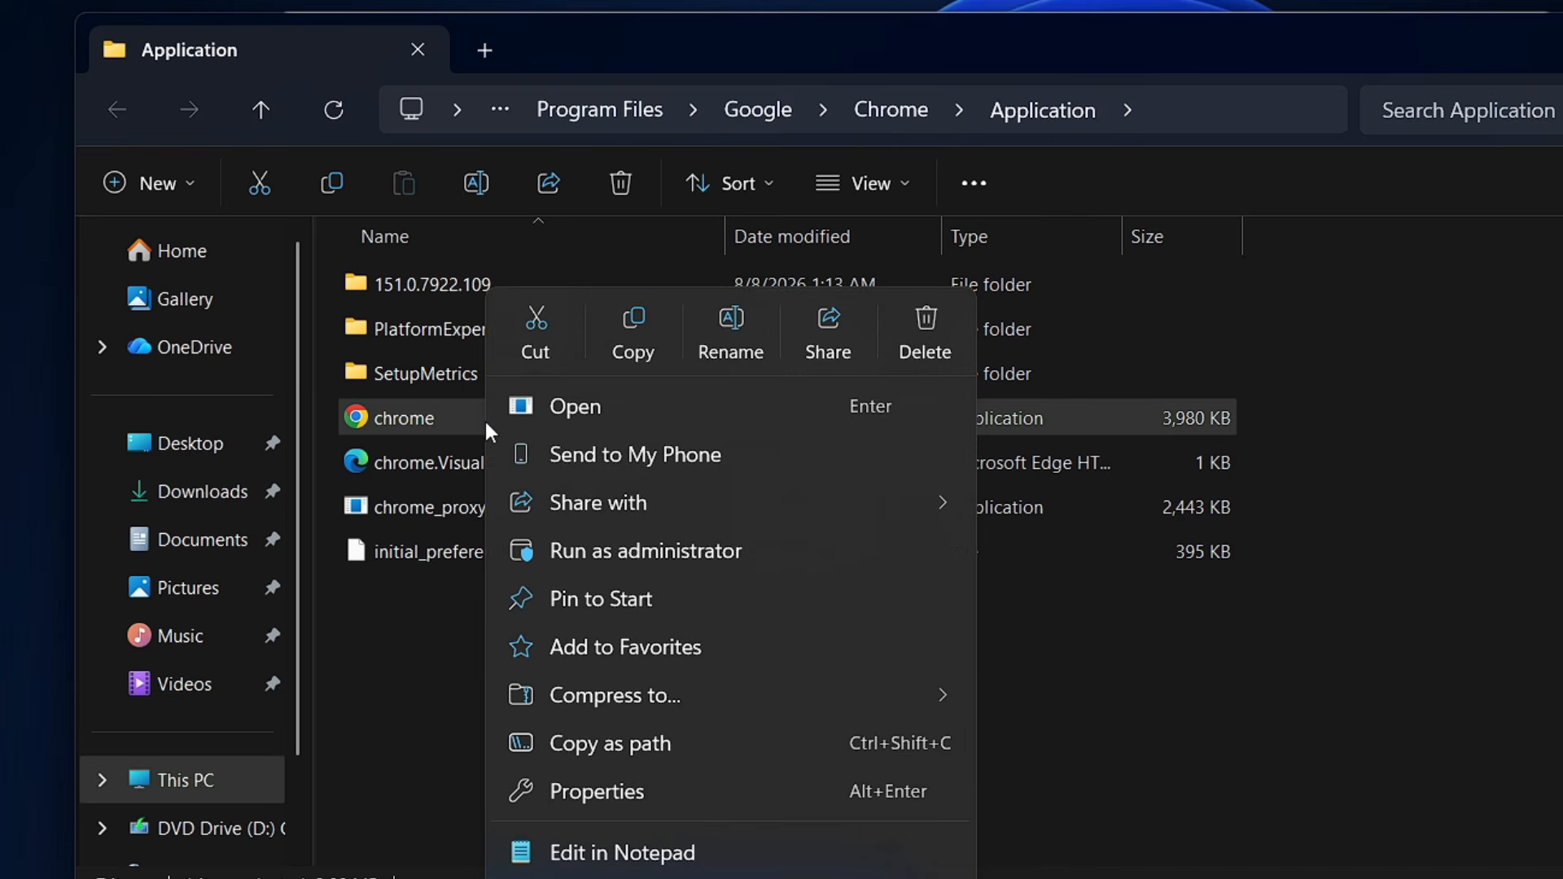
pyautogui.click(594, 750)
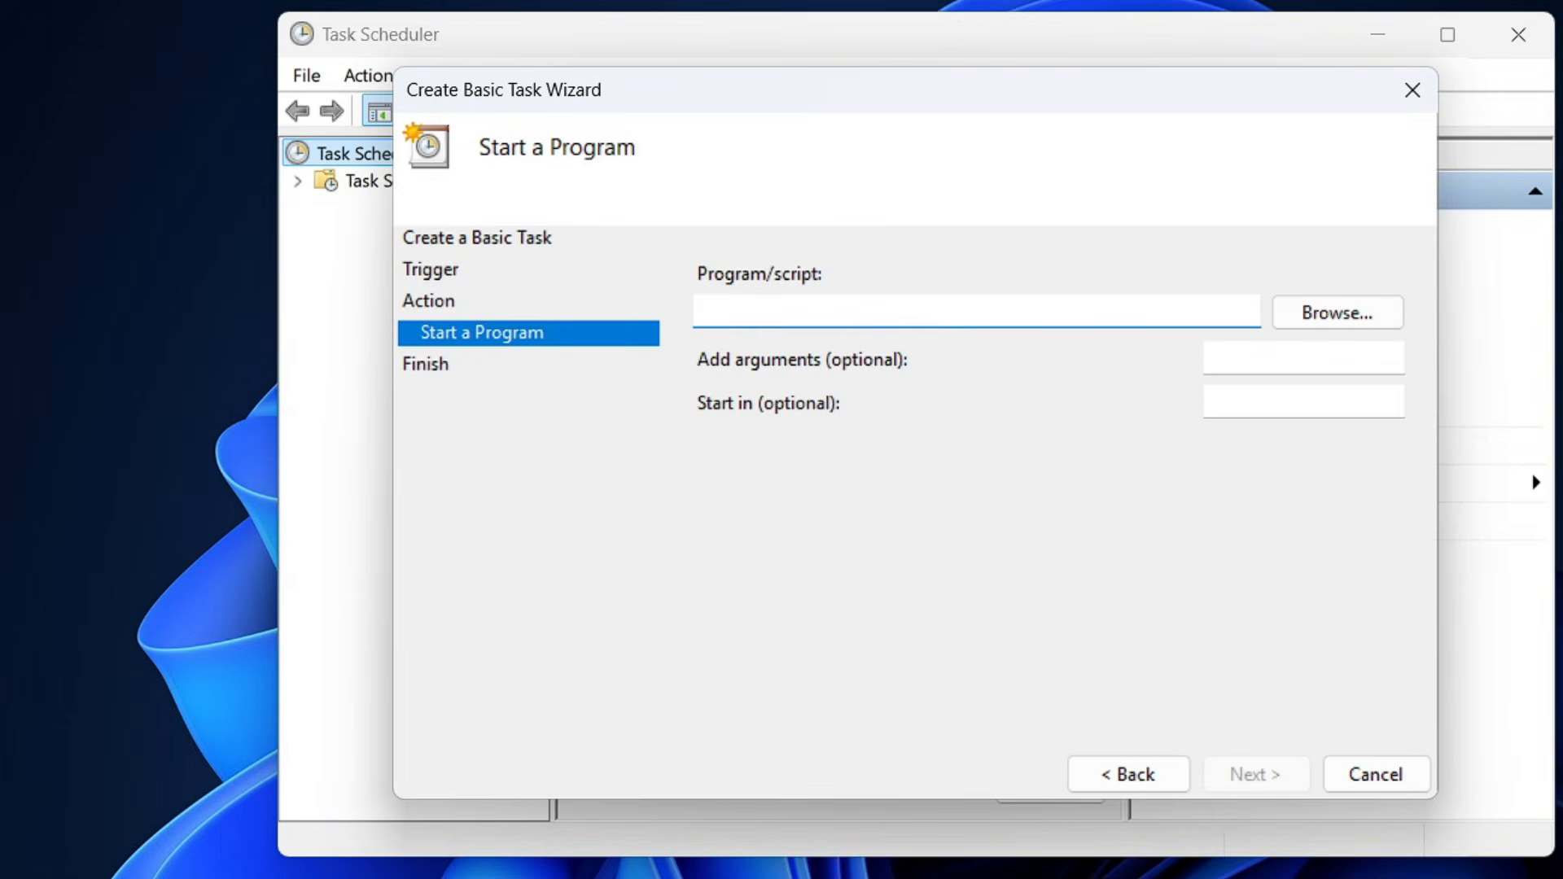
# Paste the copied path "C:\Program Files\Google\Chrome\Application\chrome.exe" as the task's program/script.
pyautogui.rightClick(837, 312)
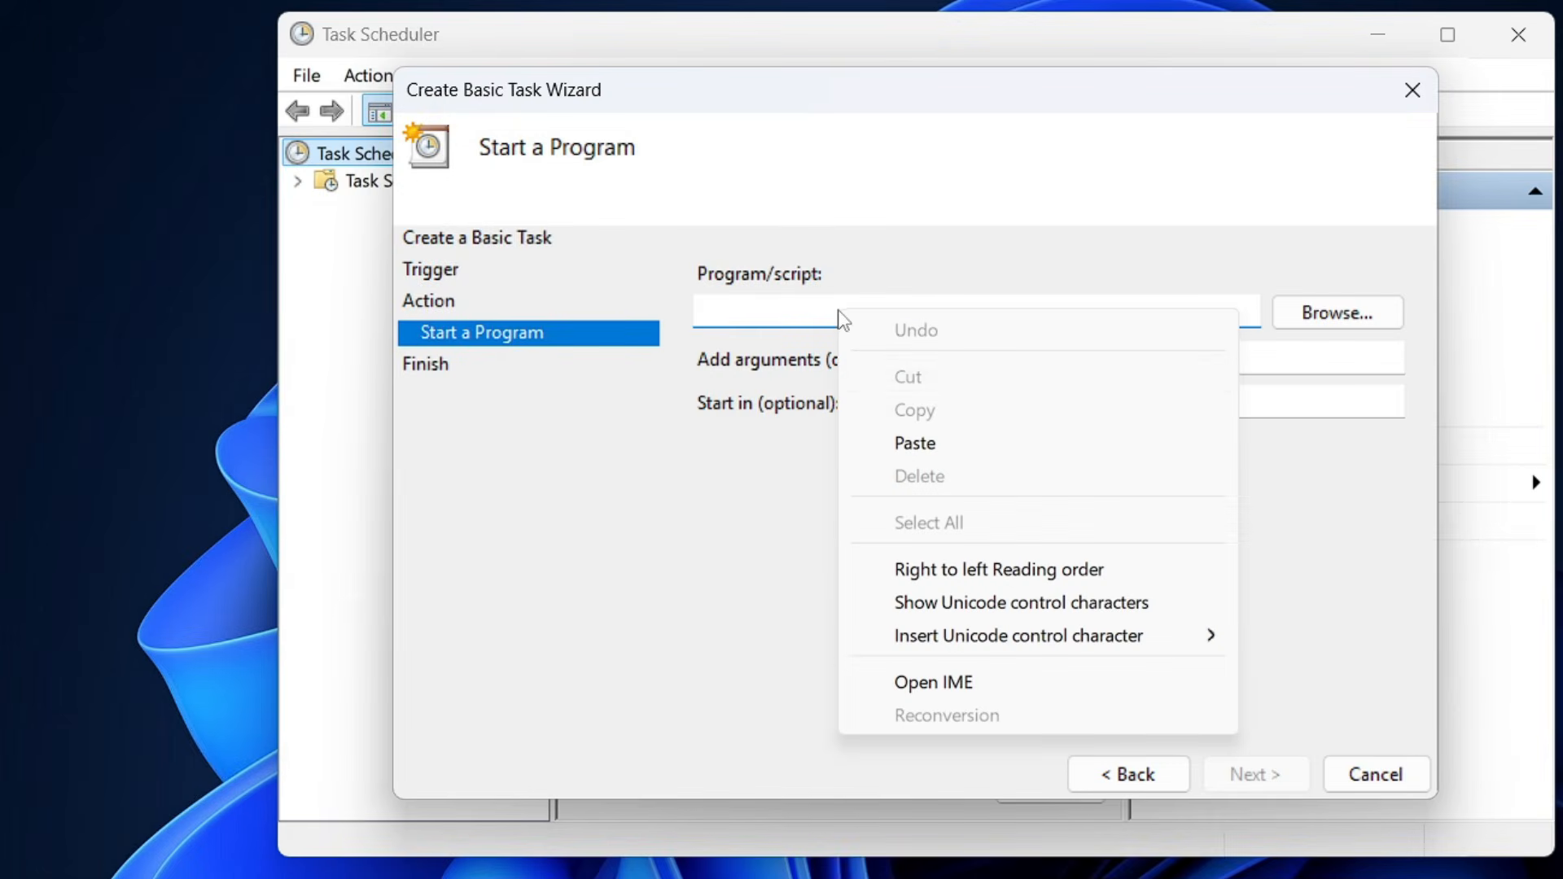
pyautogui.click(911, 448)
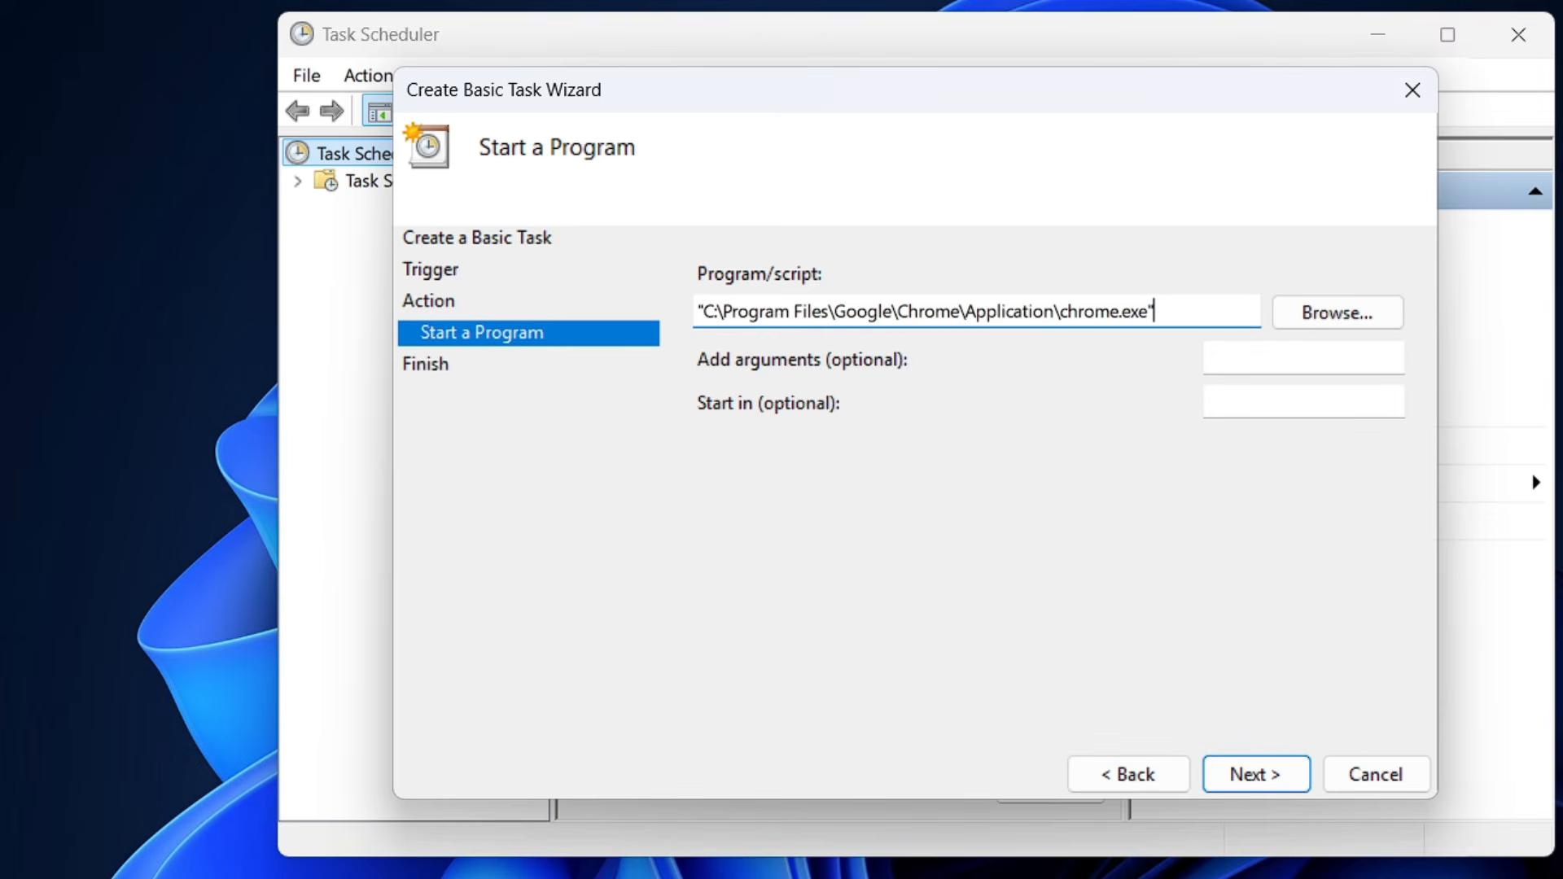
pyautogui.moveTo(1163, 313); pyautogui.dragTo(698, 313)
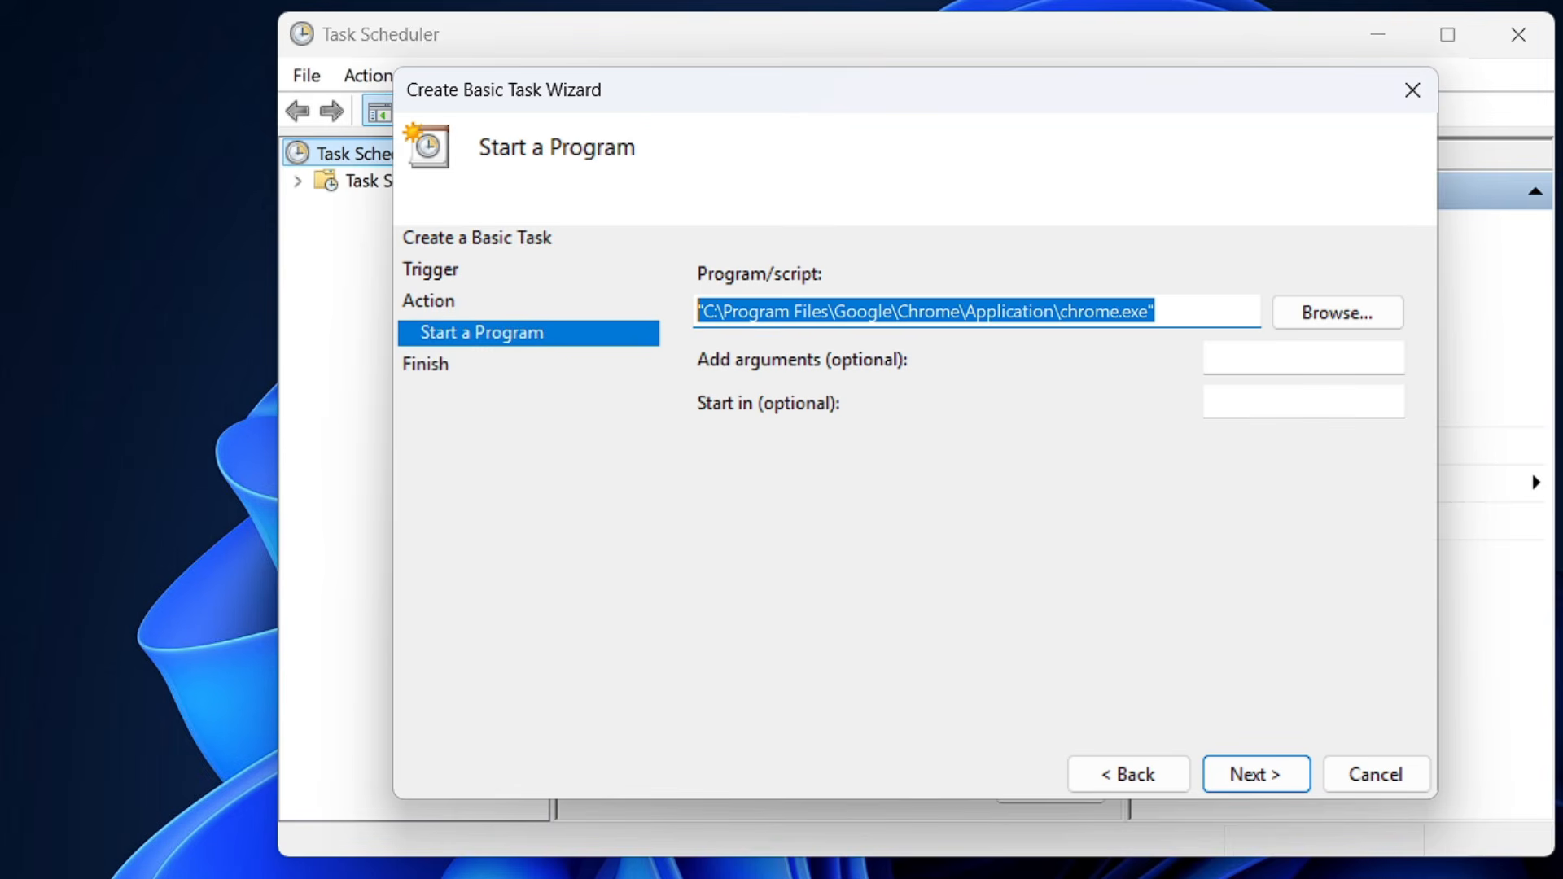
pyautogui.click(1303, 358)
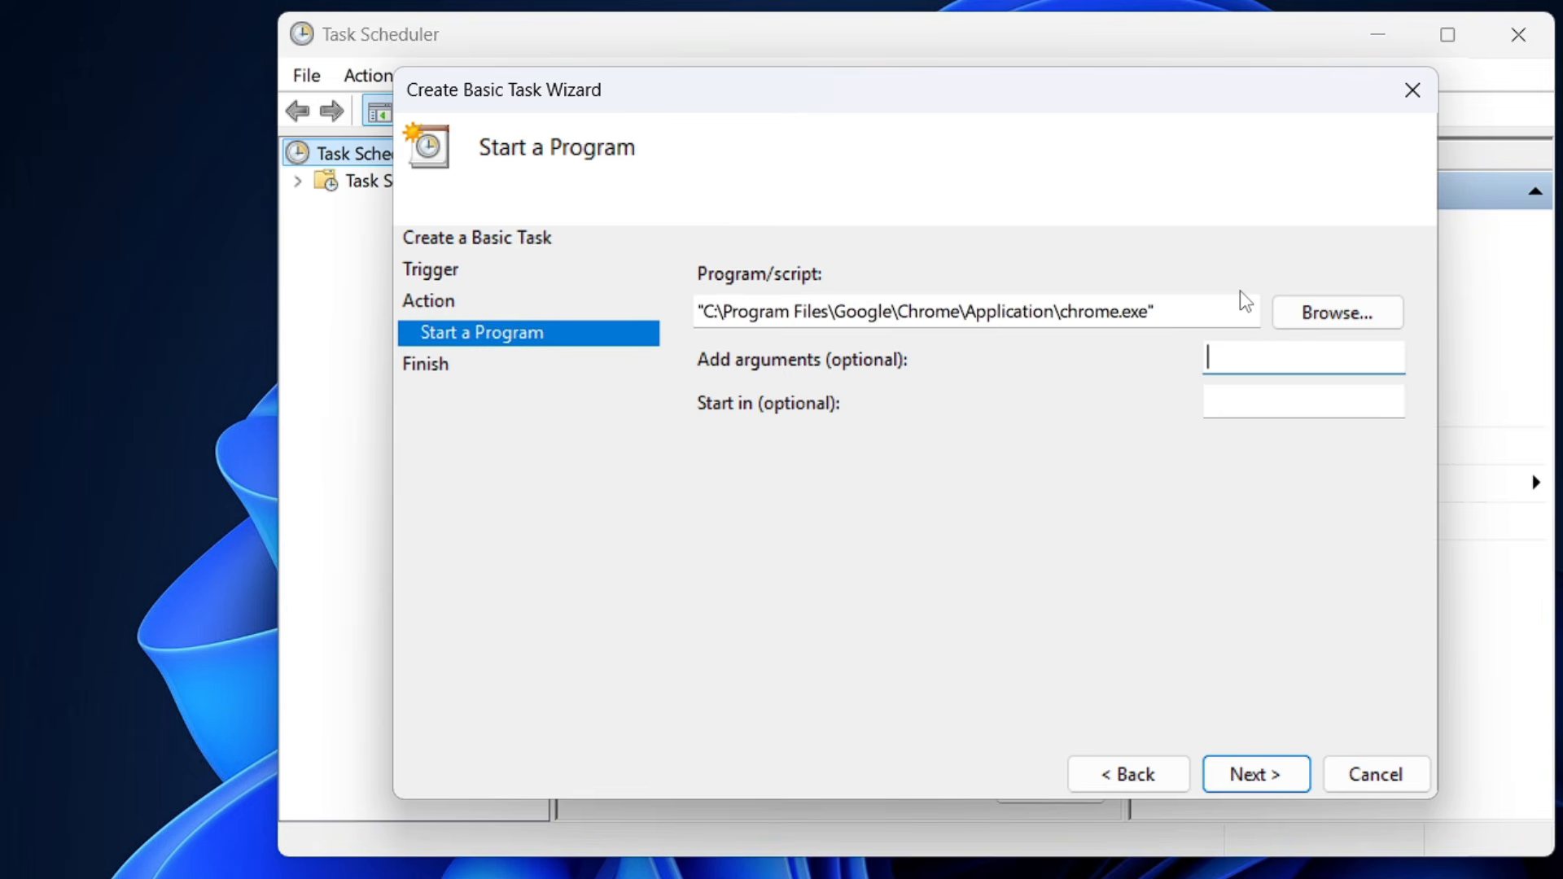
pyautogui.write('www.youtube.com')
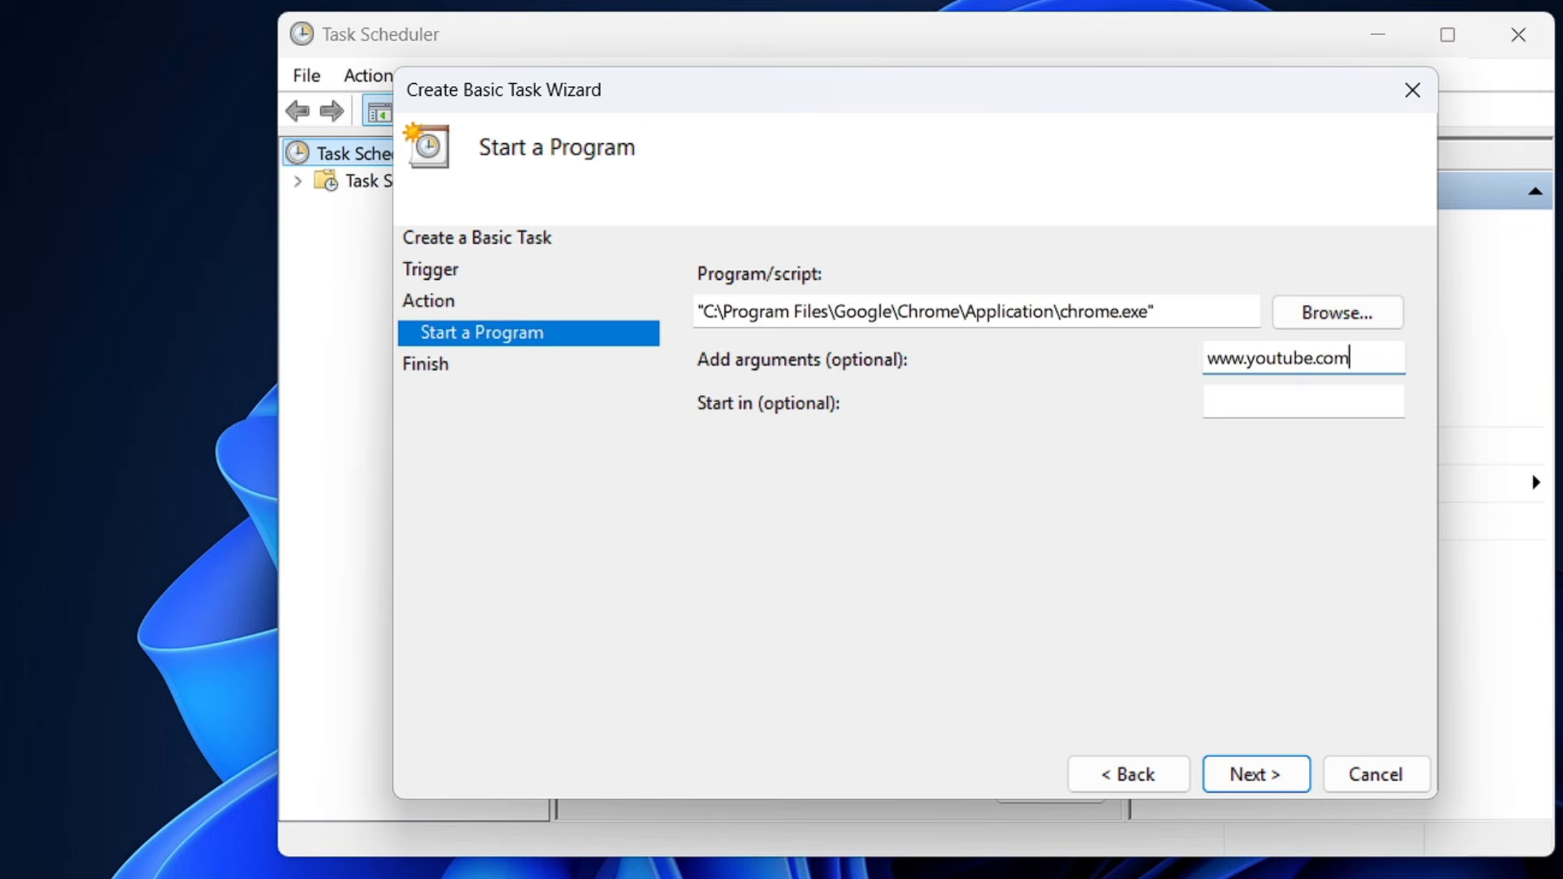
pyautogui.write('www.gmail.co')
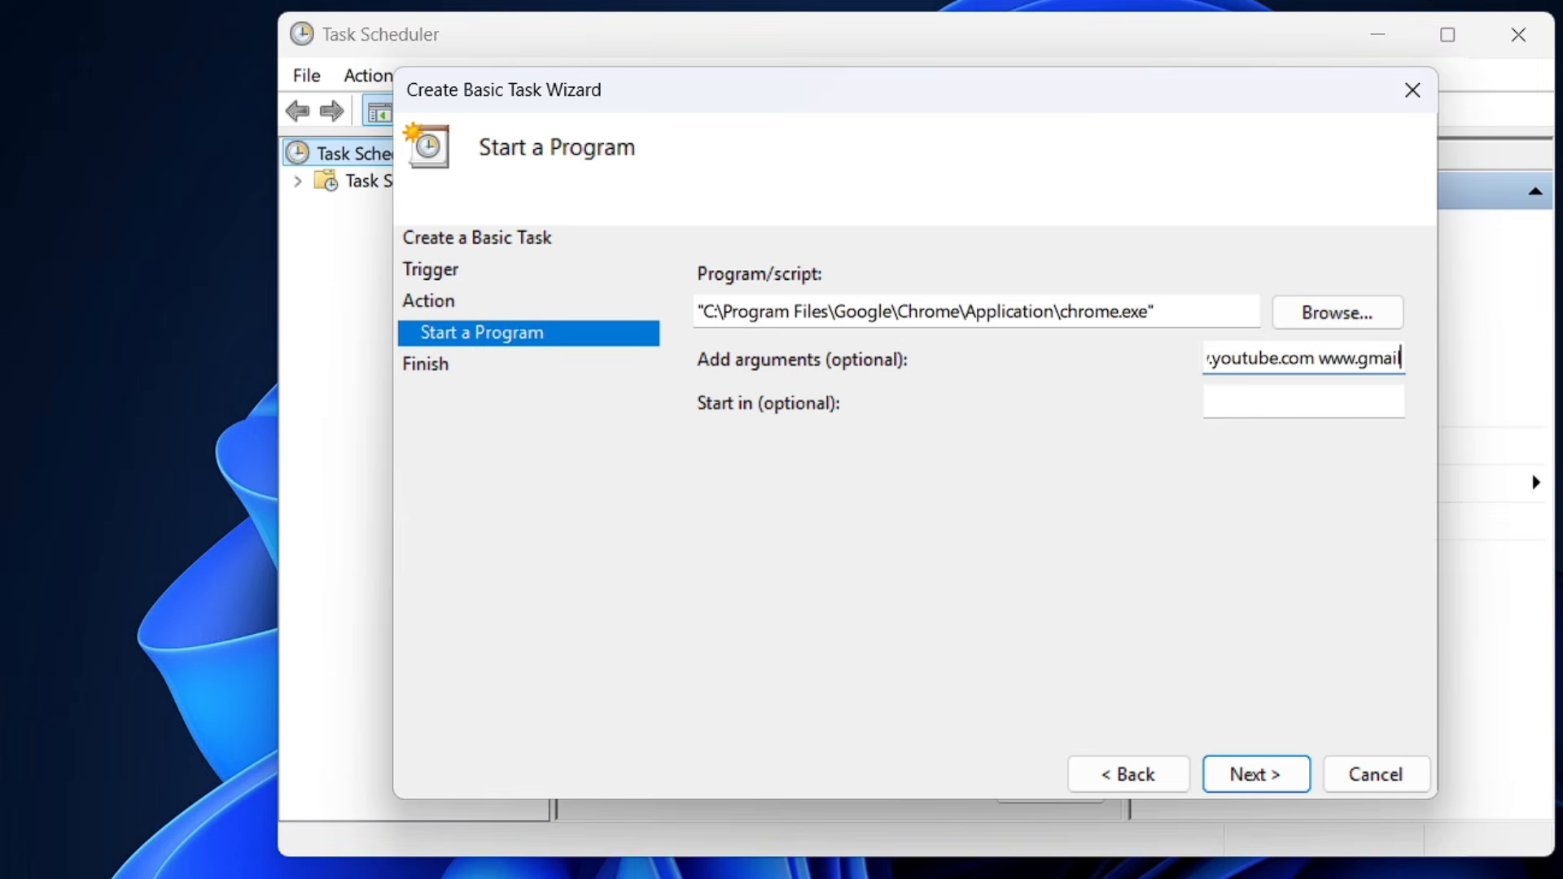
pyautogui.write('m')
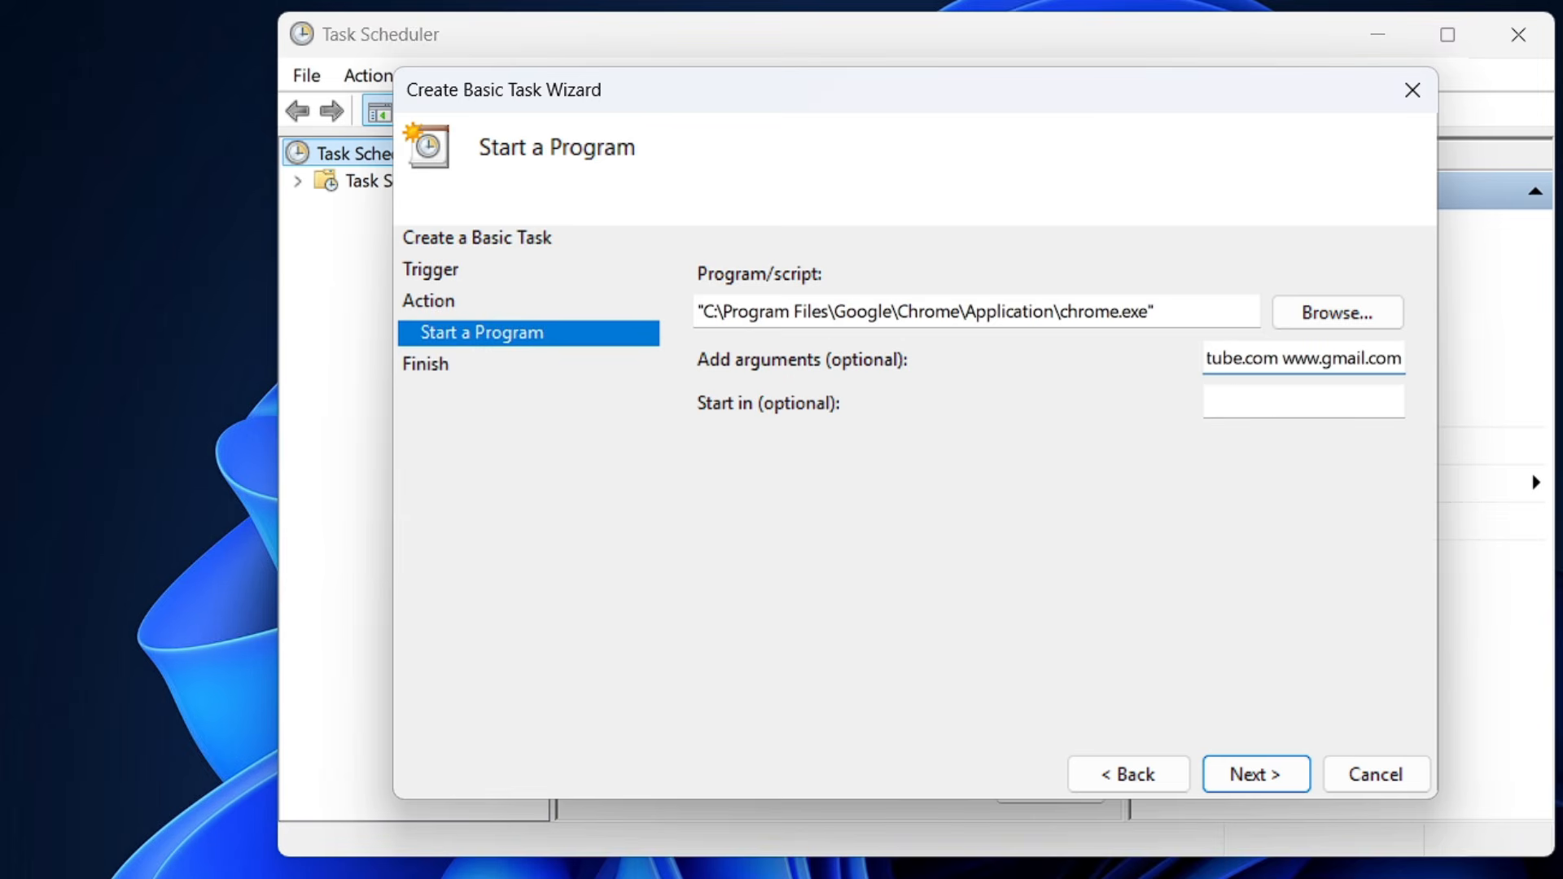
pyautogui.write(' www')
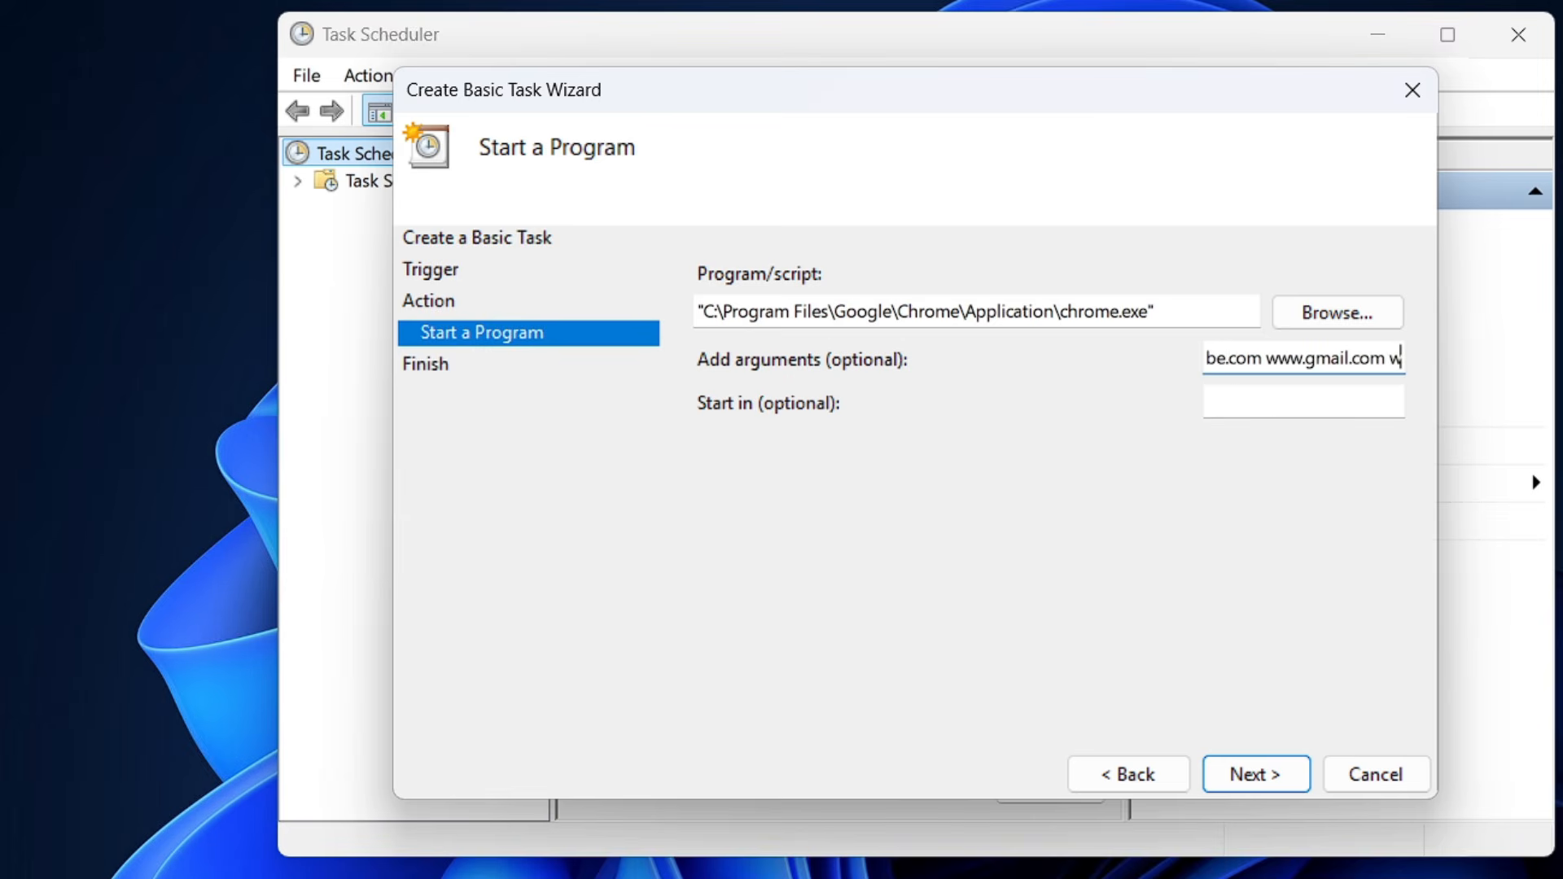
pyautogui.write('.chatgpt.com')
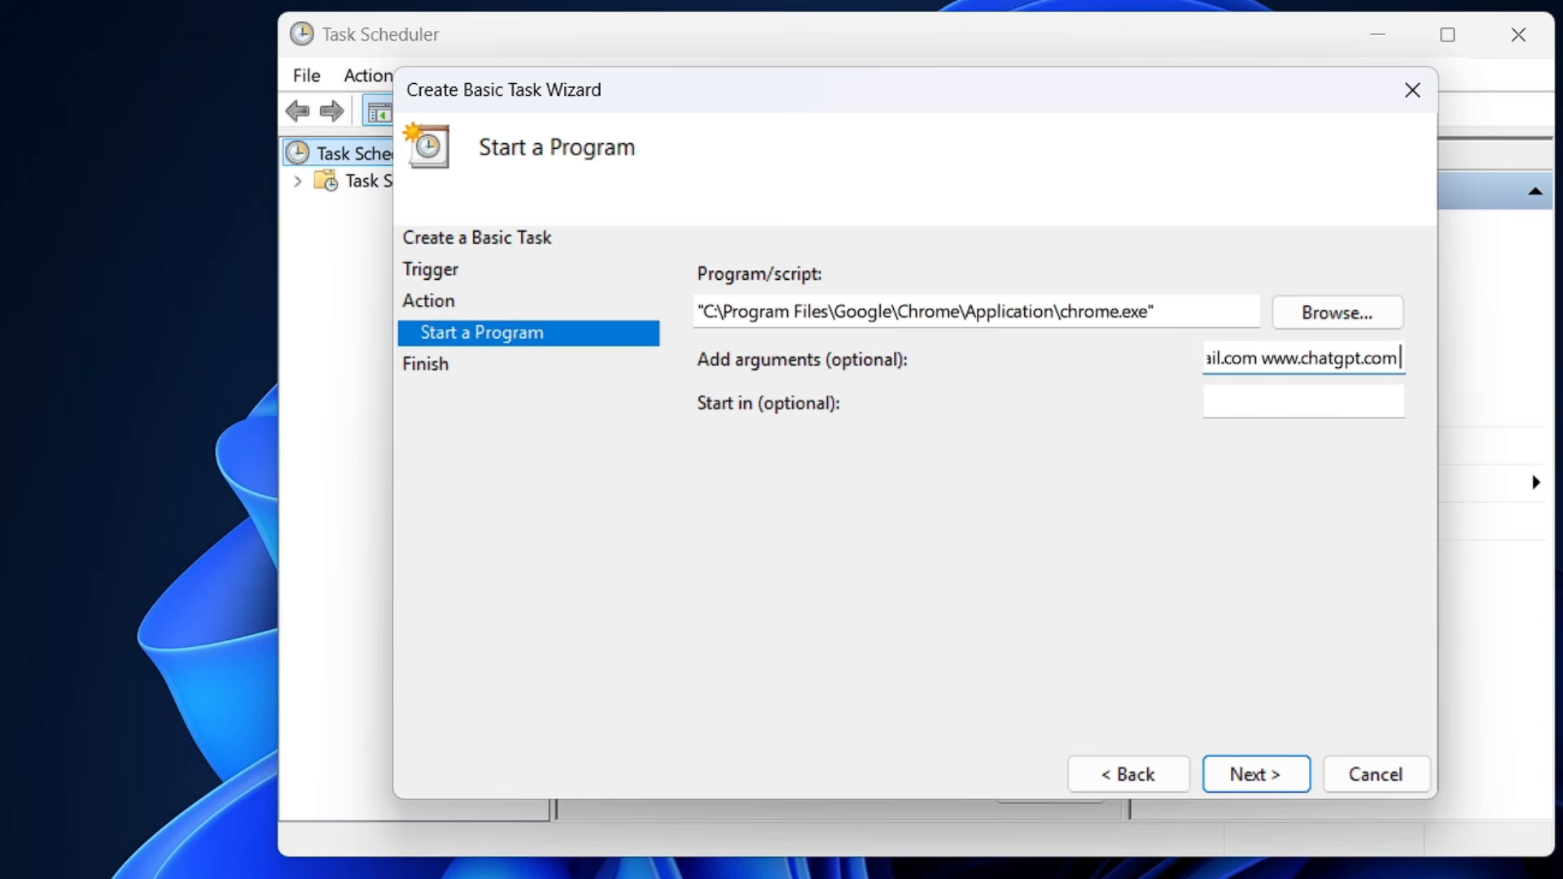
pyautogui.write(' www')
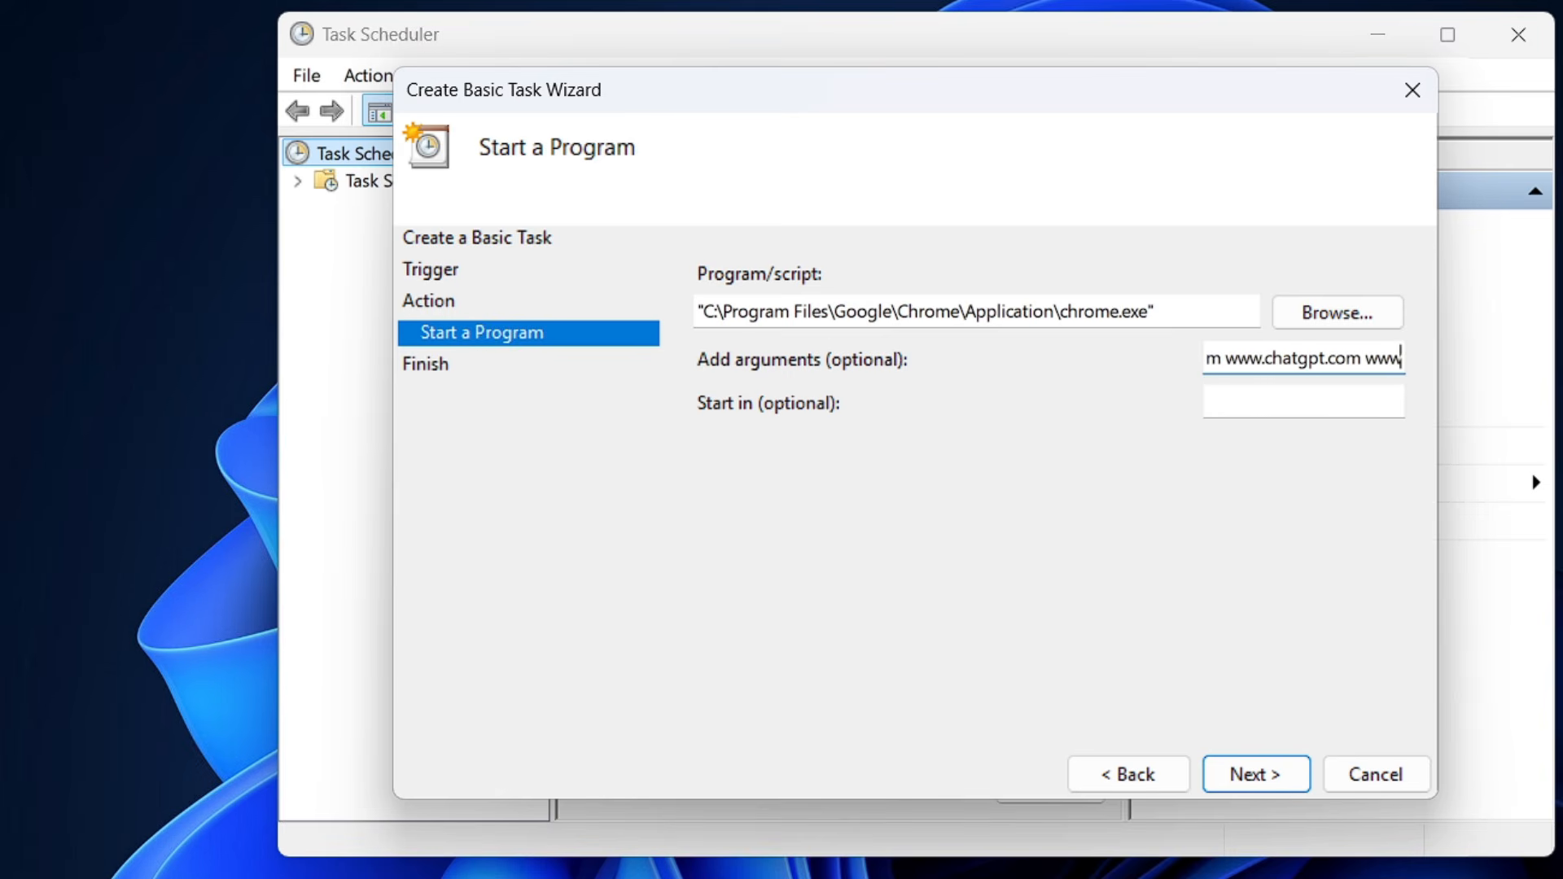
pyautogui.write('.nbcnew')
pyautogui.write('s')
pyautogui.write('.com ww')
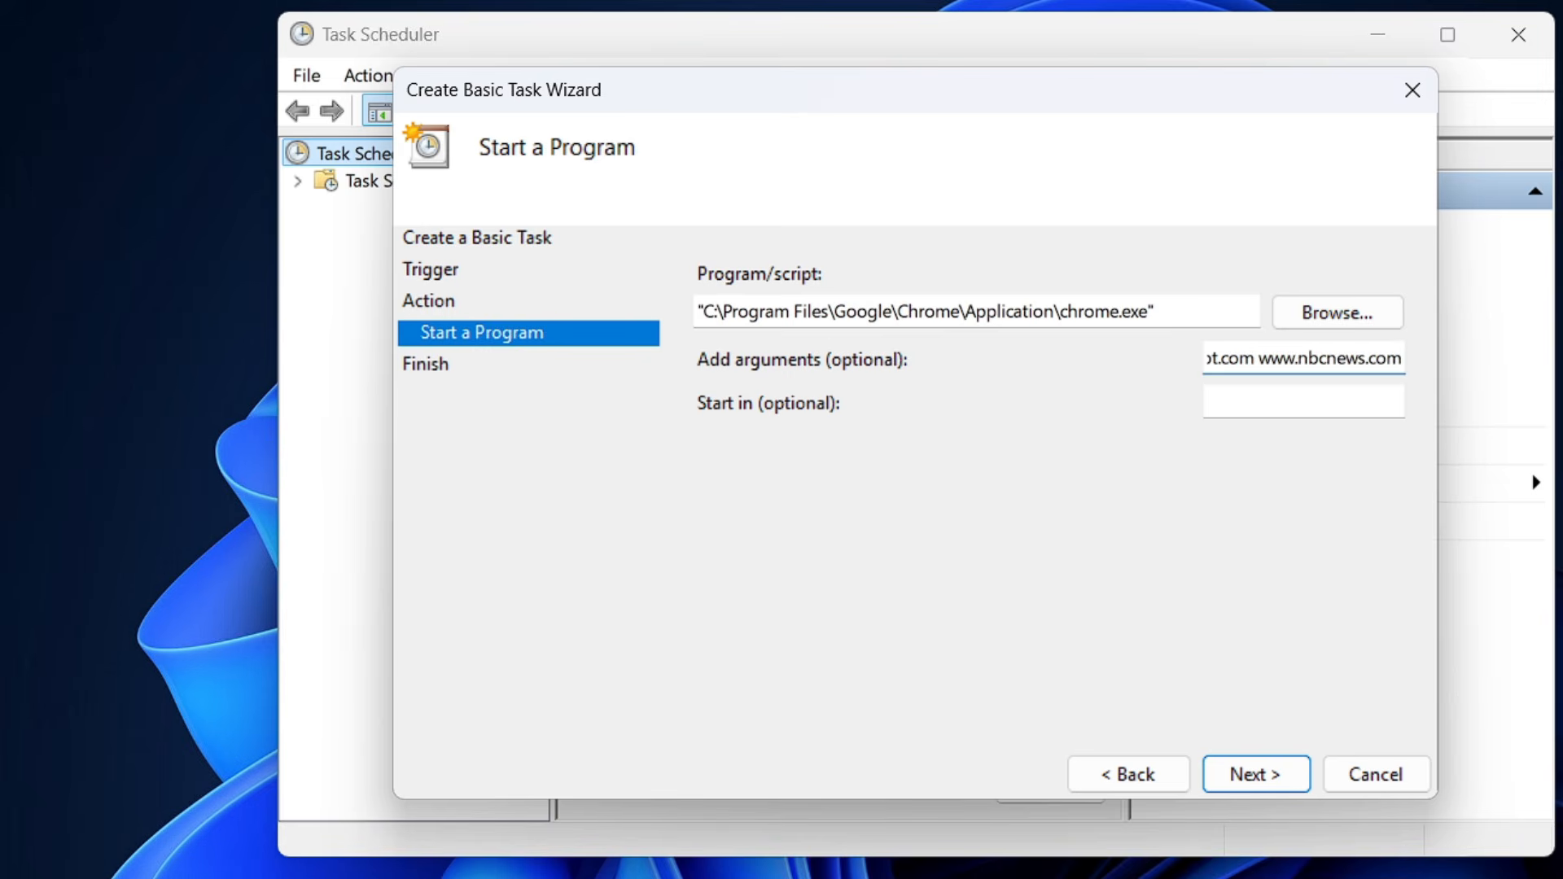
pyautogui.write('ww')
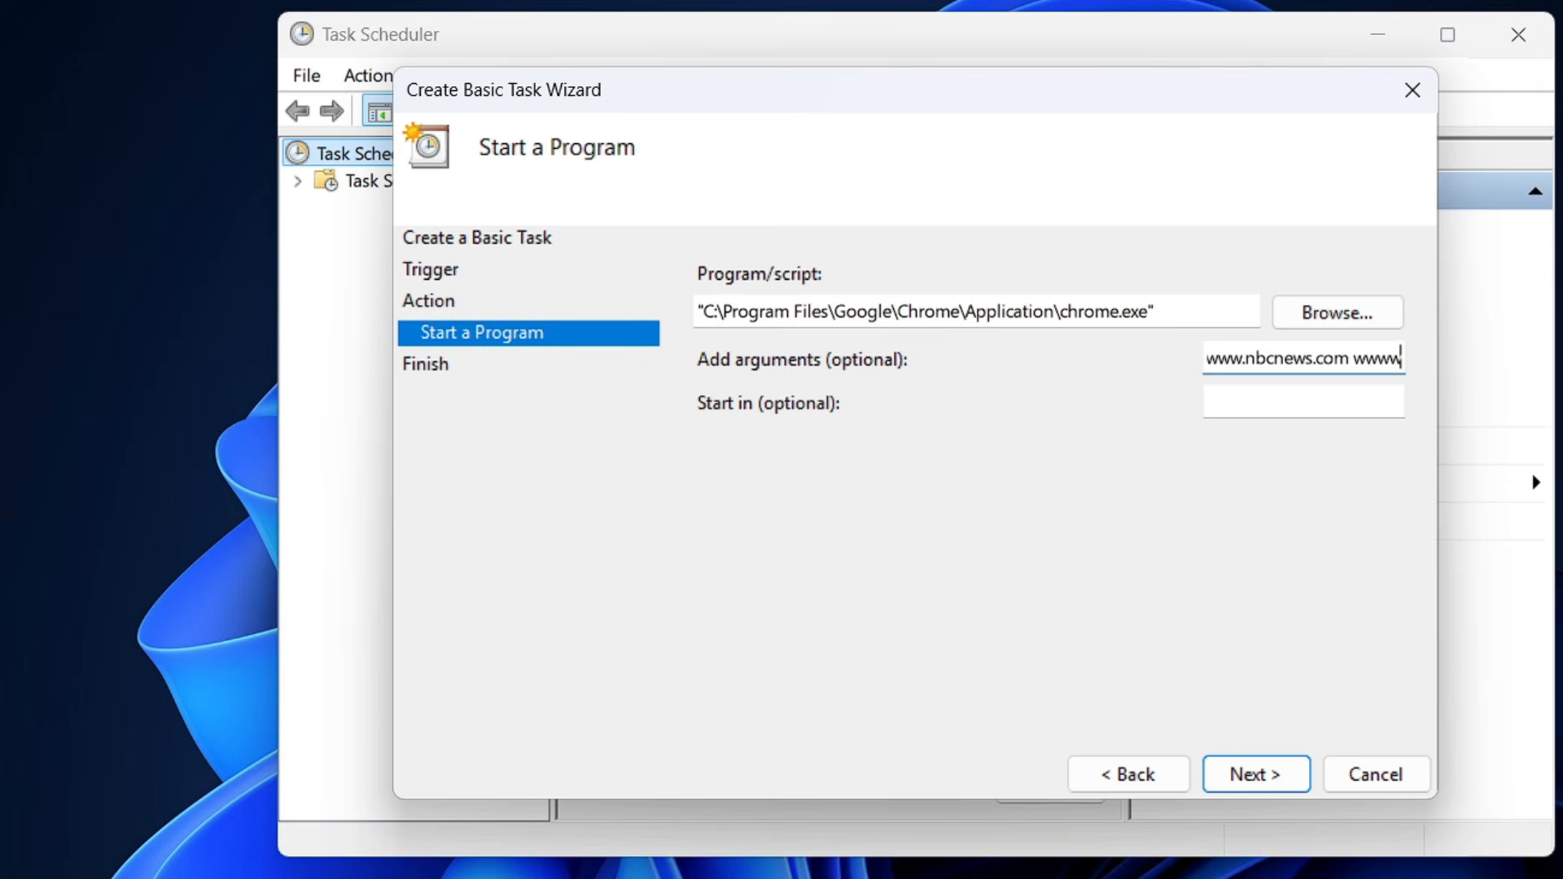
pyautogui.press('BackSpace')
pyautogui.write('.reddit.com')
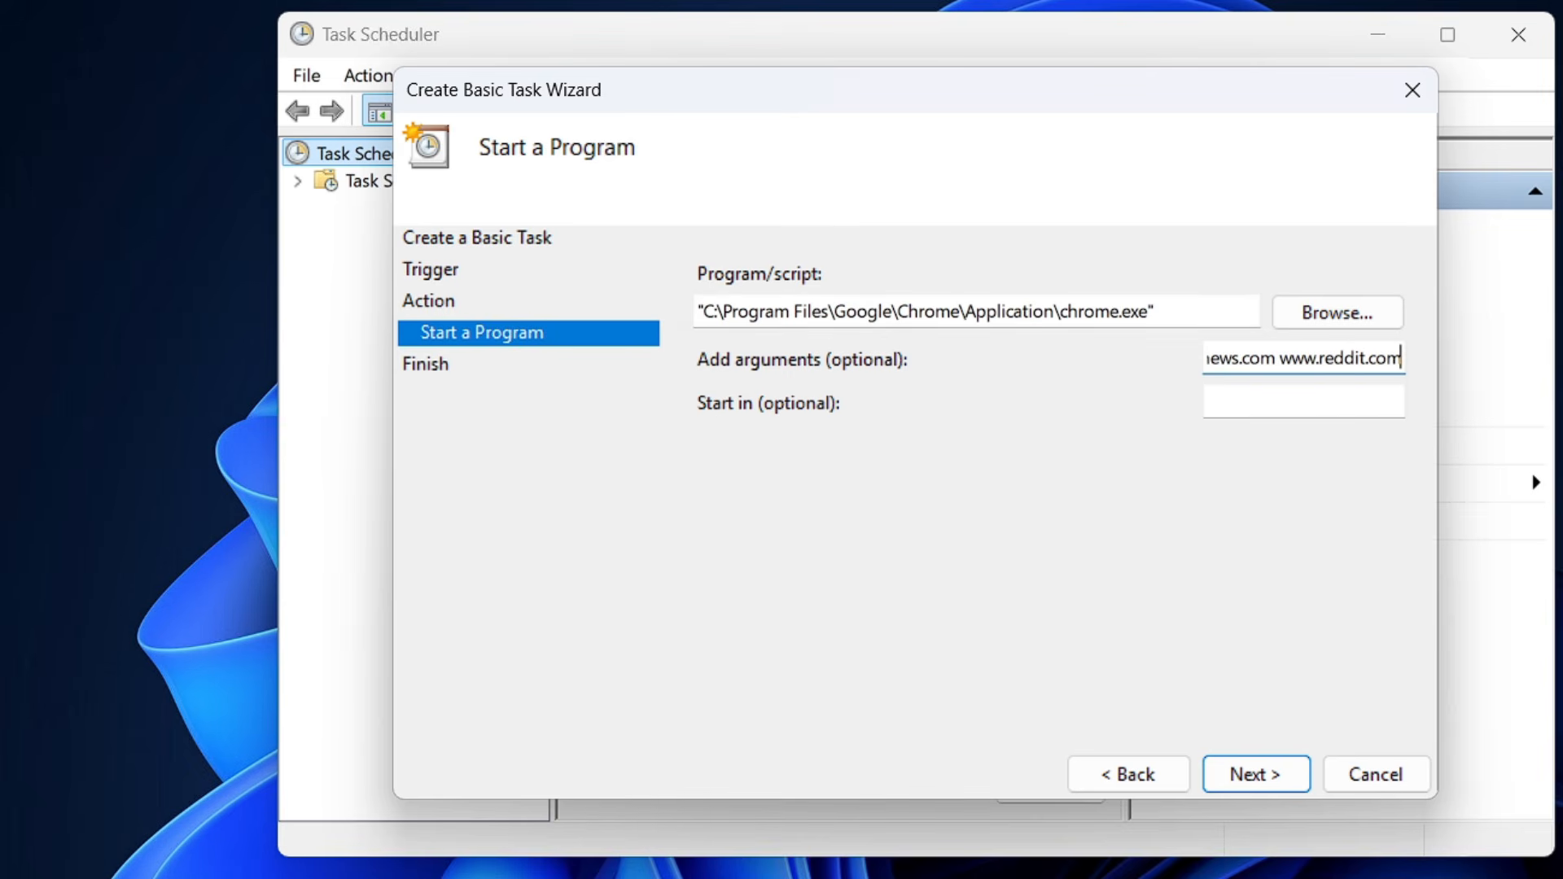
# Finish creating the Auto Browser task and display it in the Task Scheduler Library.
pyautogui.moveTo(1173, 313); pyautogui.dragTo(694, 315)
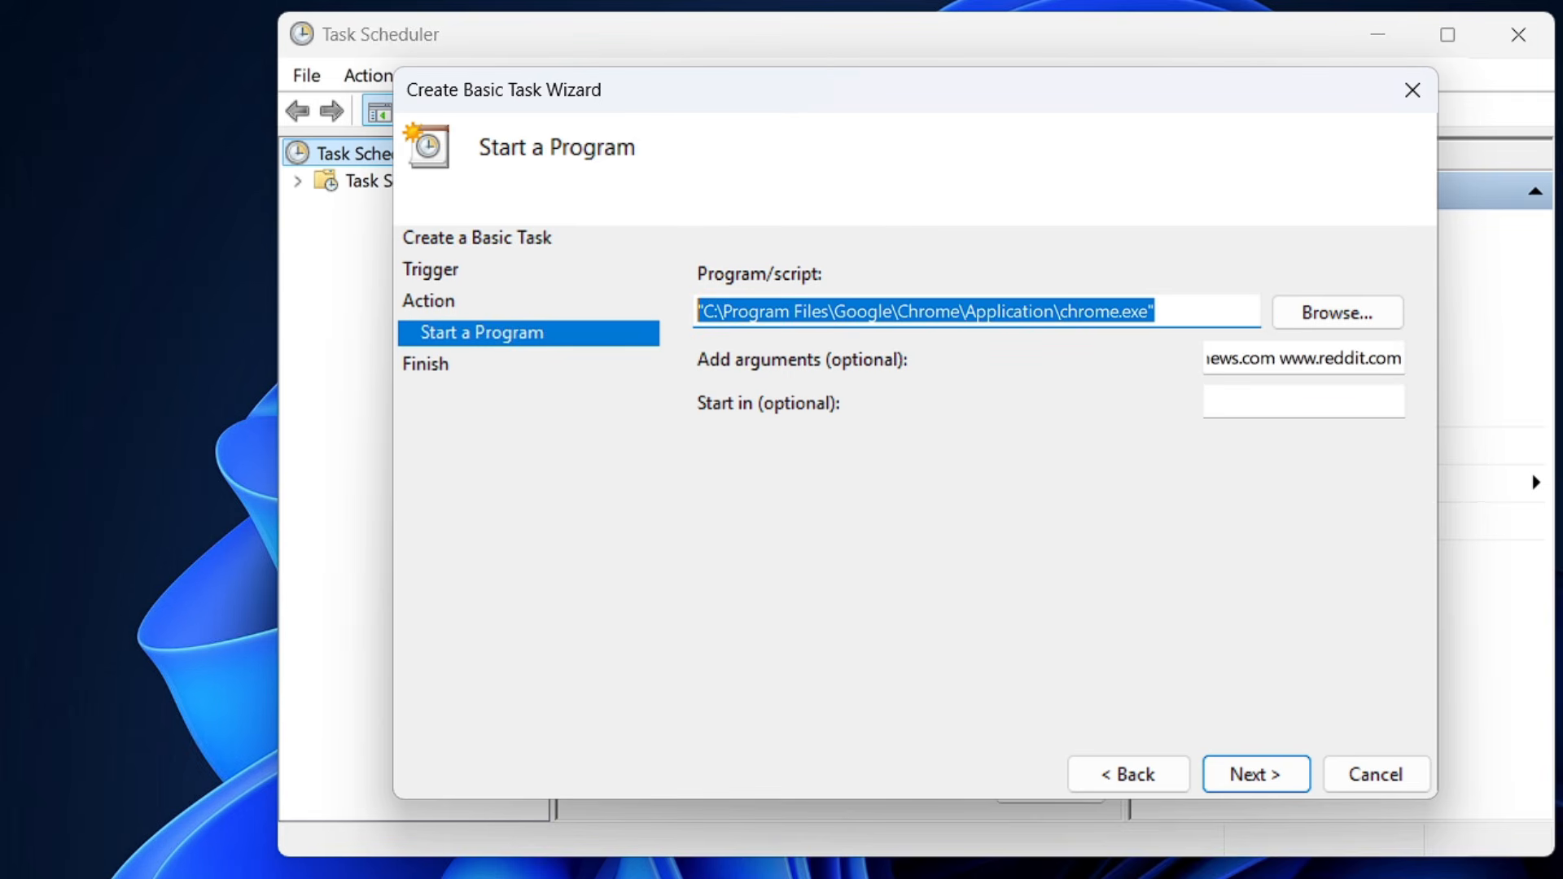
pyautogui.moveTo(1210, 358); pyautogui.dragTo(1357, 382)
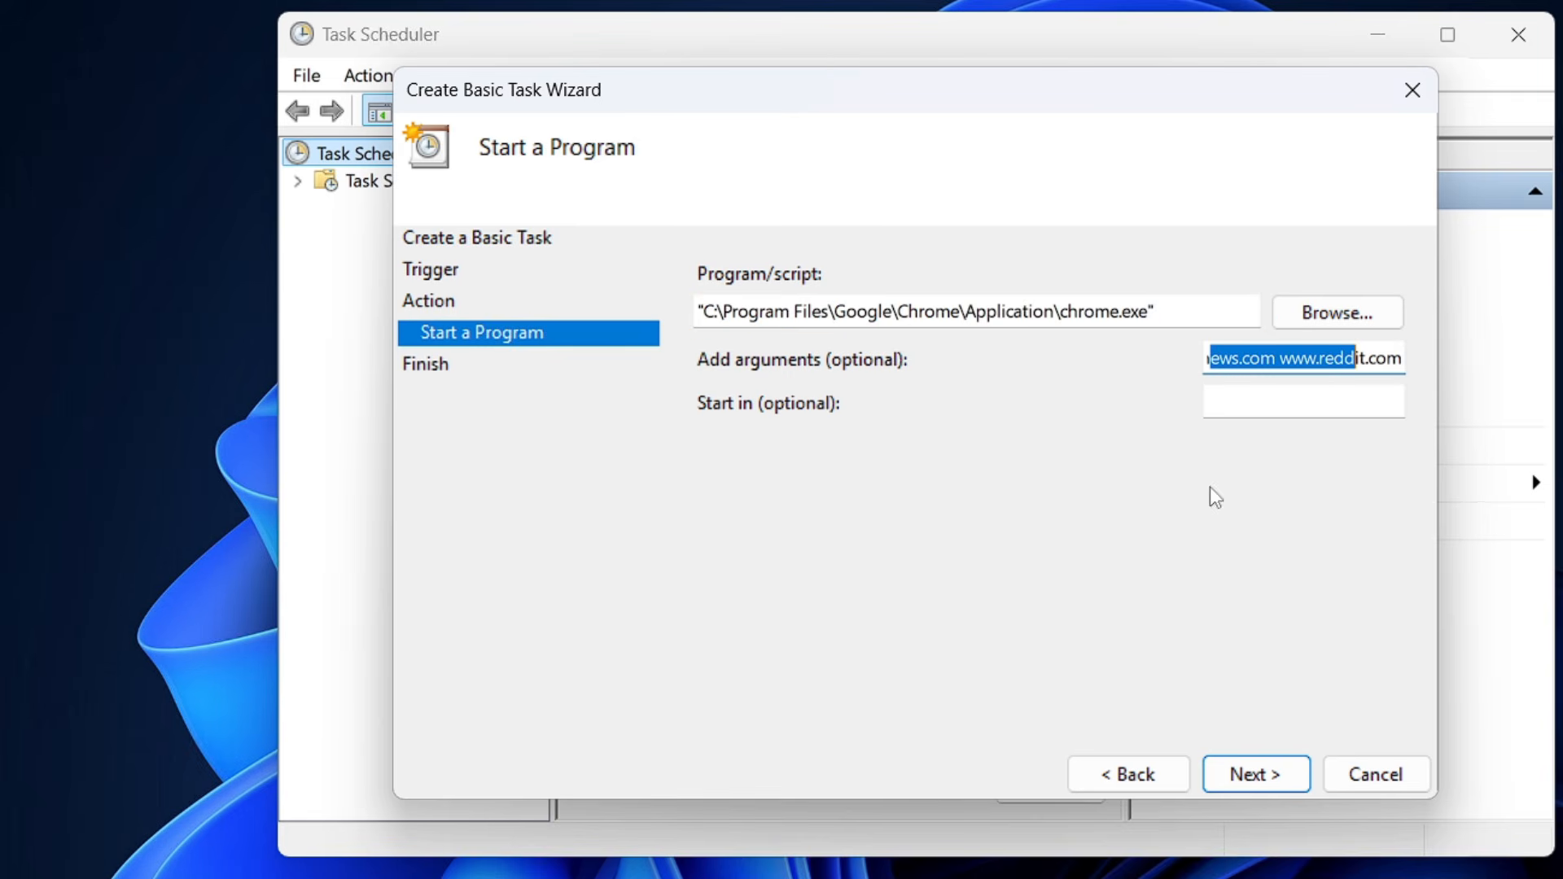
pyautogui.click(1265, 783)
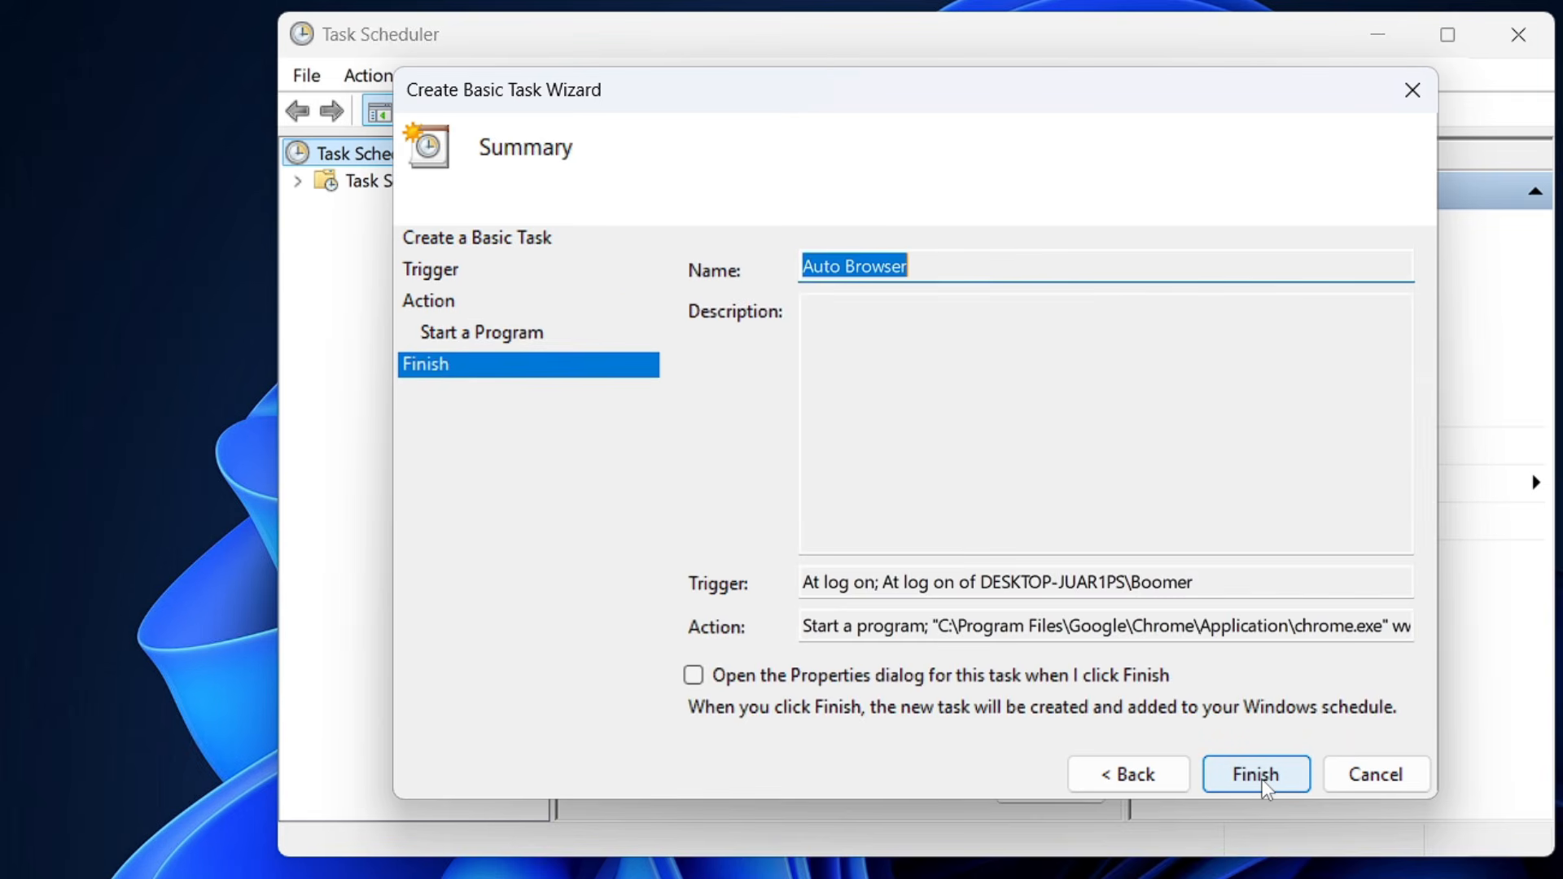
pyautogui.click(1175, 783)
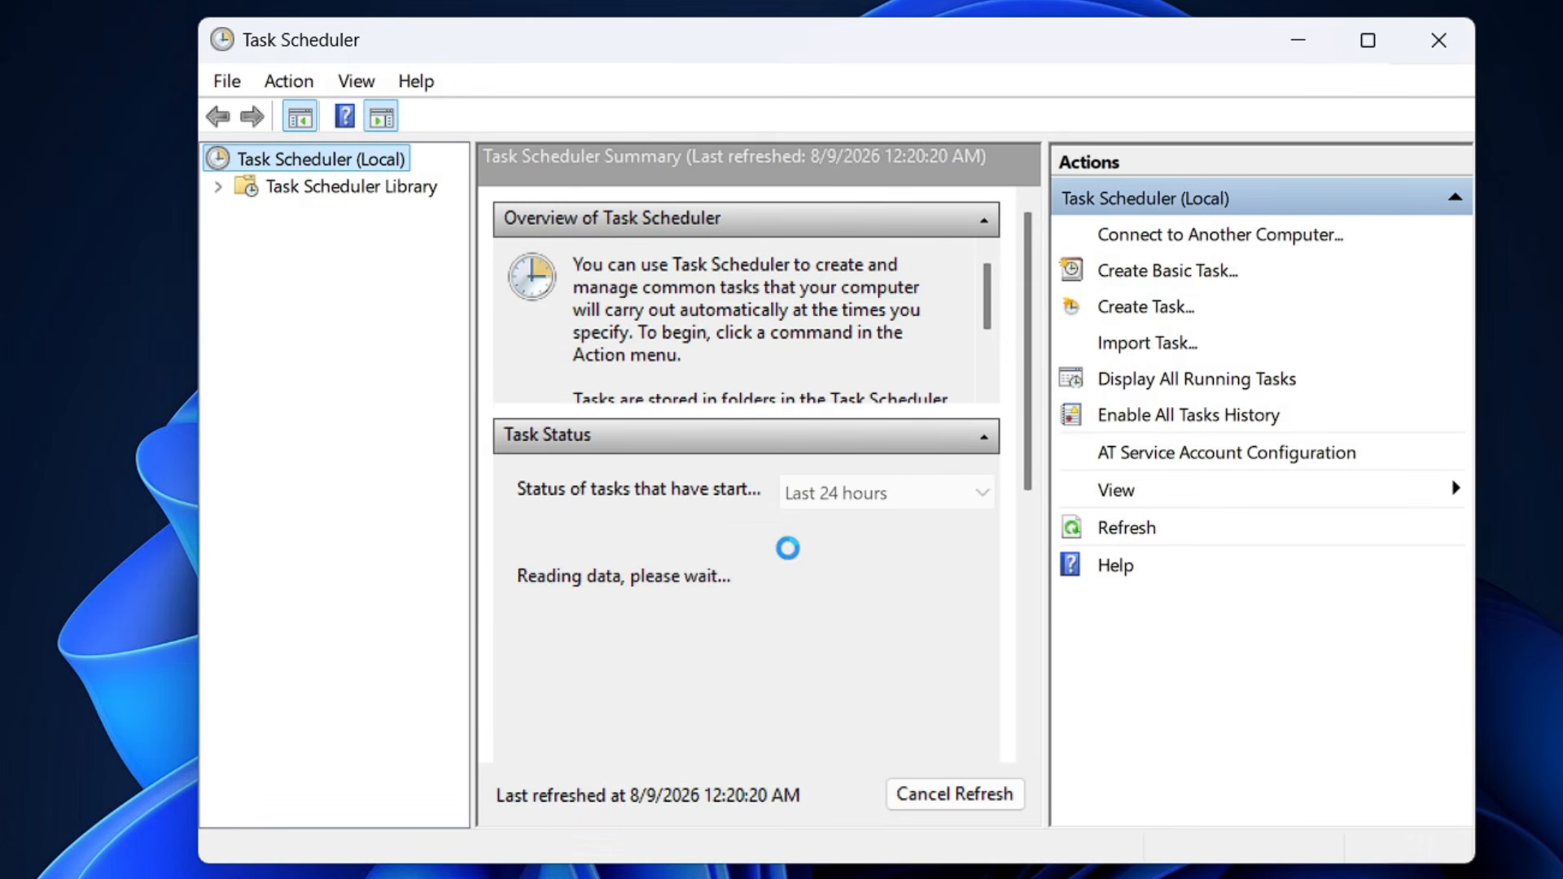
pyautogui.click(345, 190)
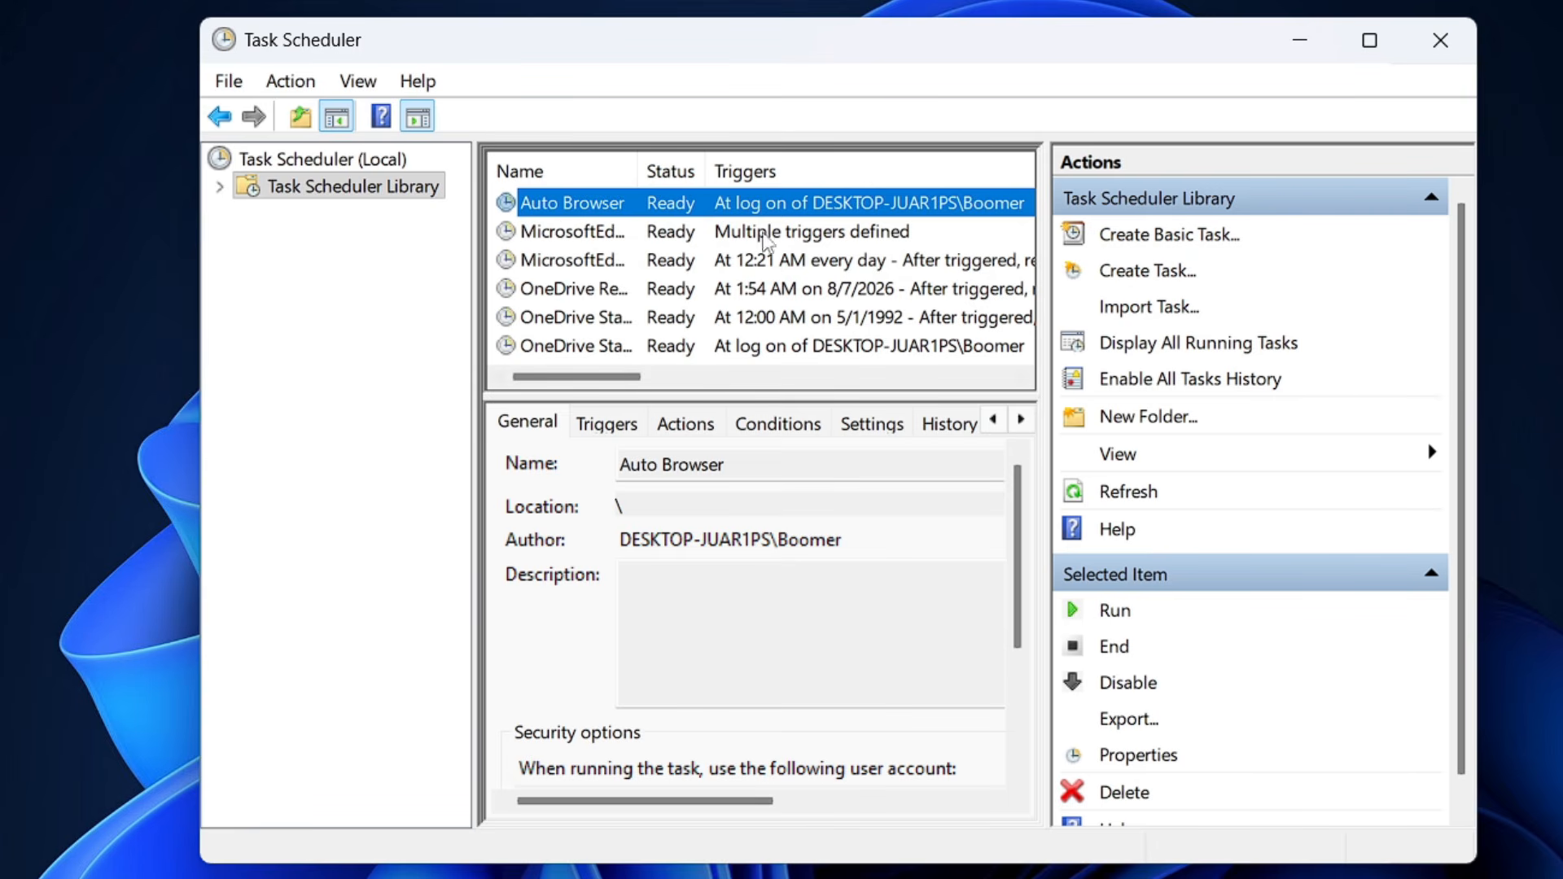
# Close Task Scheduler and restart the computer.
pyautogui.click(1443, 43)
pyautogui.press('super')
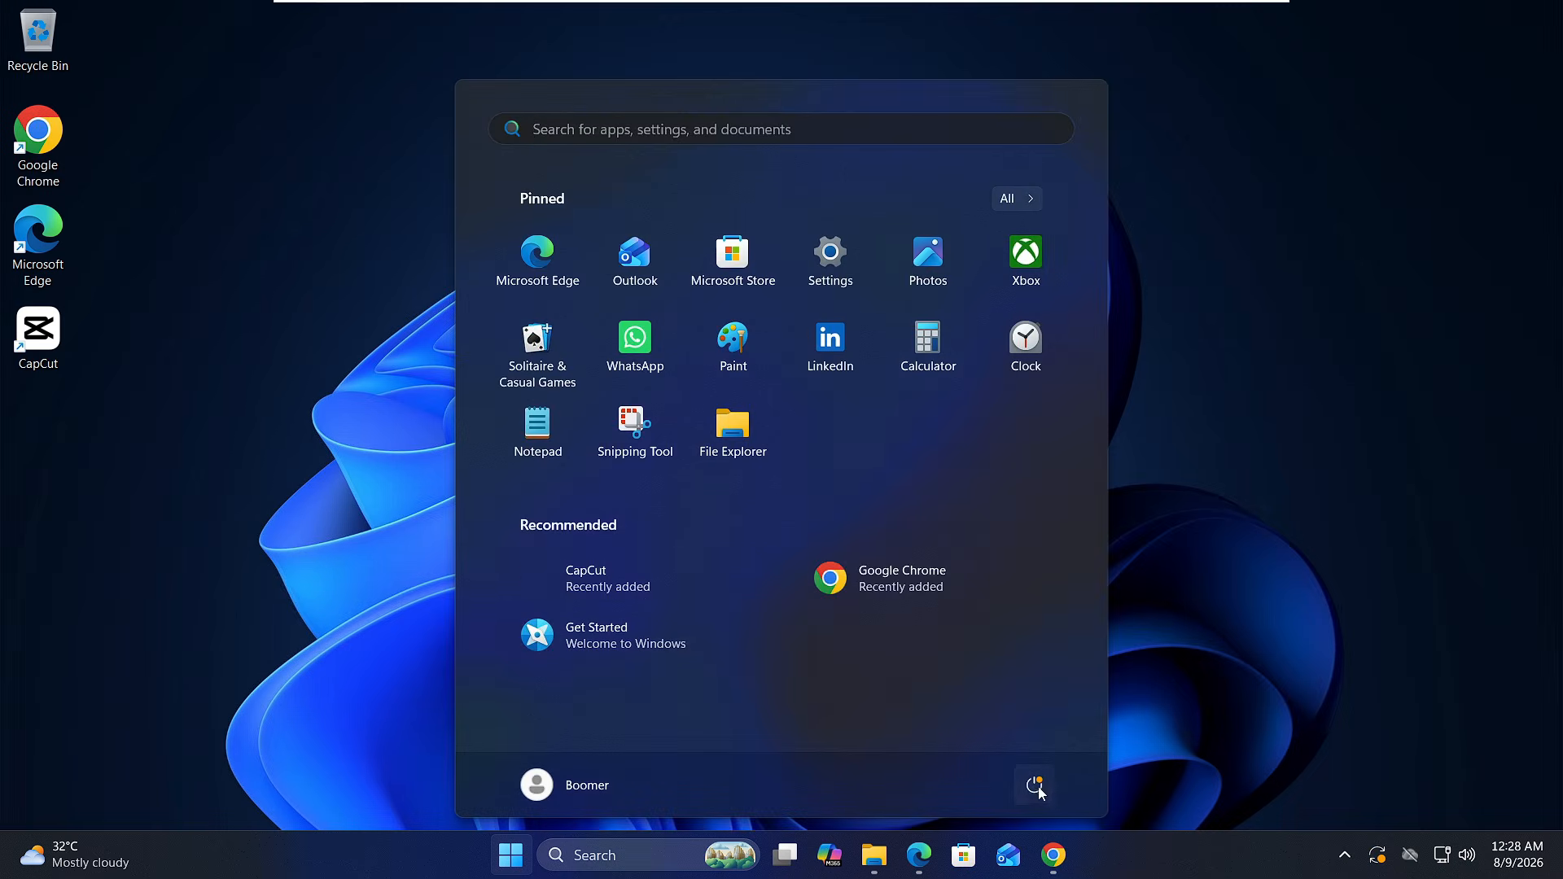
pyautogui.click(1036, 786)
pyautogui.click(1000, 741)
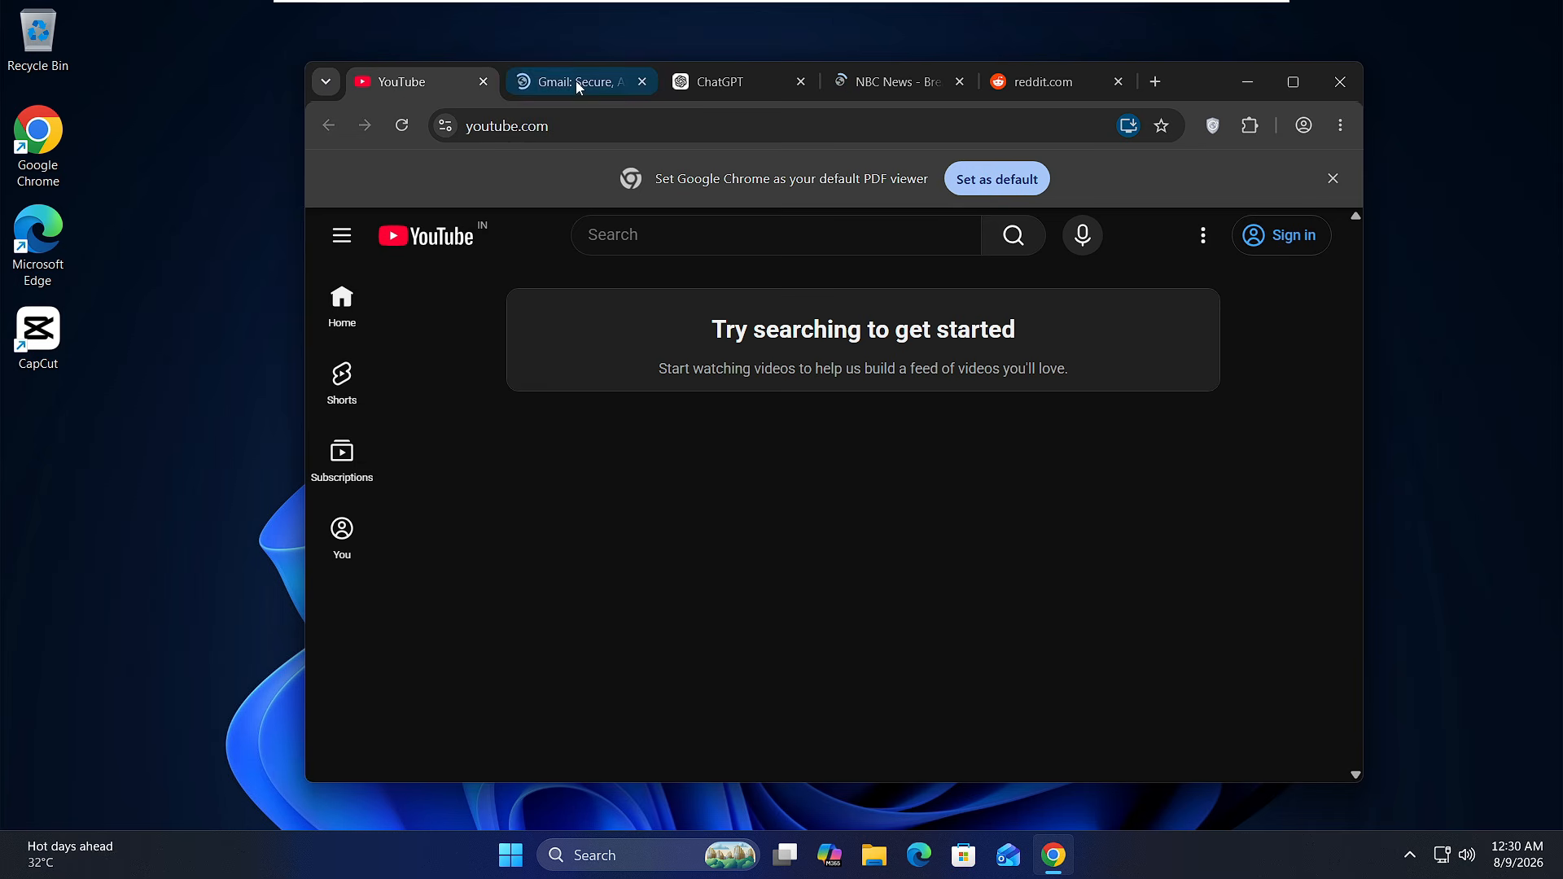
# Check the automatically opened Gmail, ChatGPT and NBC News tabs in Chrome, and close the browser.
pyautogui.click(575, 81)
pyautogui.click(739, 81)
pyautogui.click(887, 85)
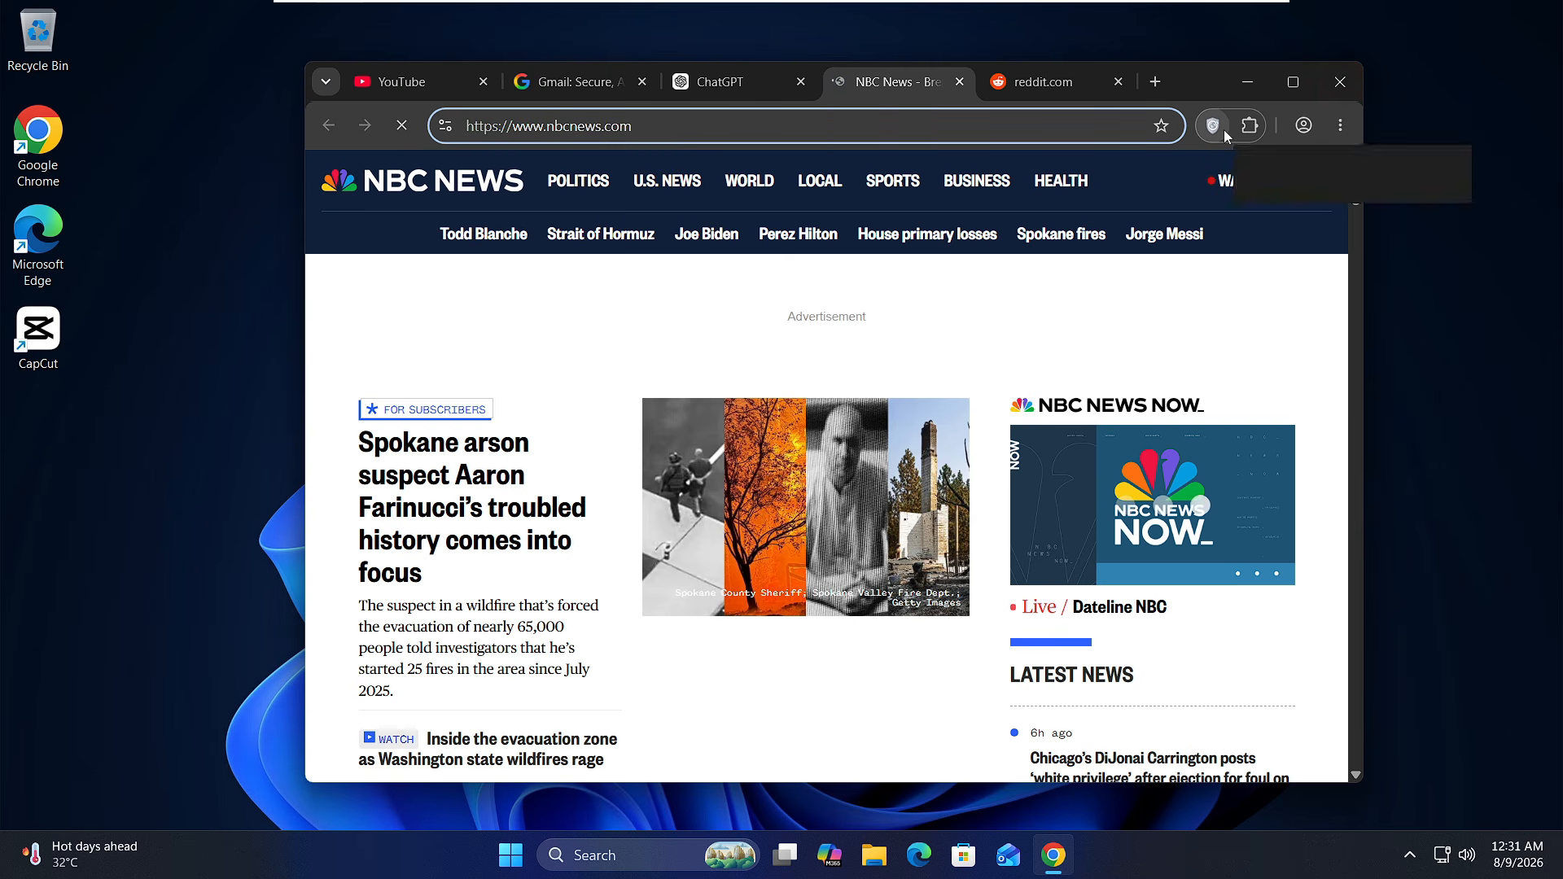
pyautogui.click(1341, 90)
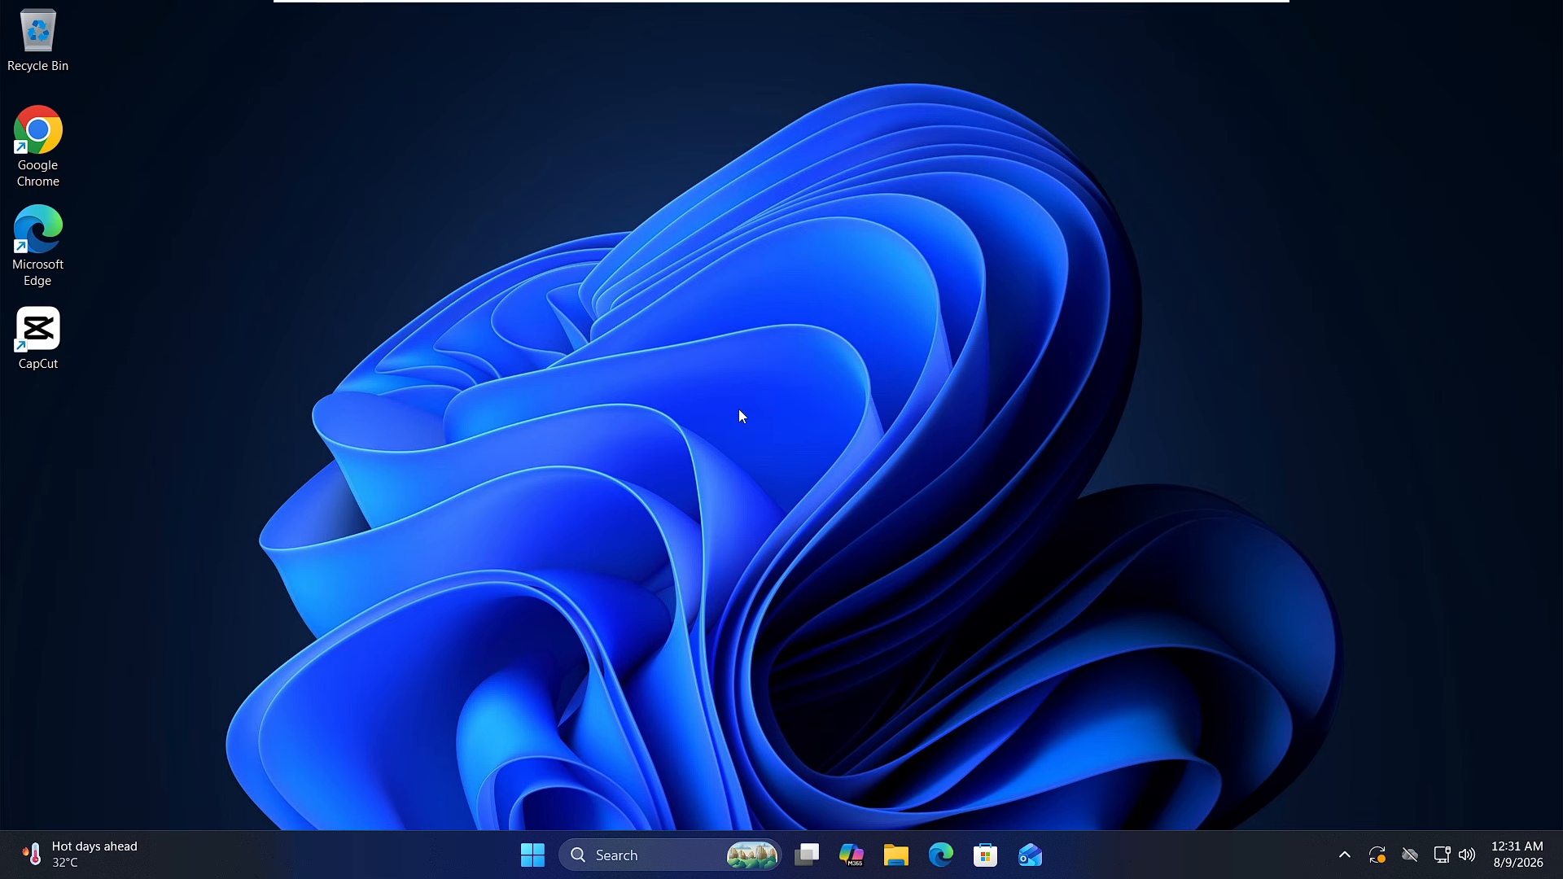
# Search Windows for "task" and open Task Scheduler.
pyautogui.click(653, 855)
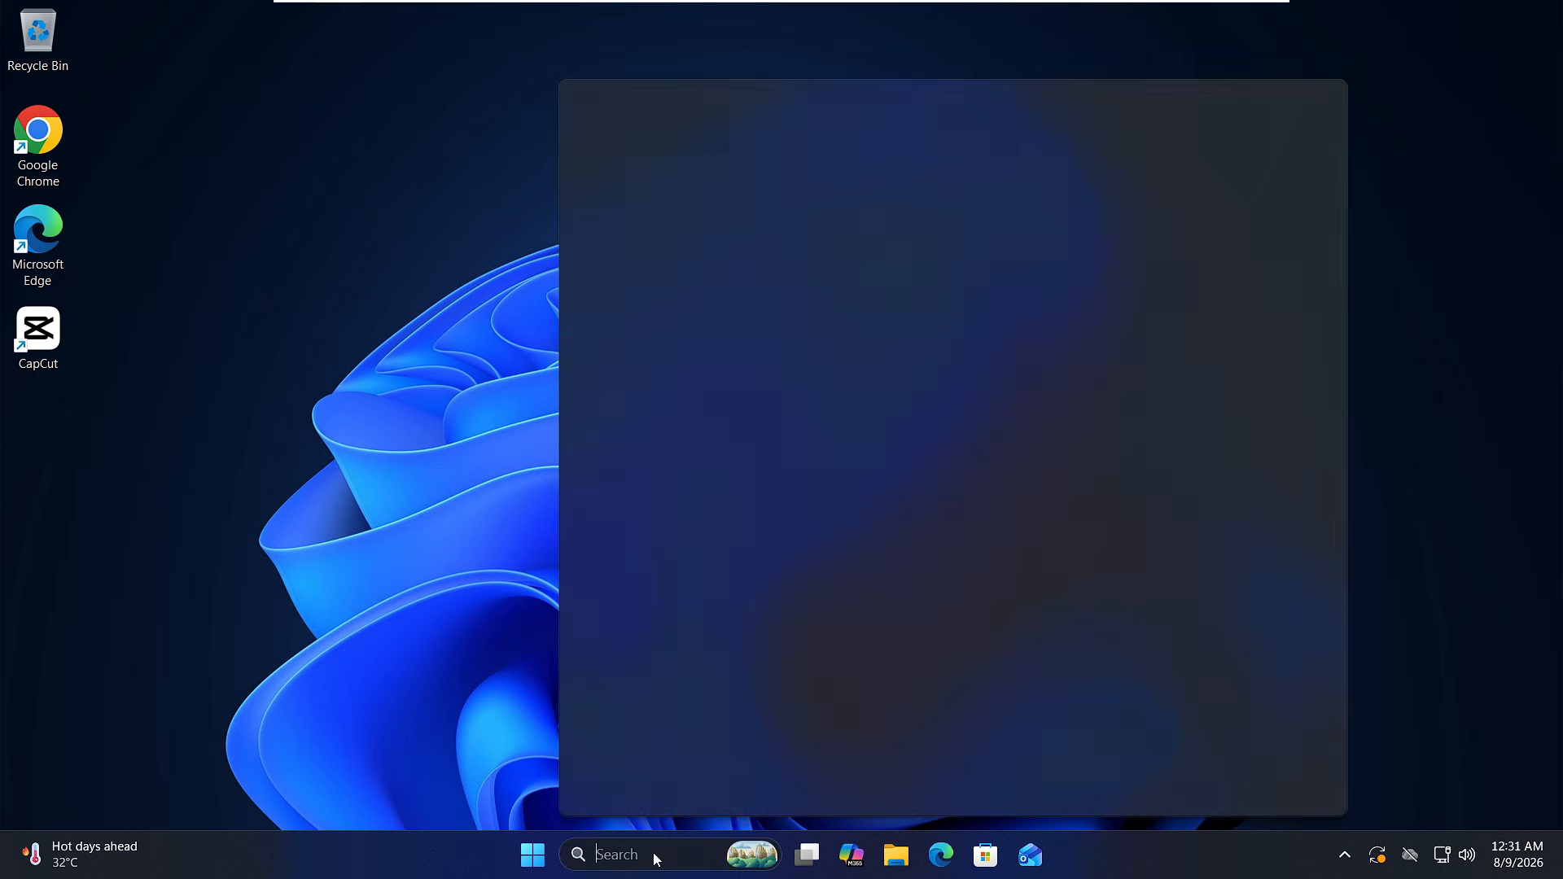
pyautogui.write('task')
pyautogui.click(724, 221)
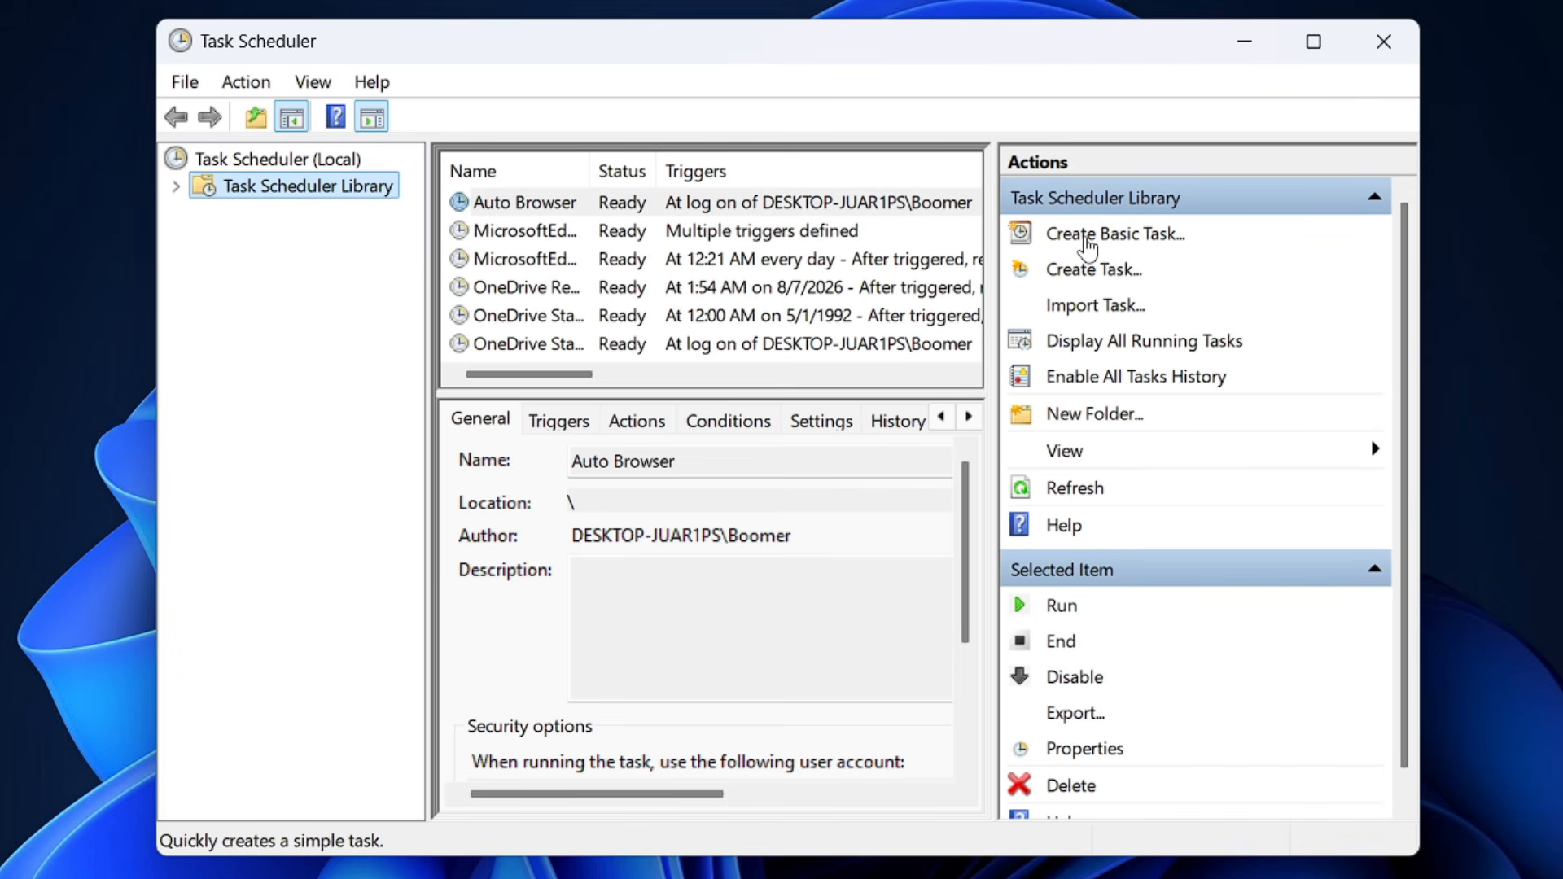
# Start a new basic task in the Task Scheduler Library and name it "Weekly Cleanup".
pyautogui.click(1088, 236)
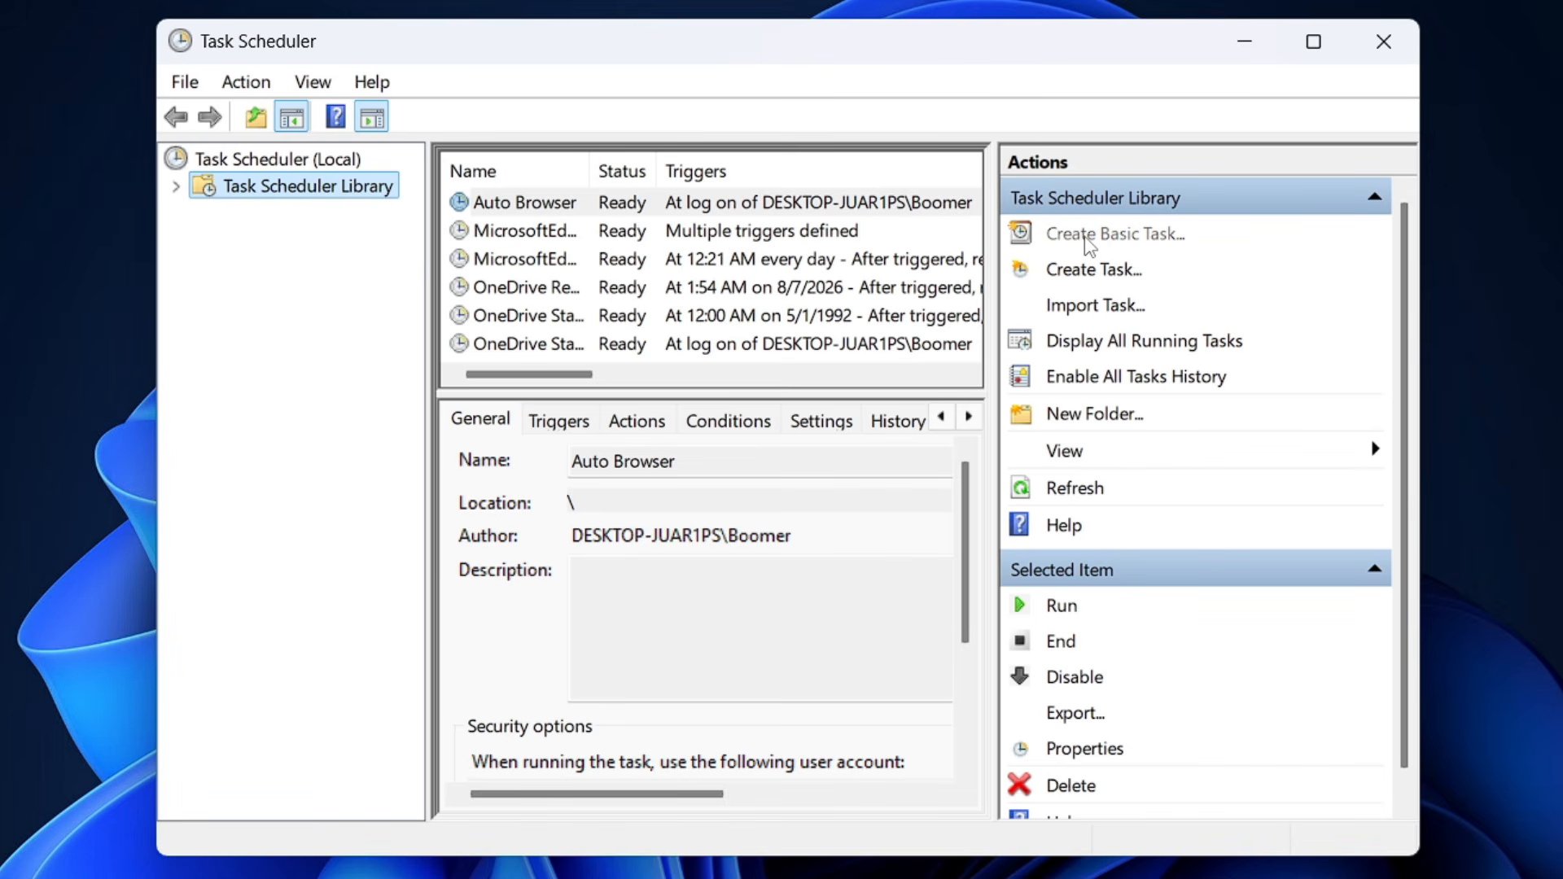
pyautogui.write('W')
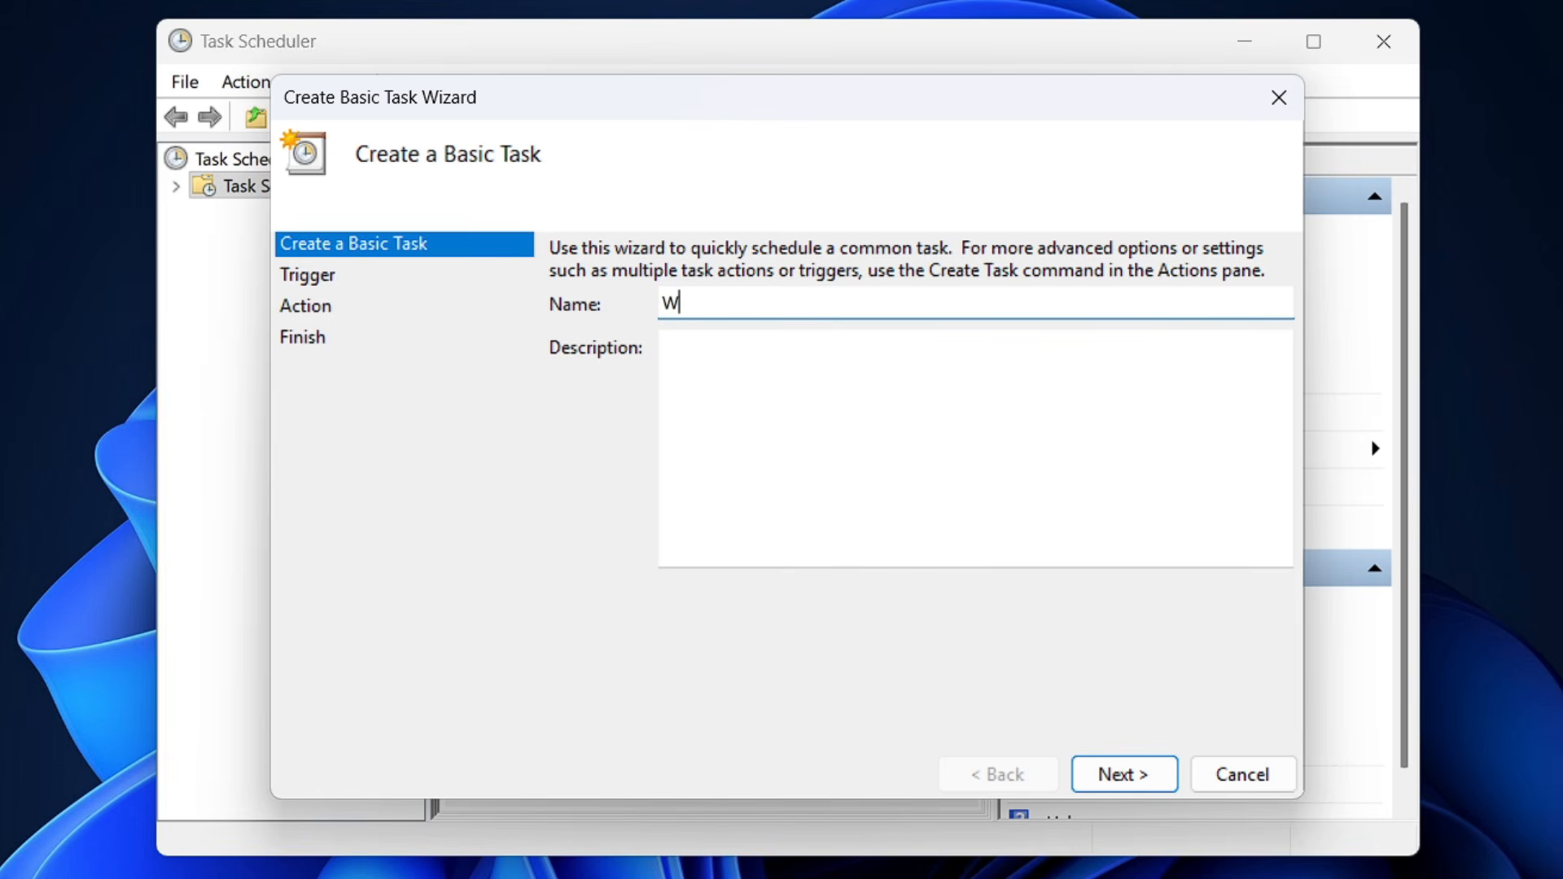
pyautogui.write('eekly Cleanup')
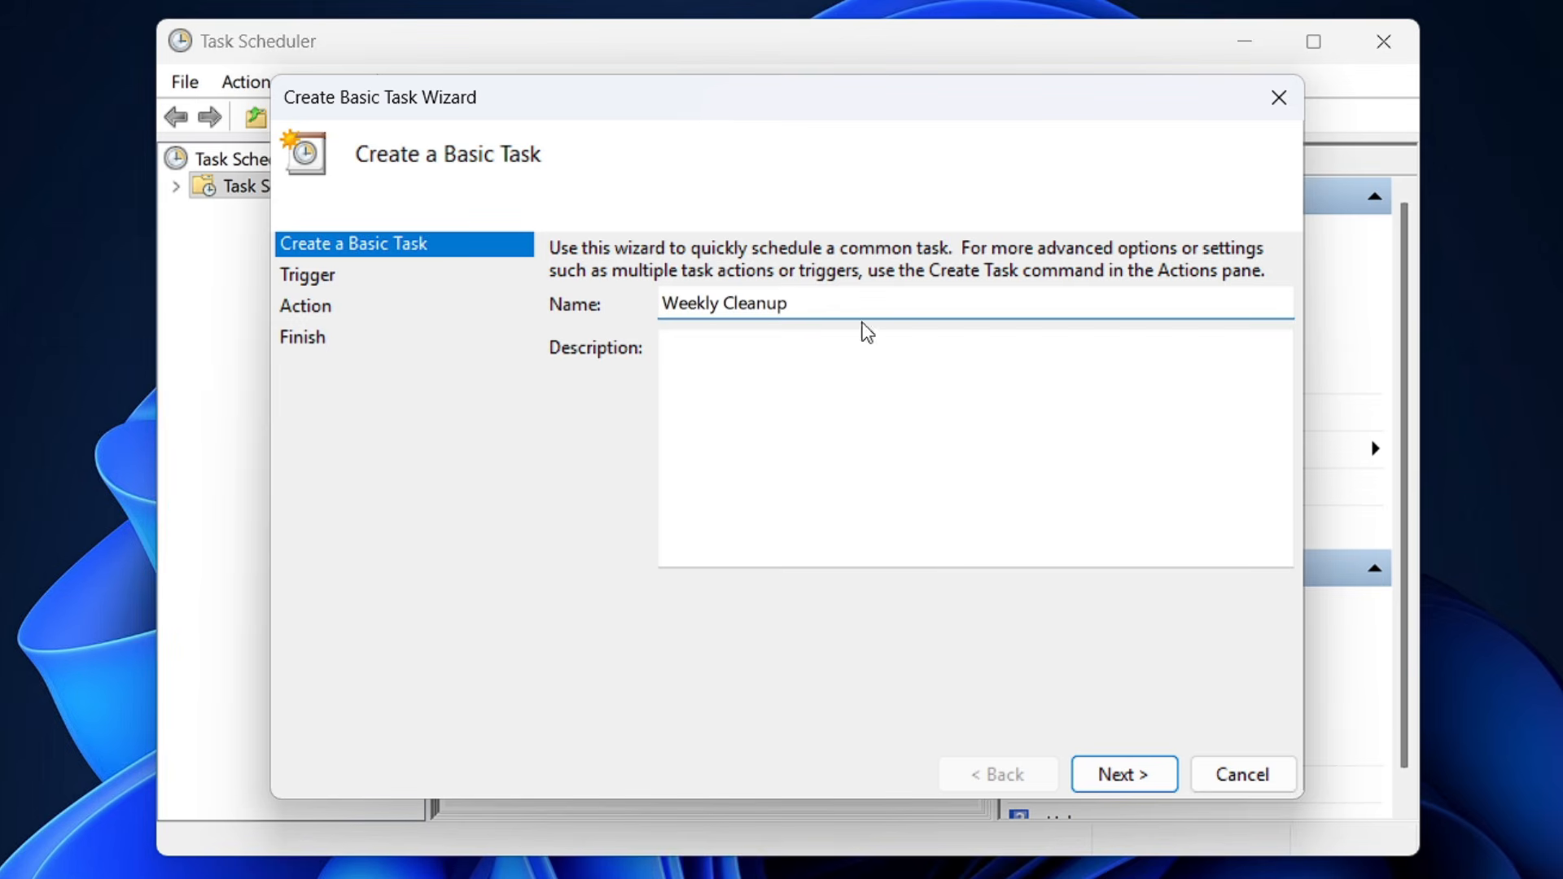
pyautogui.click(1106, 777)
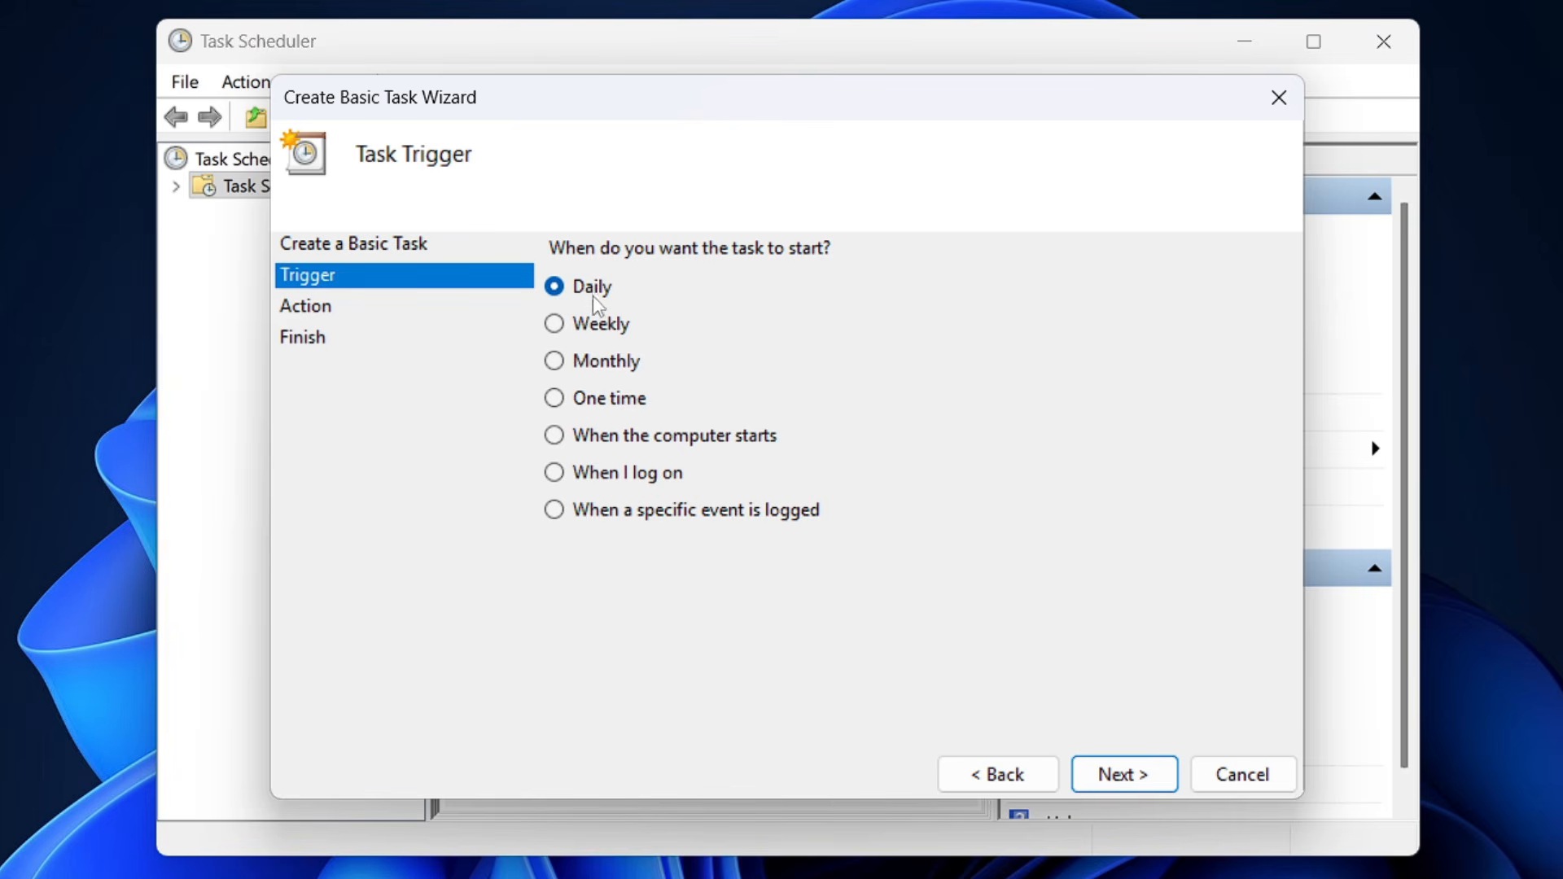
# Give the task a weekly trigger that recurs on Sunday.
pyautogui.click(554, 329)
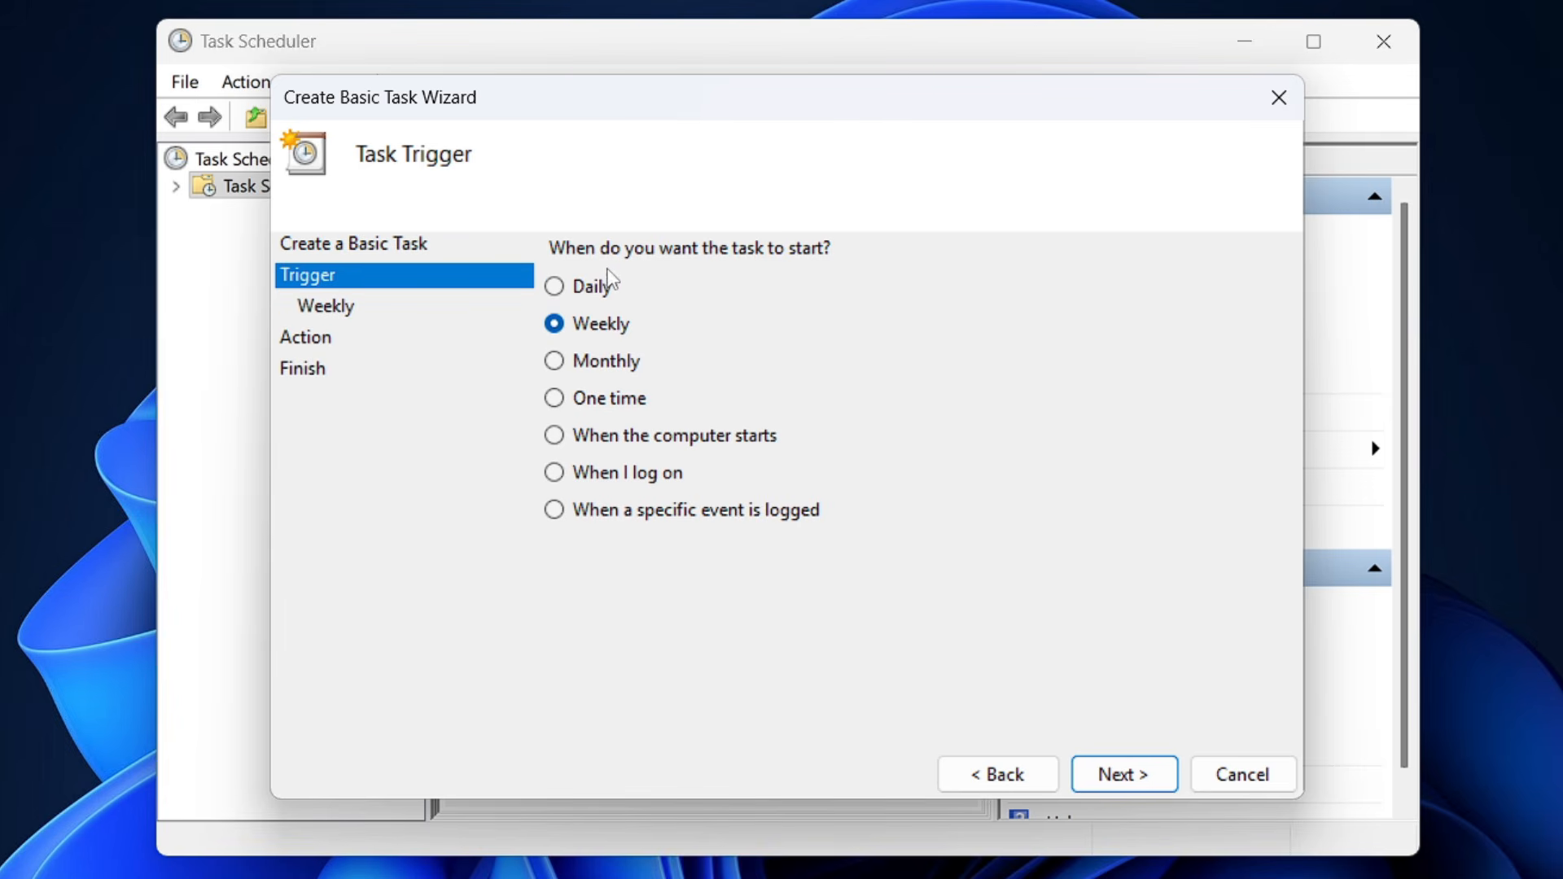
pyautogui.click(1103, 784)
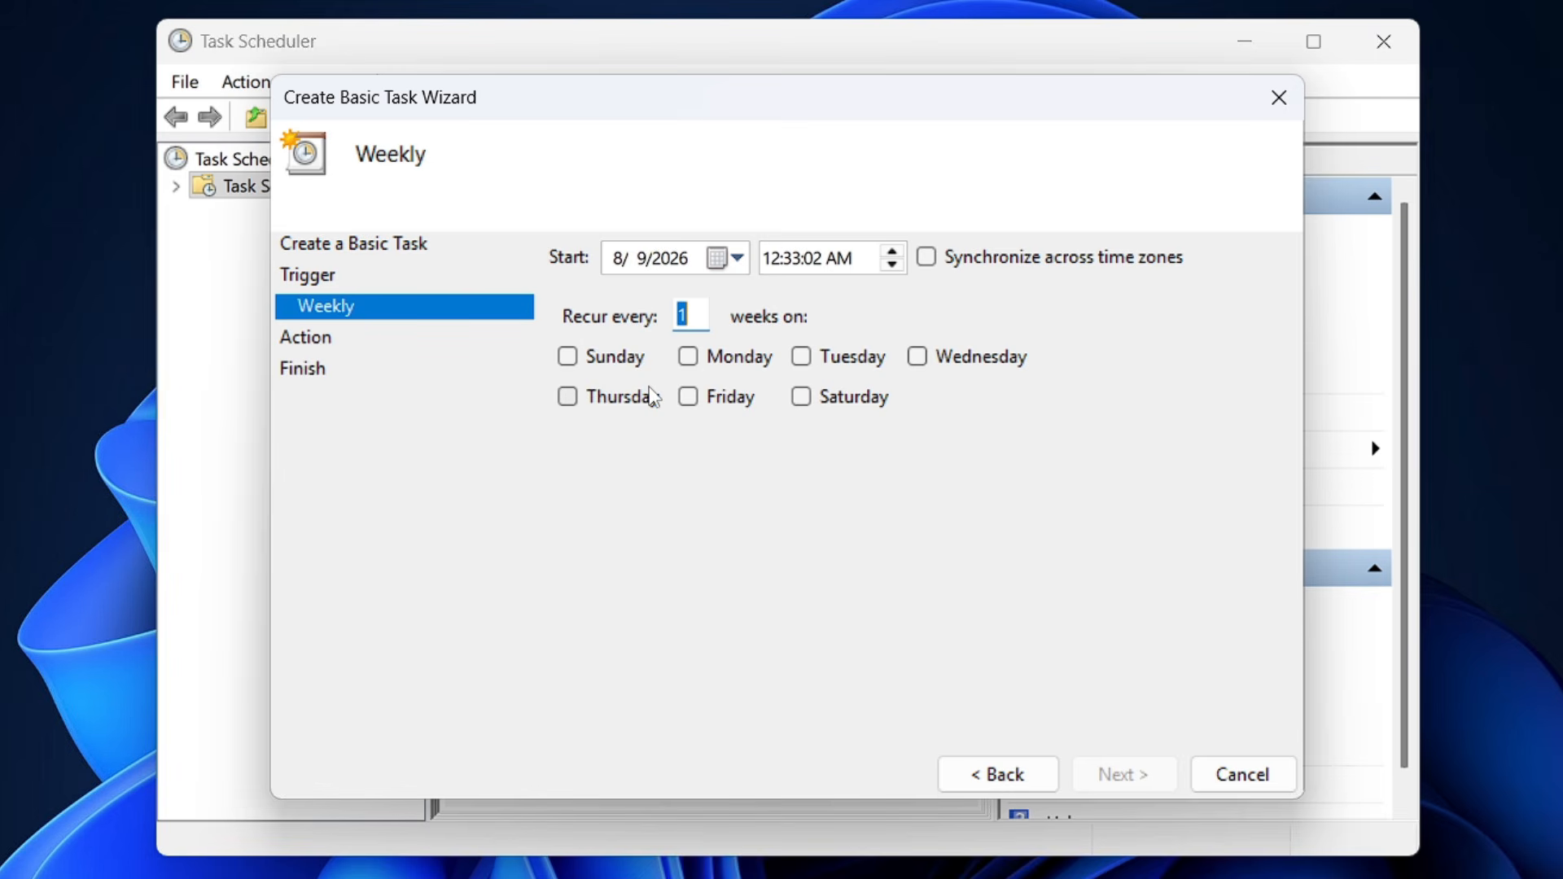
pyautogui.click(567, 356)
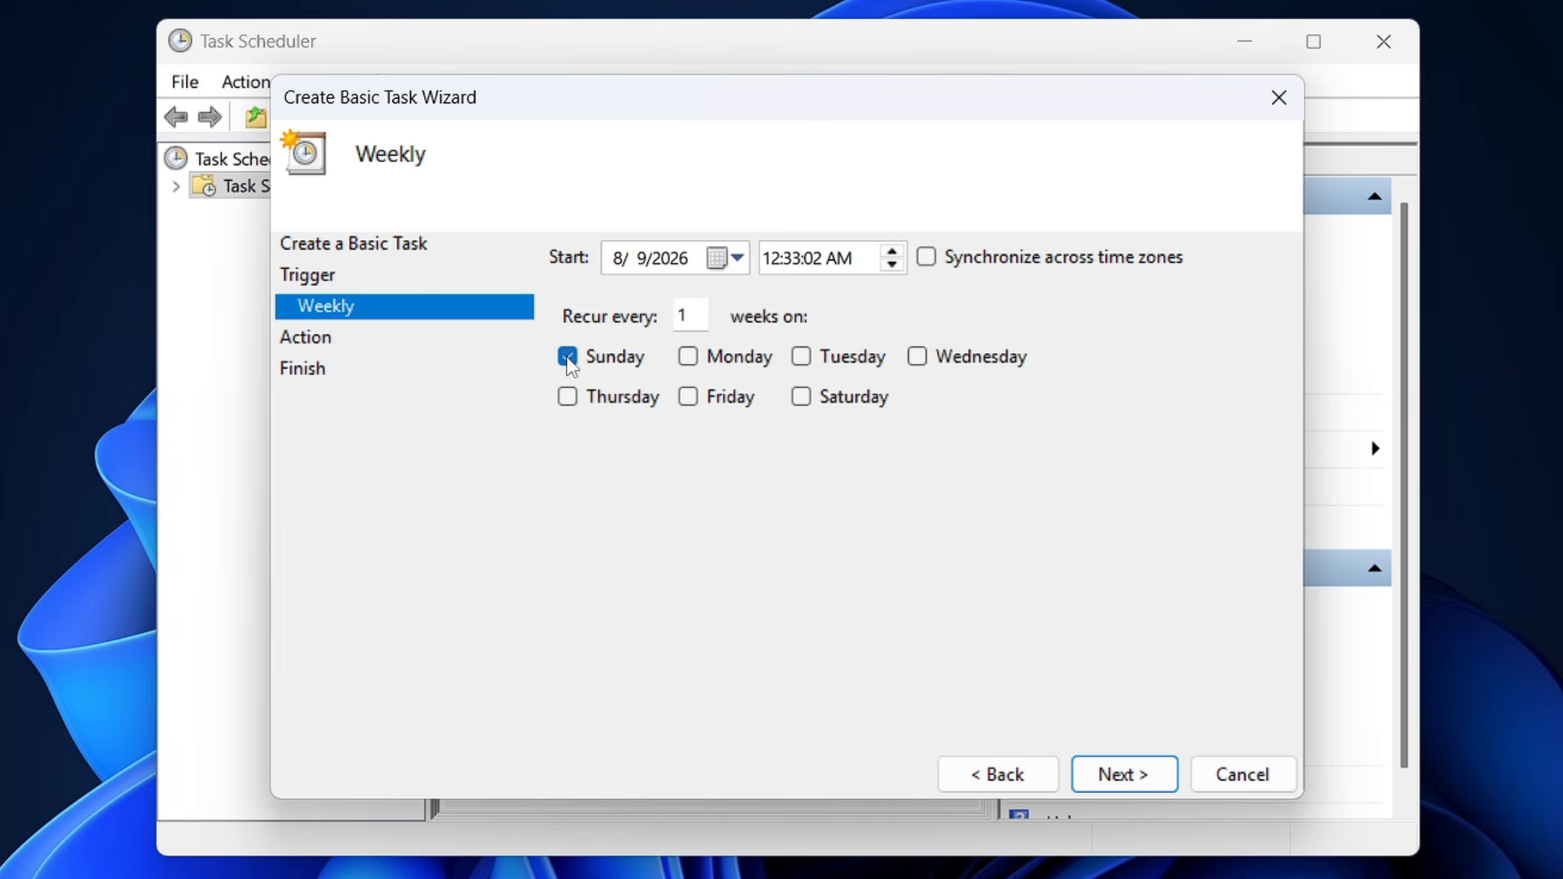
# Set the weekly trigger's start time to 10:00:04 PM and proceed to the task's action.
pyautogui.click(783, 261)
pyautogui.write('10')
pyautogui.press('Right')
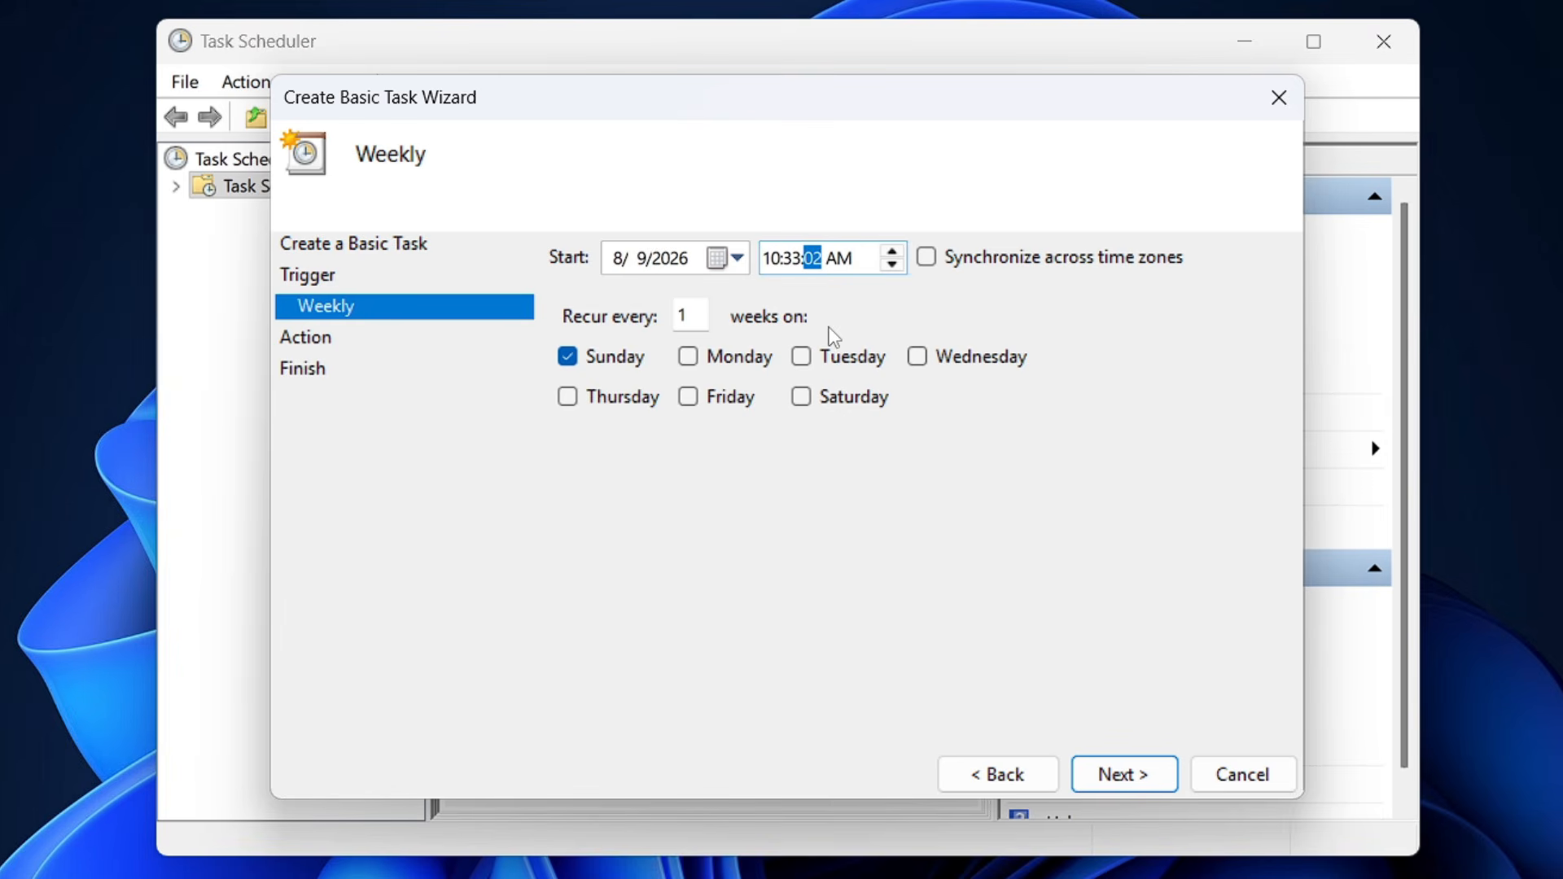
pyautogui.write('00')
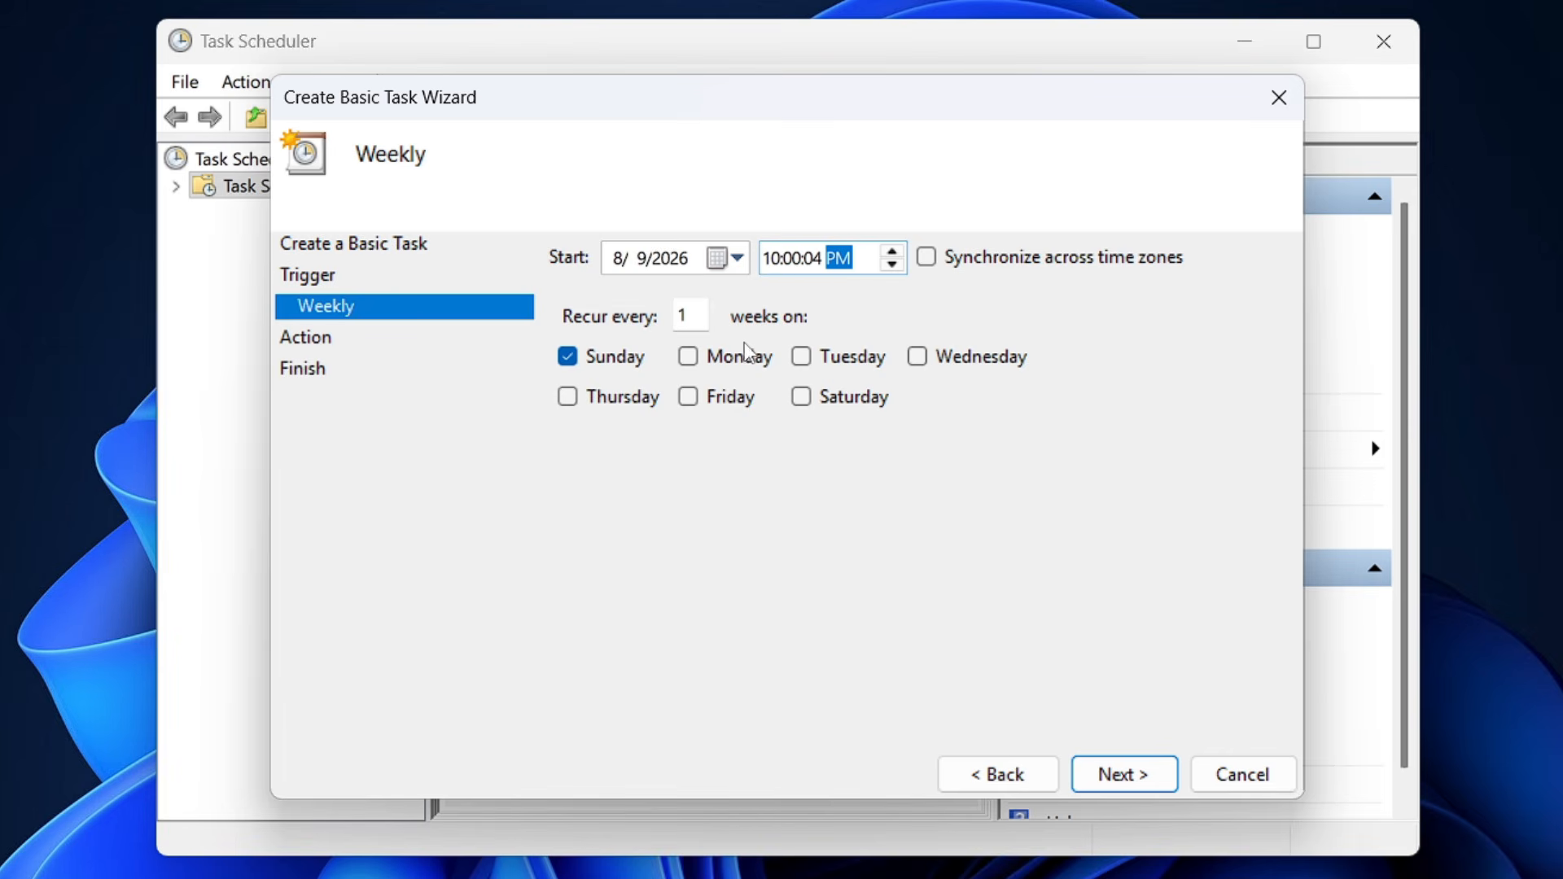
pyautogui.click(1122, 775)
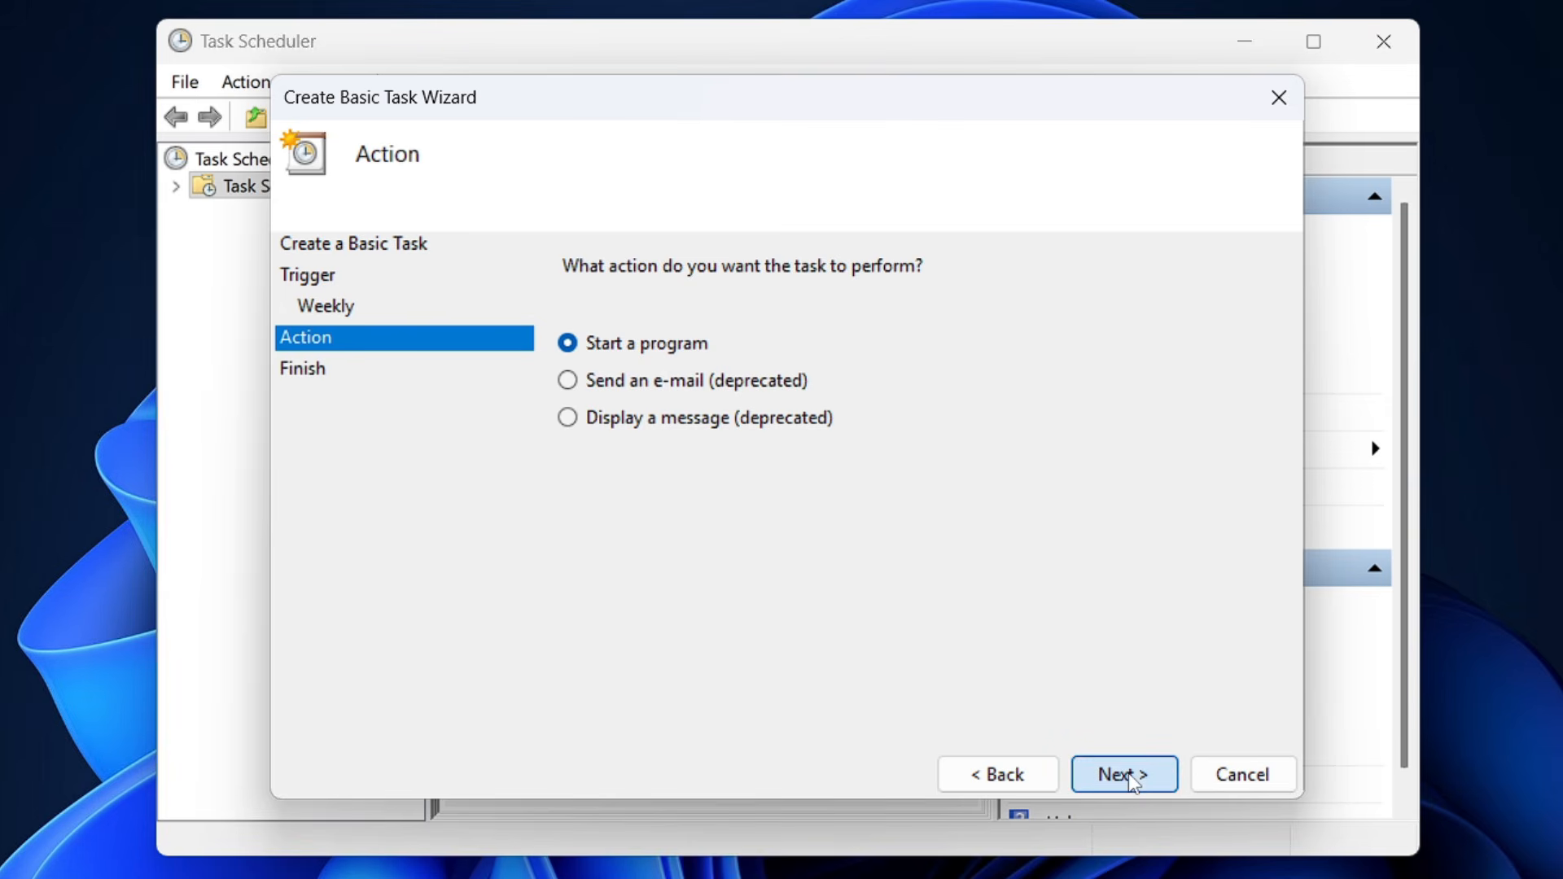
# Choose starting a program as the action and set the program to cleanmgr.exe.
pyautogui.click(1130, 775)
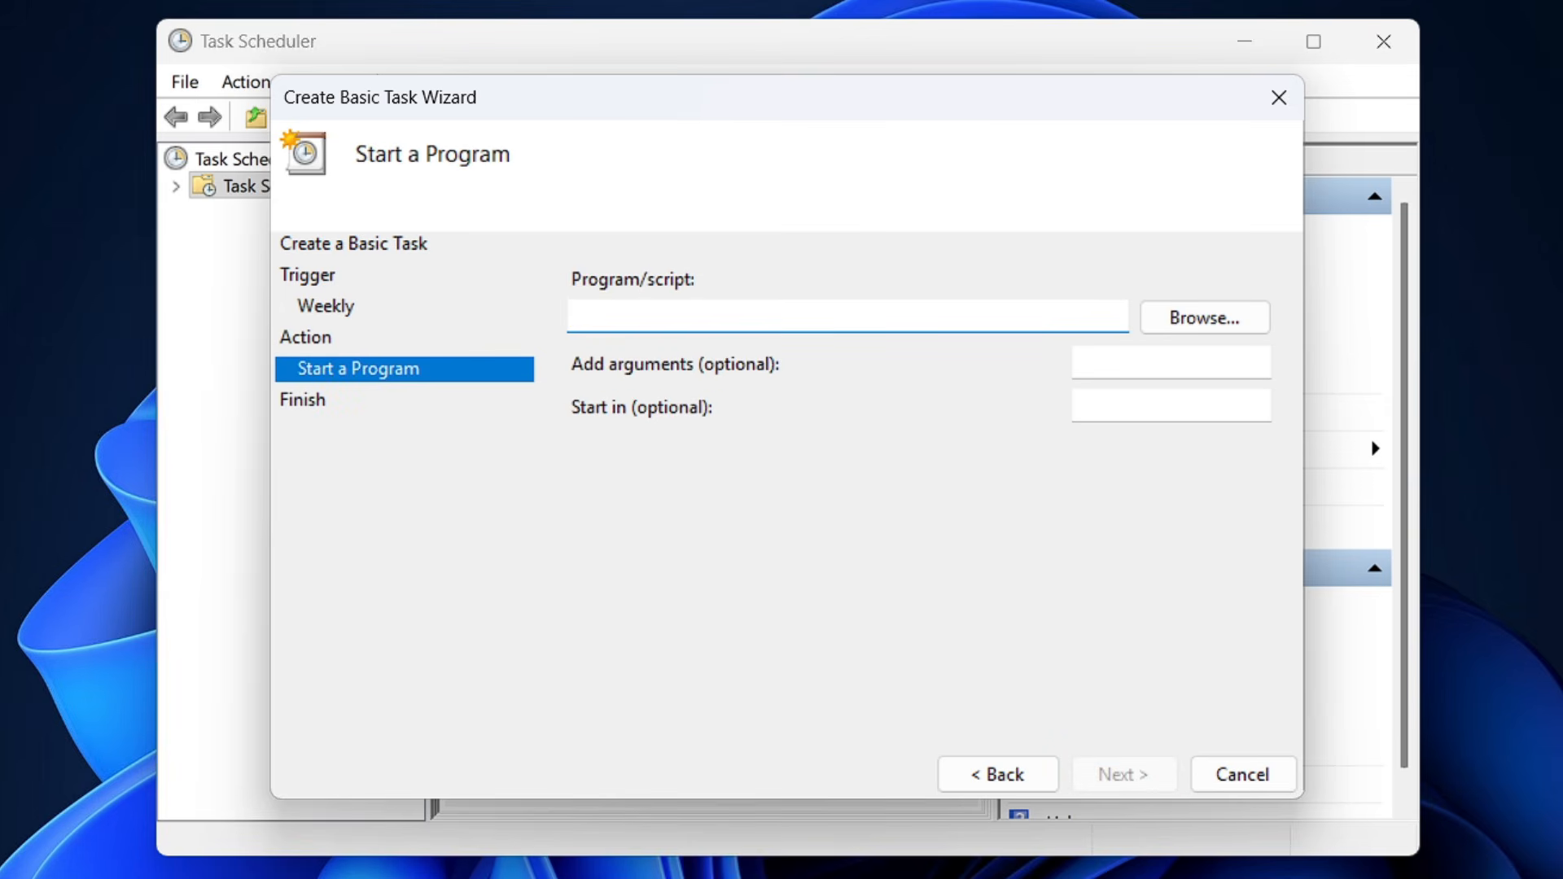
pyautogui.write('c')
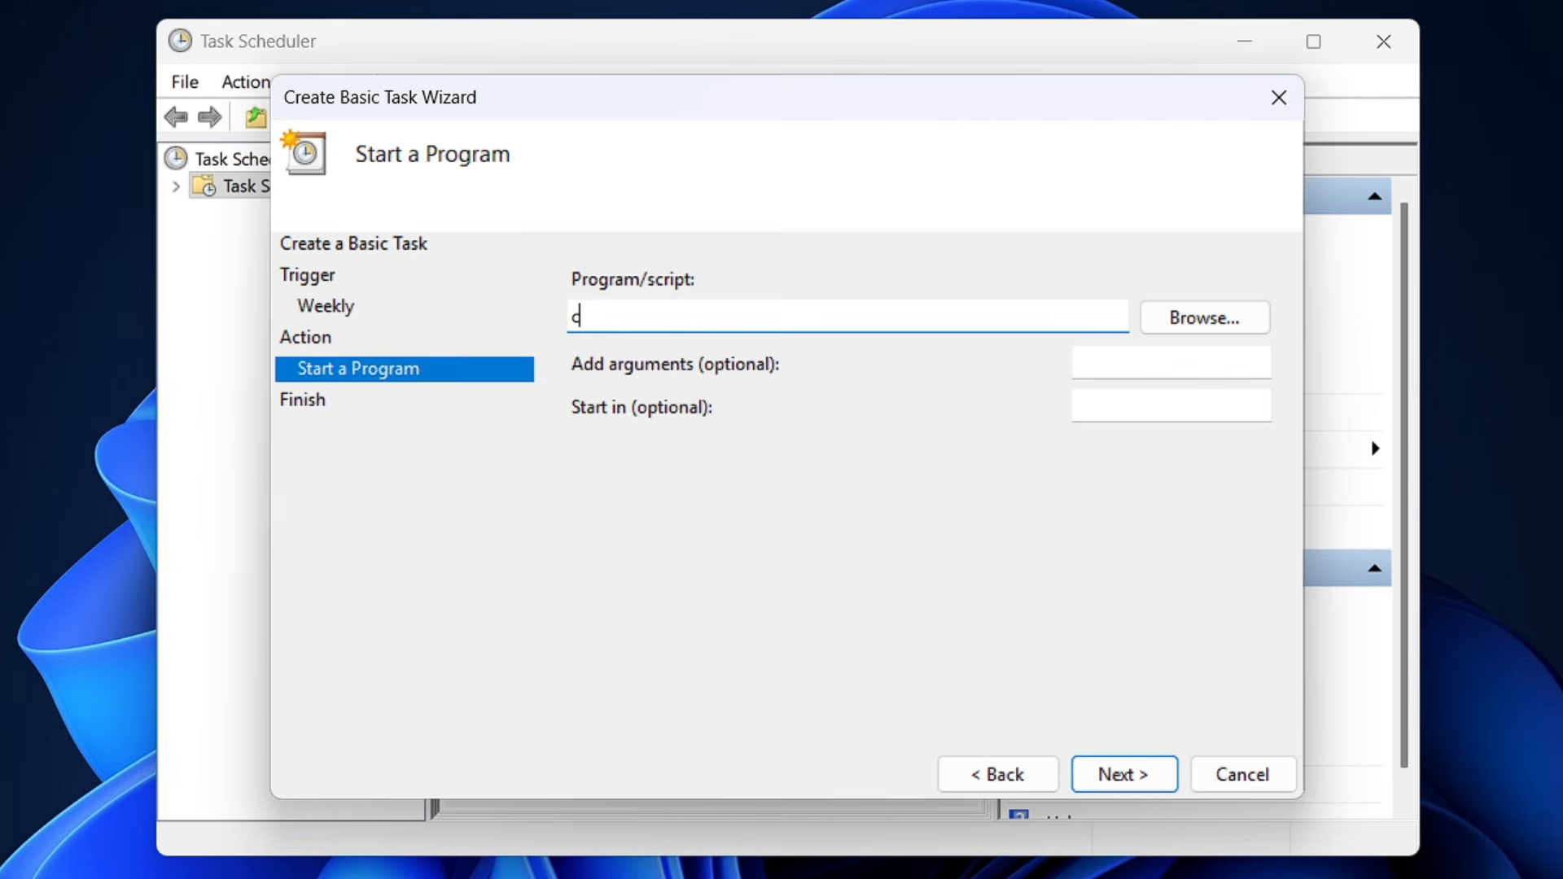
pyautogui.write('leanmgr.exe')
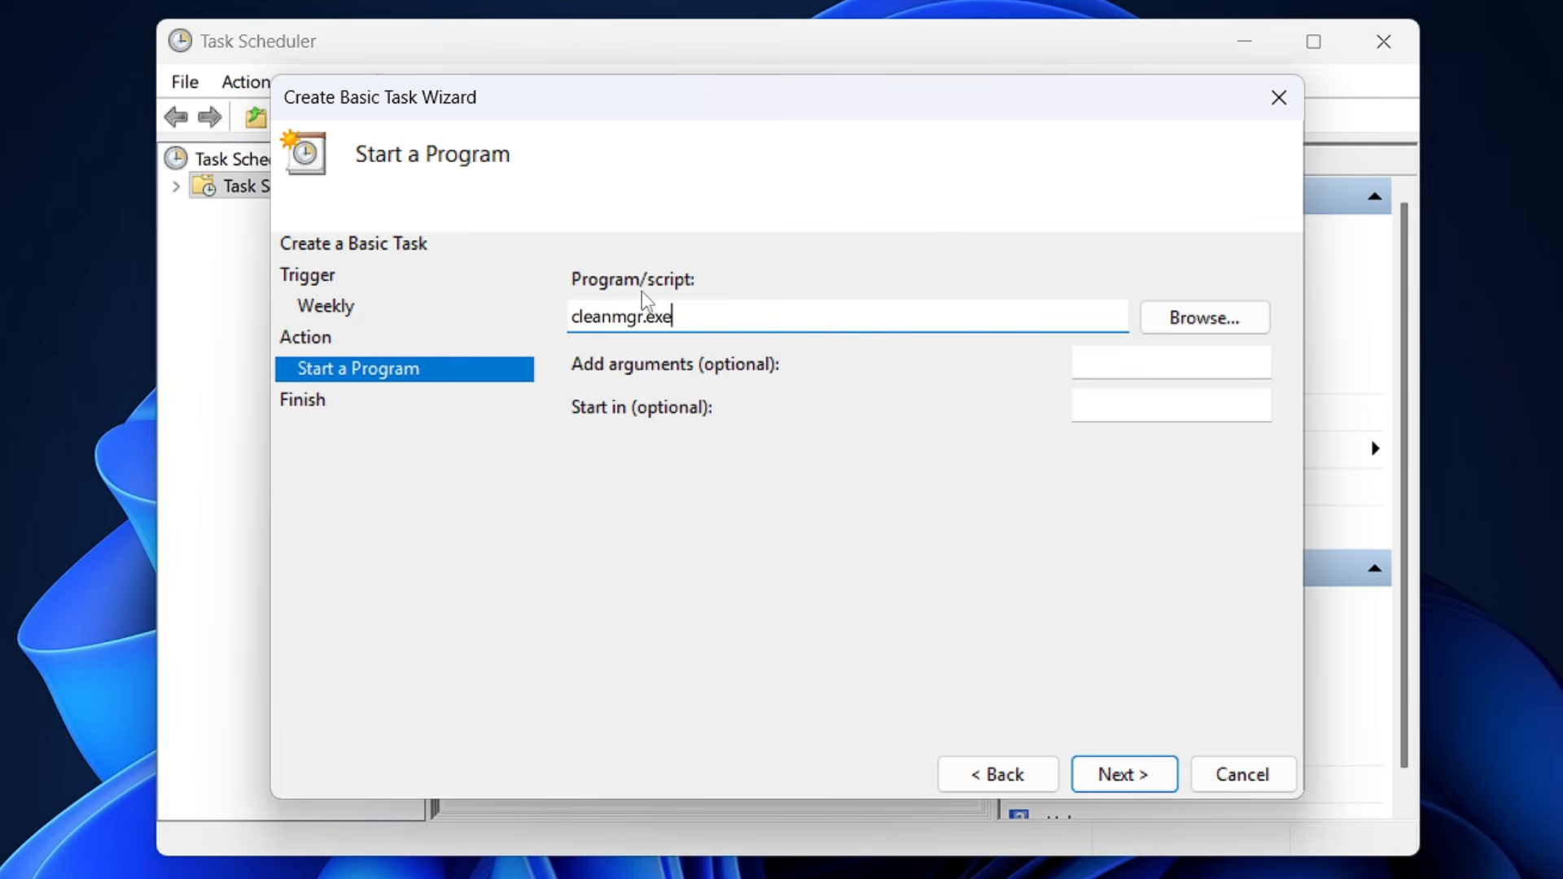
pyautogui.hotkey('shift', 'Left')
pyautogui.hotkey('shift', 'Left')
pyautogui.hotkey('shift', 'Left')
pyautogui.hotkey('shift', 'Left')
pyautogui.hotkey('shift', 'Left')
pyautogui.hotkey('shift', 'Left')
pyautogui.hotkey('ctrl', 'a')
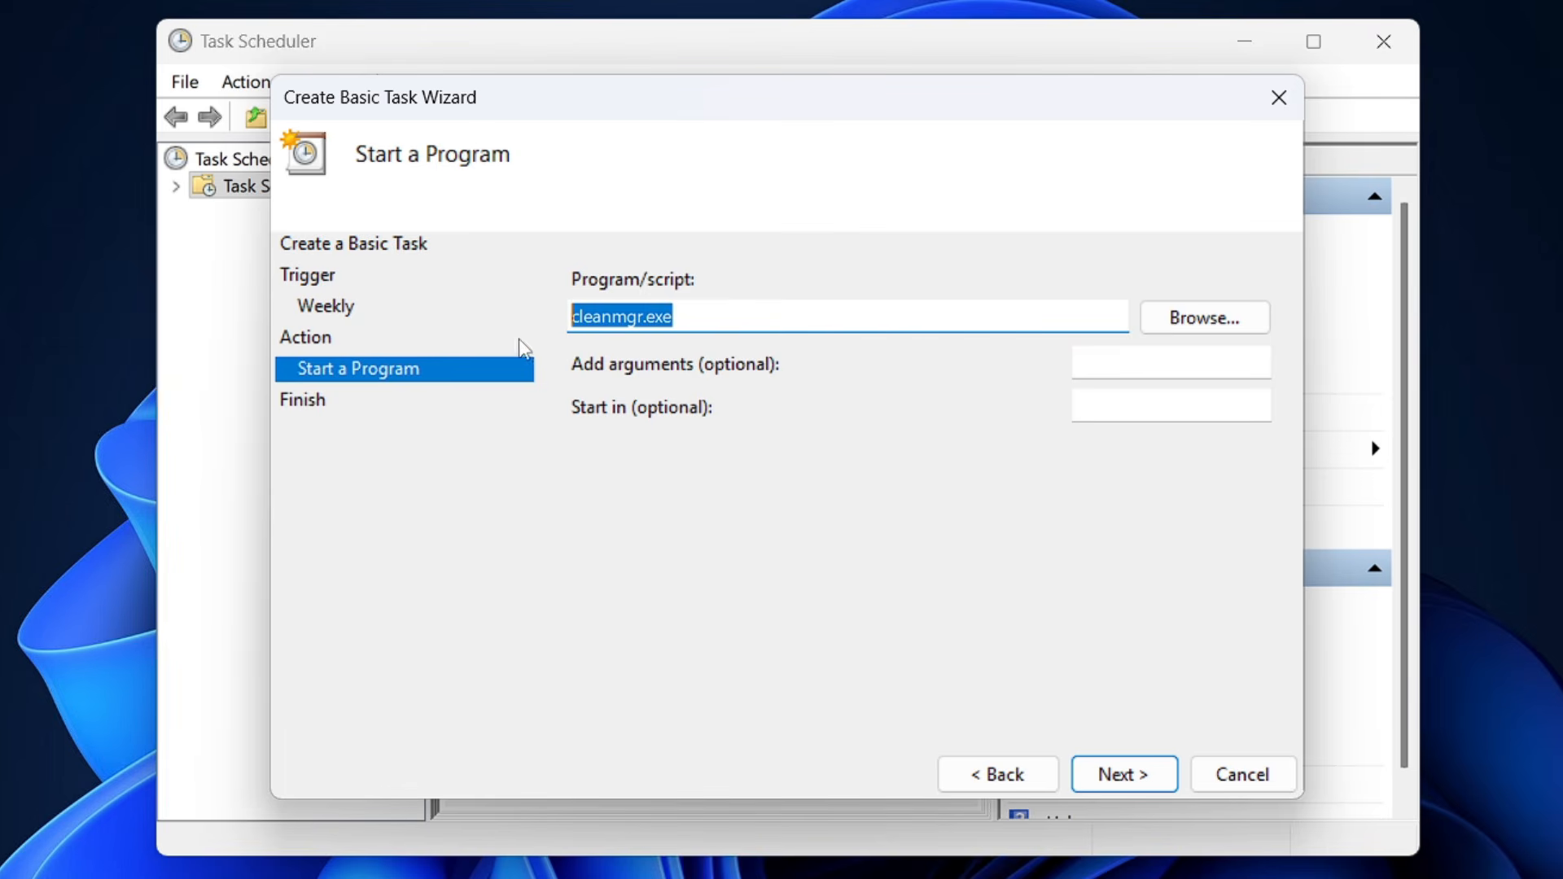
# Set the program's arguments to "/sagerun:1" and finish creating the cleanup task.
pyautogui.press('Tab')
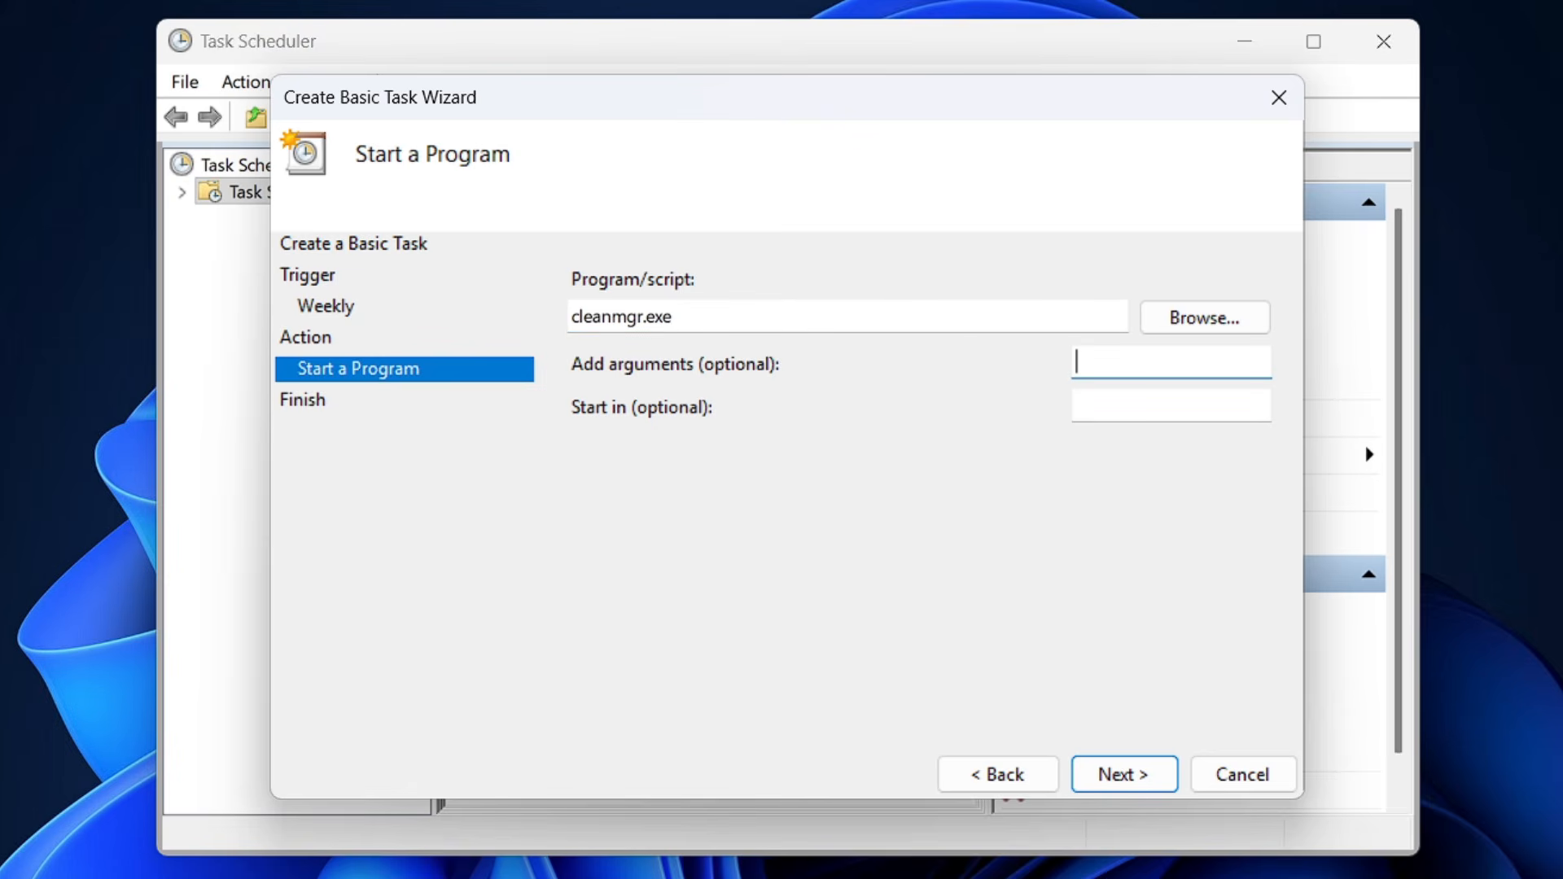
pyautogui.write('/sagerun:1')
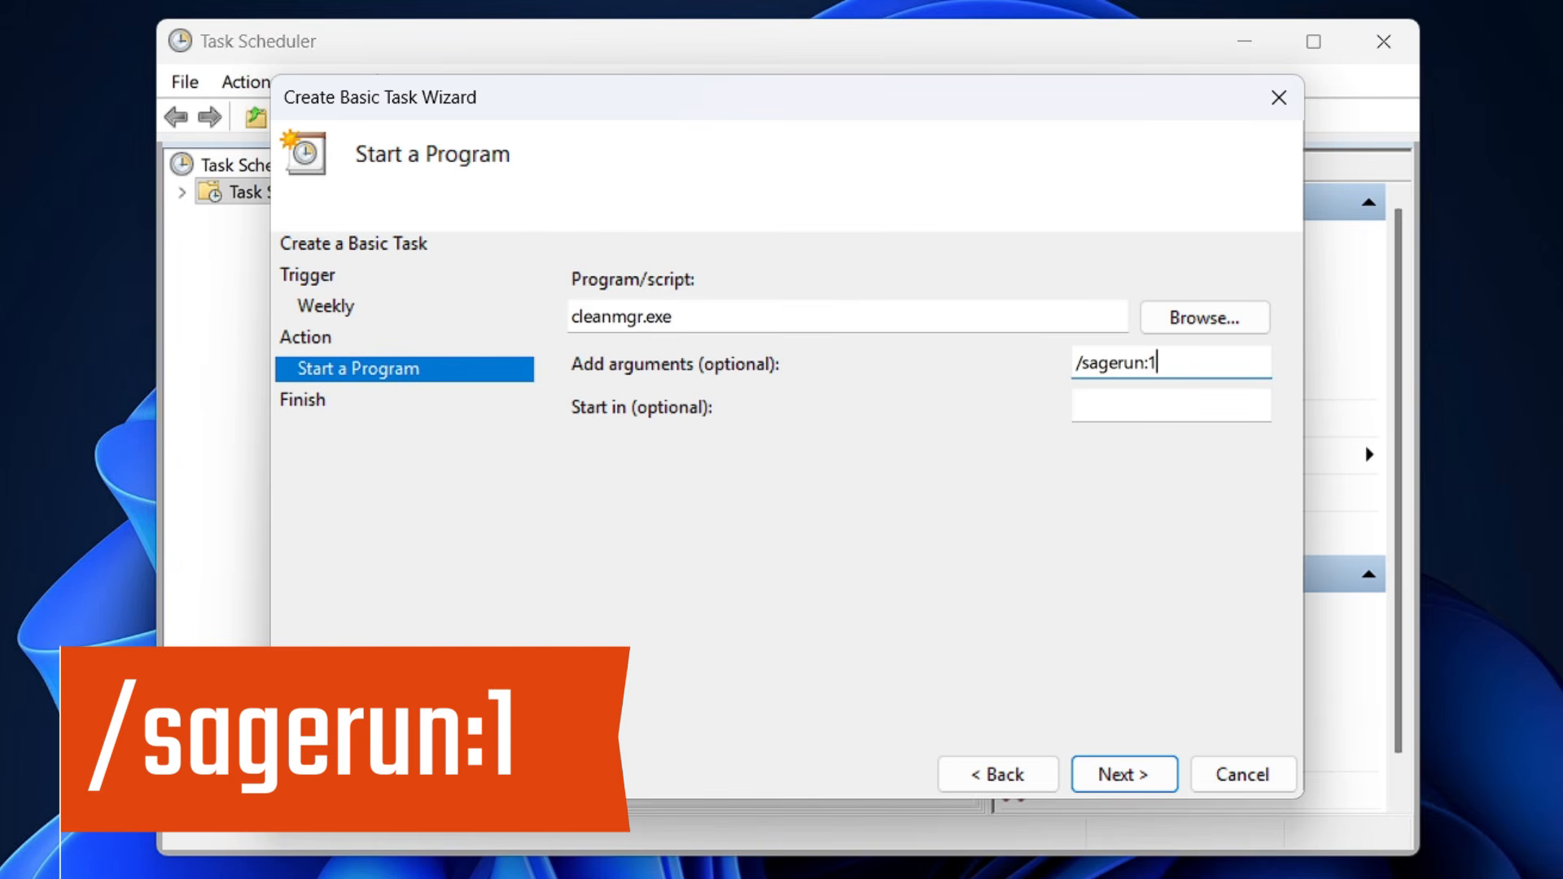
pyautogui.click(1111, 775)
pyautogui.click(1113, 775)
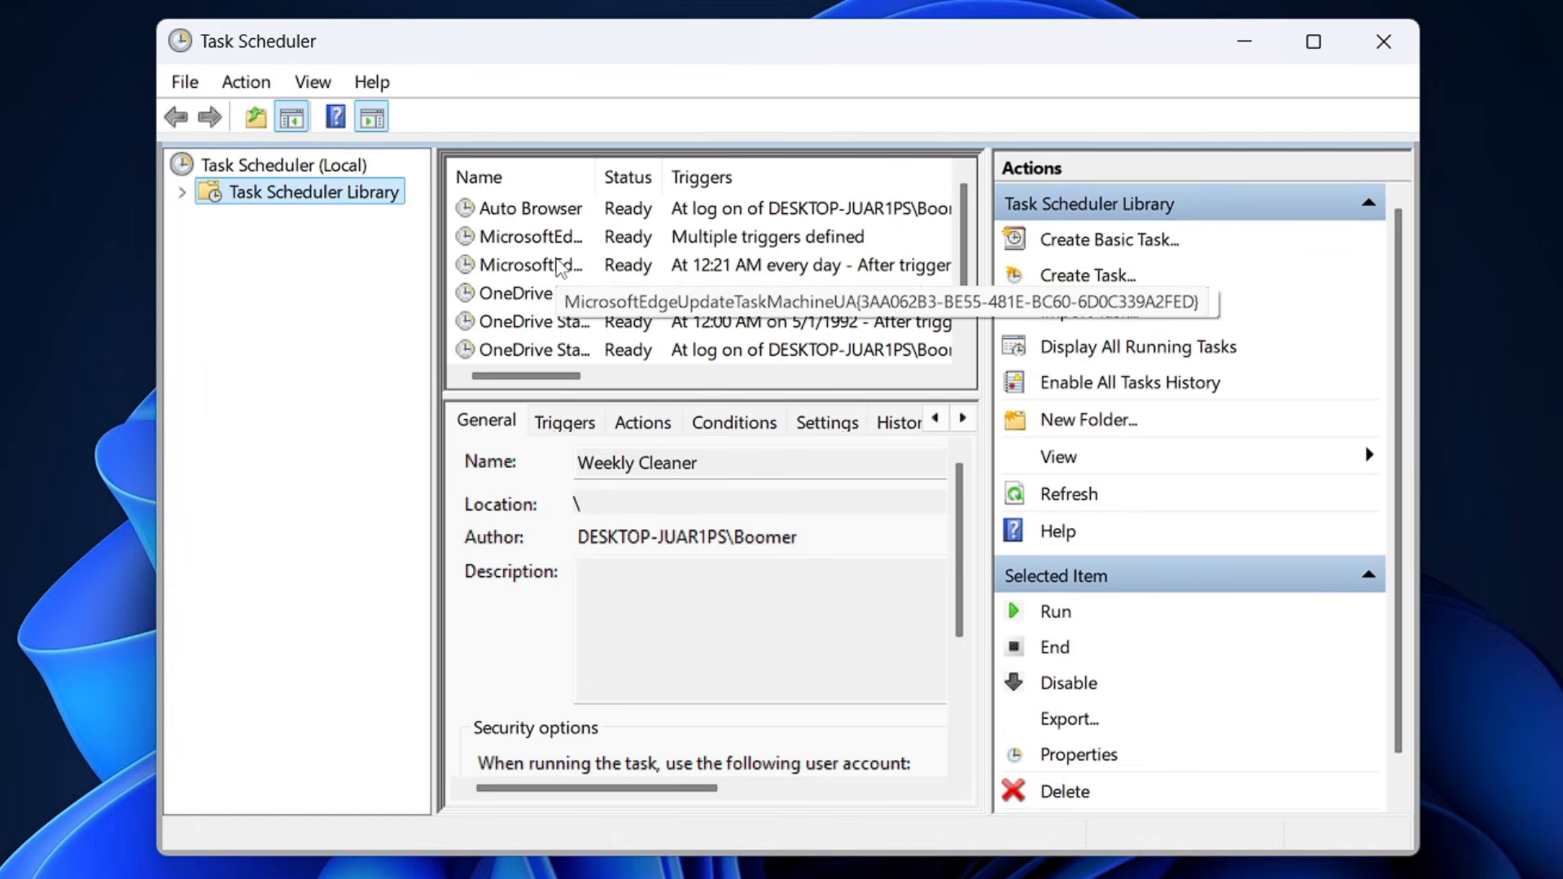
# Open the Weekly Cleaner task's properties and examine its weekly trigger and the trigger's editing options.
pyautogui.scroll(-1, 545, 325)
pyautogui.click(513, 352)
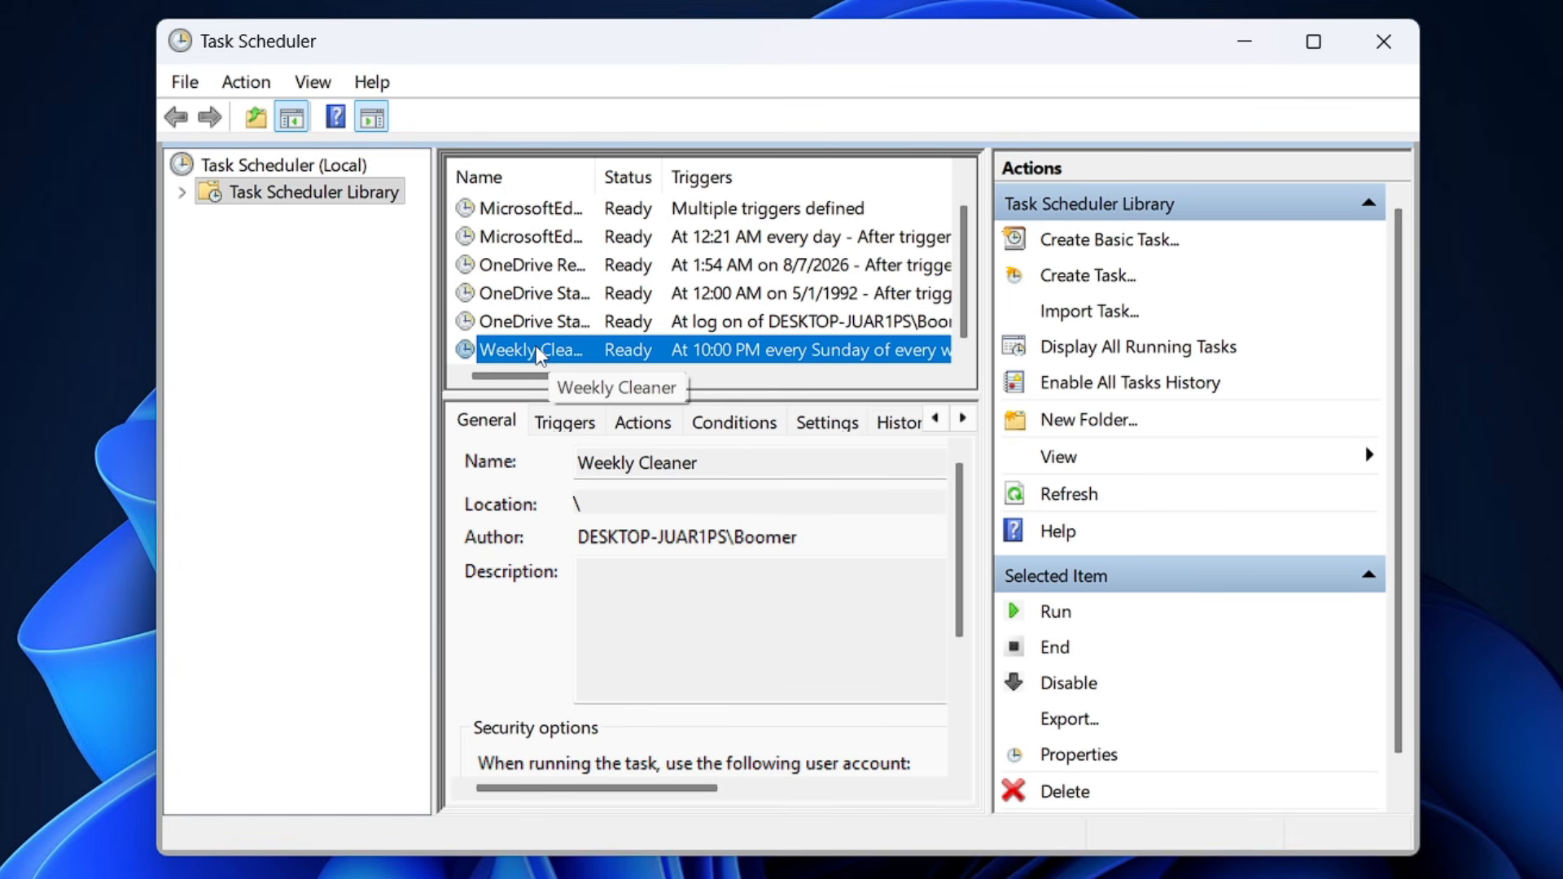
pyautogui.doubleClick(536, 350)
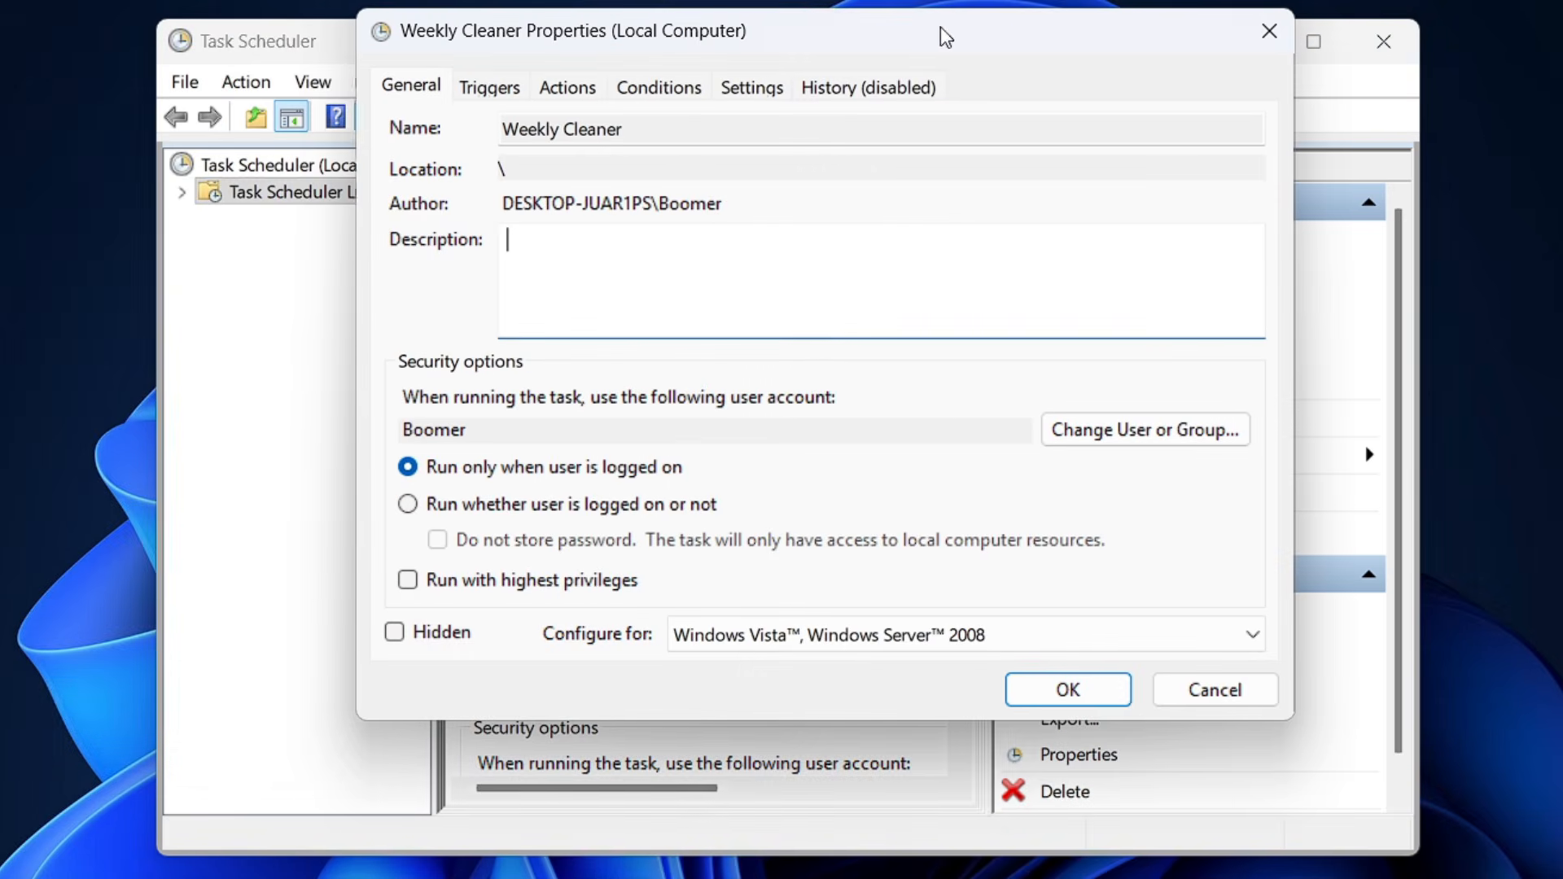
pyautogui.click(491, 87)
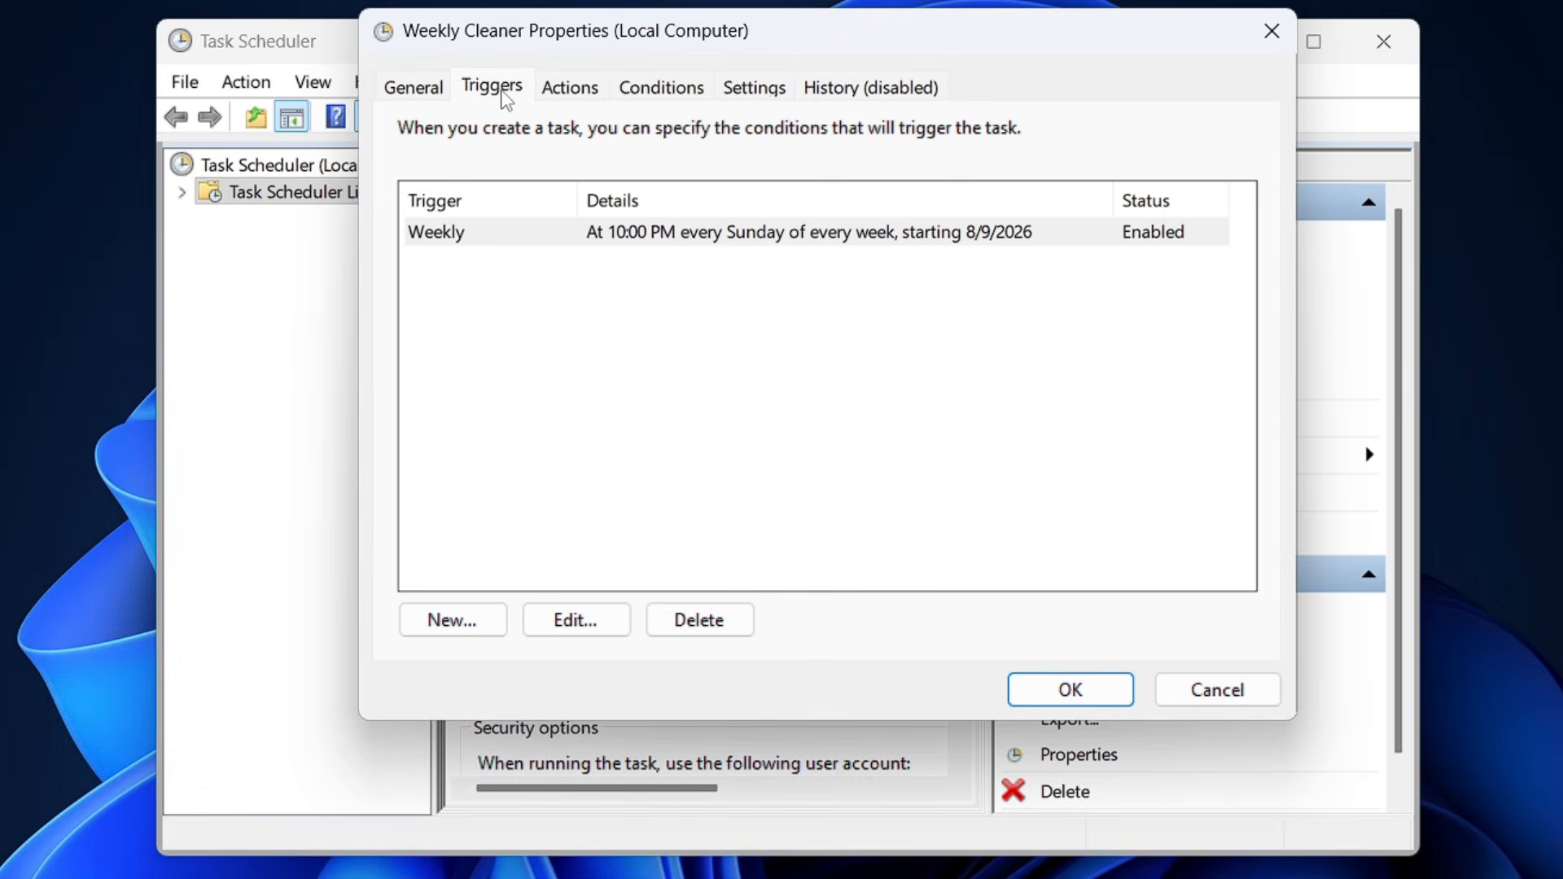
pyautogui.click(663, 241)
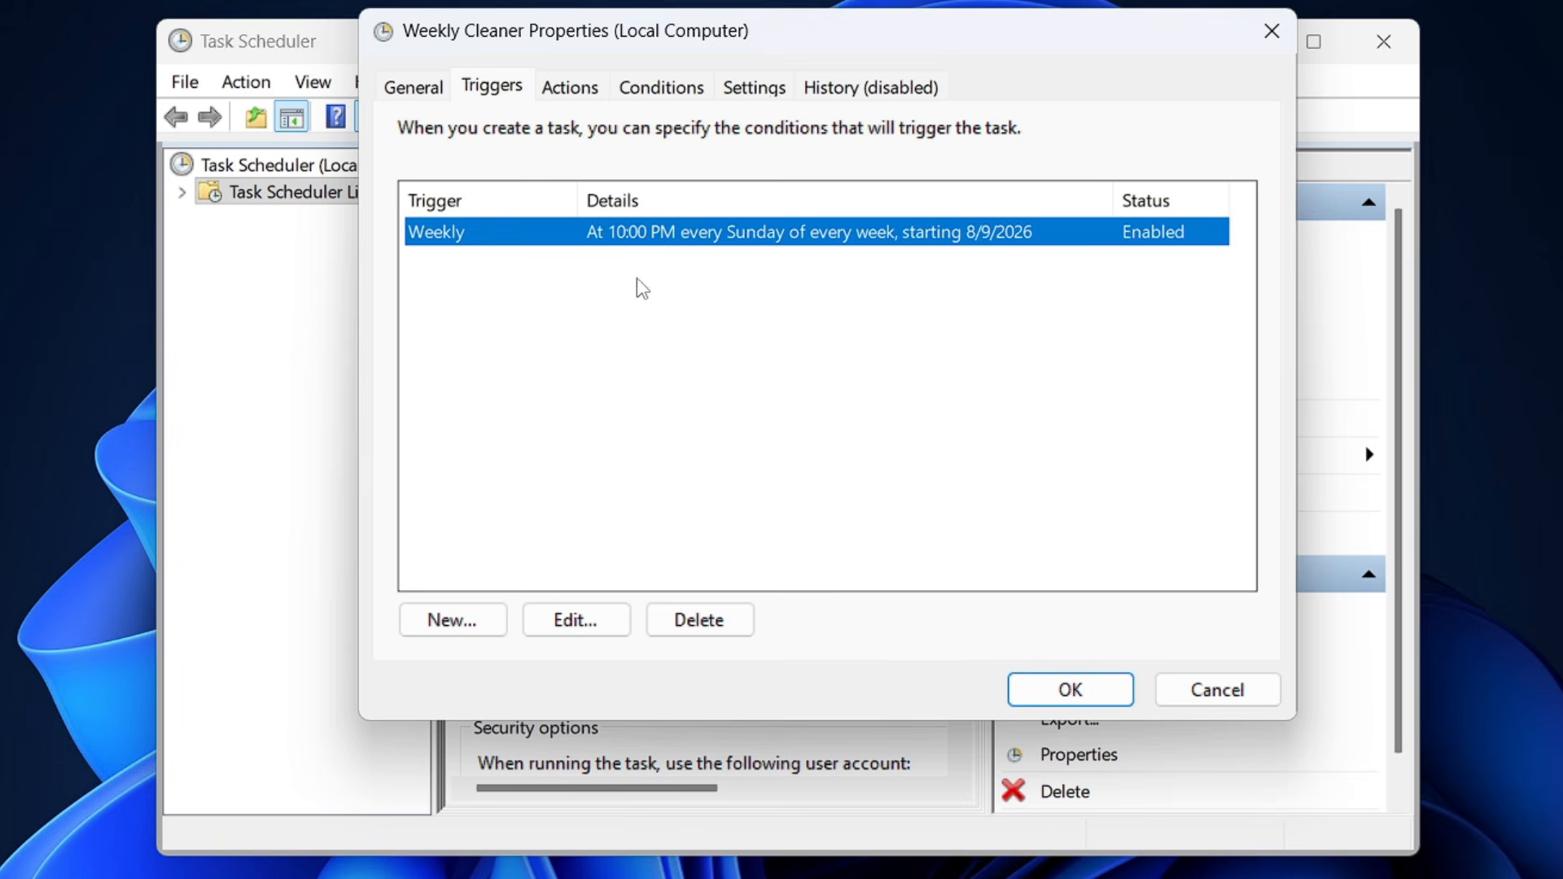
pyautogui.click(594, 639)
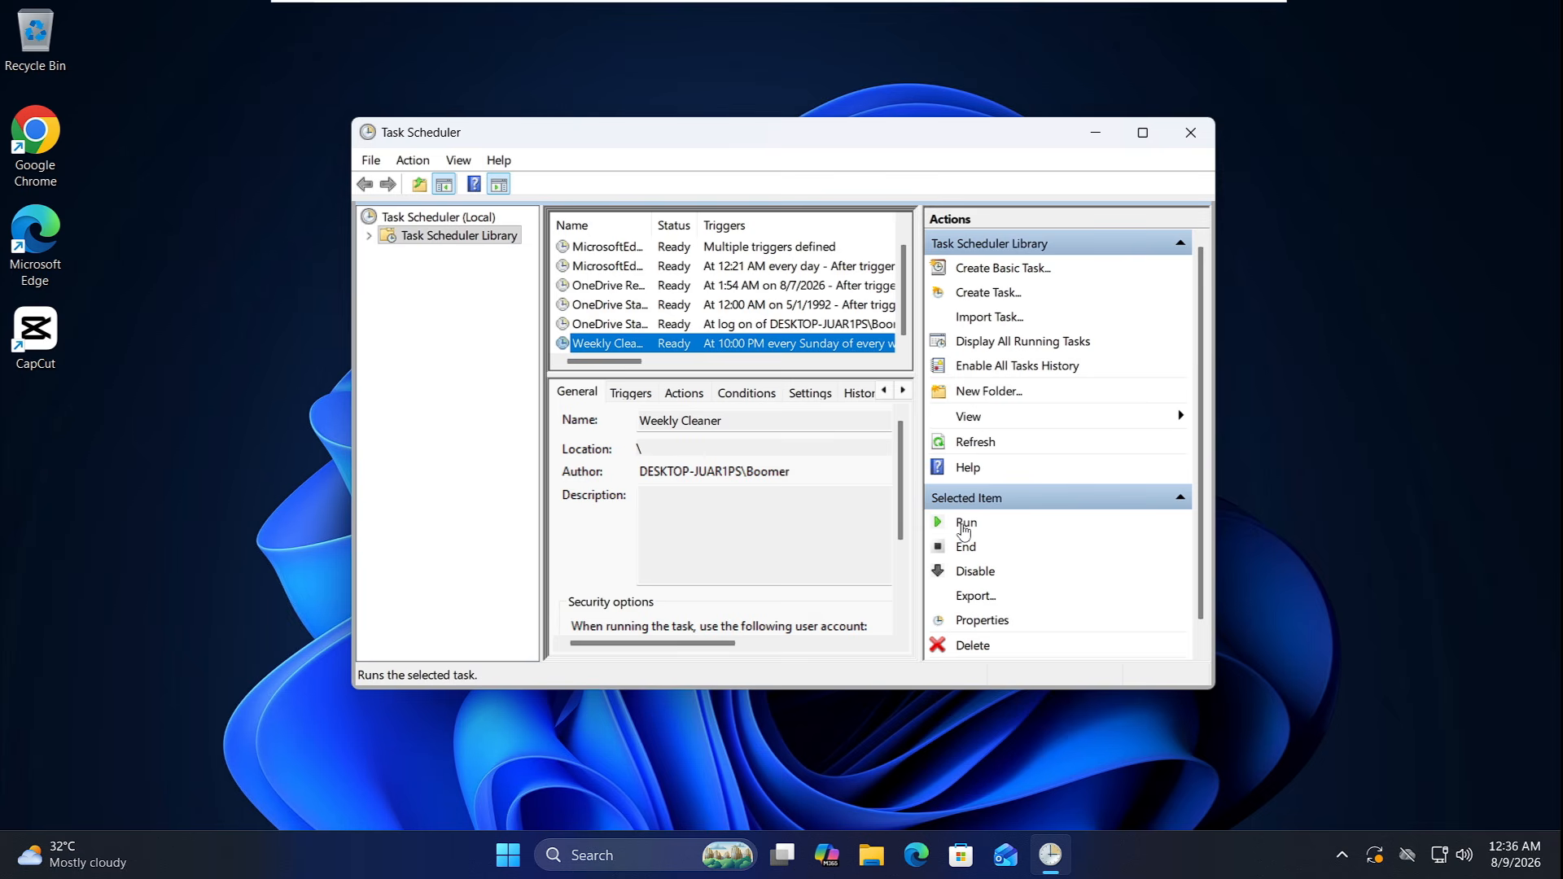
# Run the Weekly Cleaner task immediately and check the progress of its Disk Cleanup windows.
pyautogui.click(965, 530)
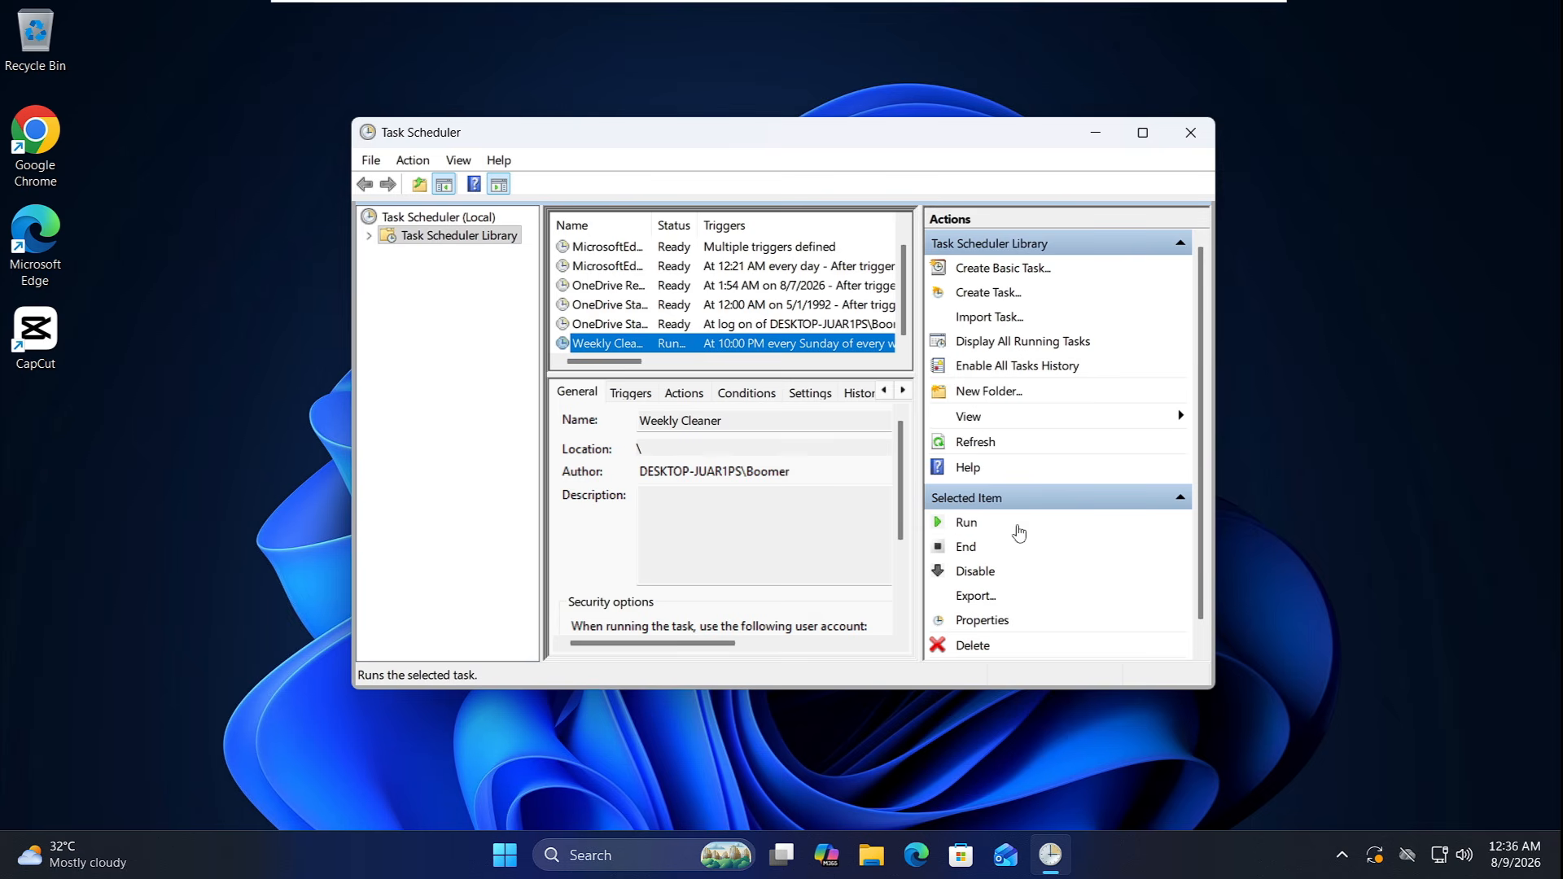
pyautogui.moveTo(1074, 855)
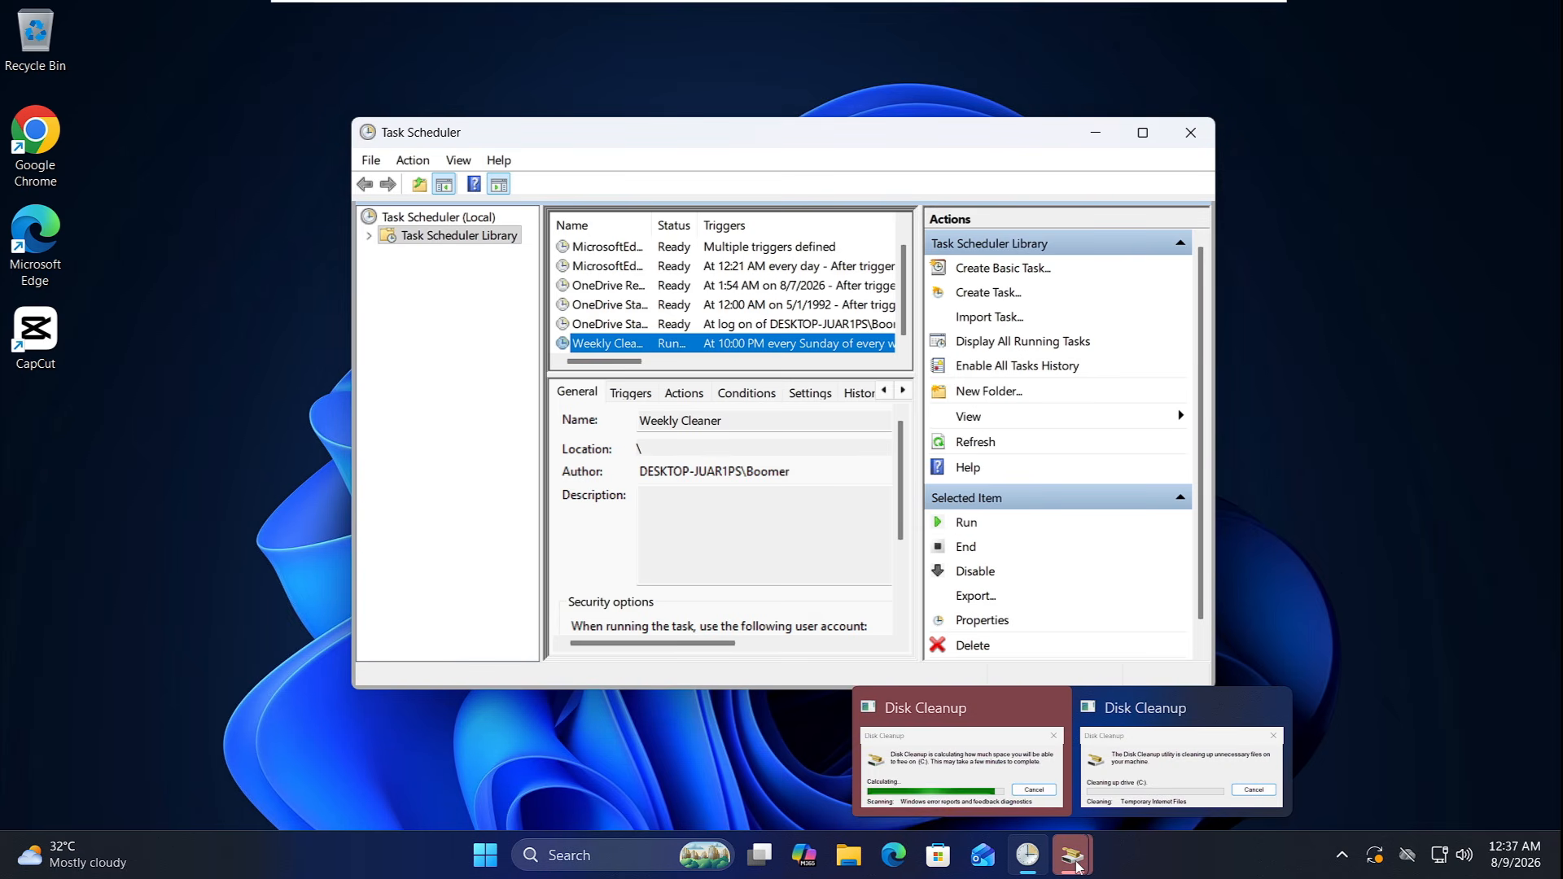
pyautogui.moveTo(1108, 806)
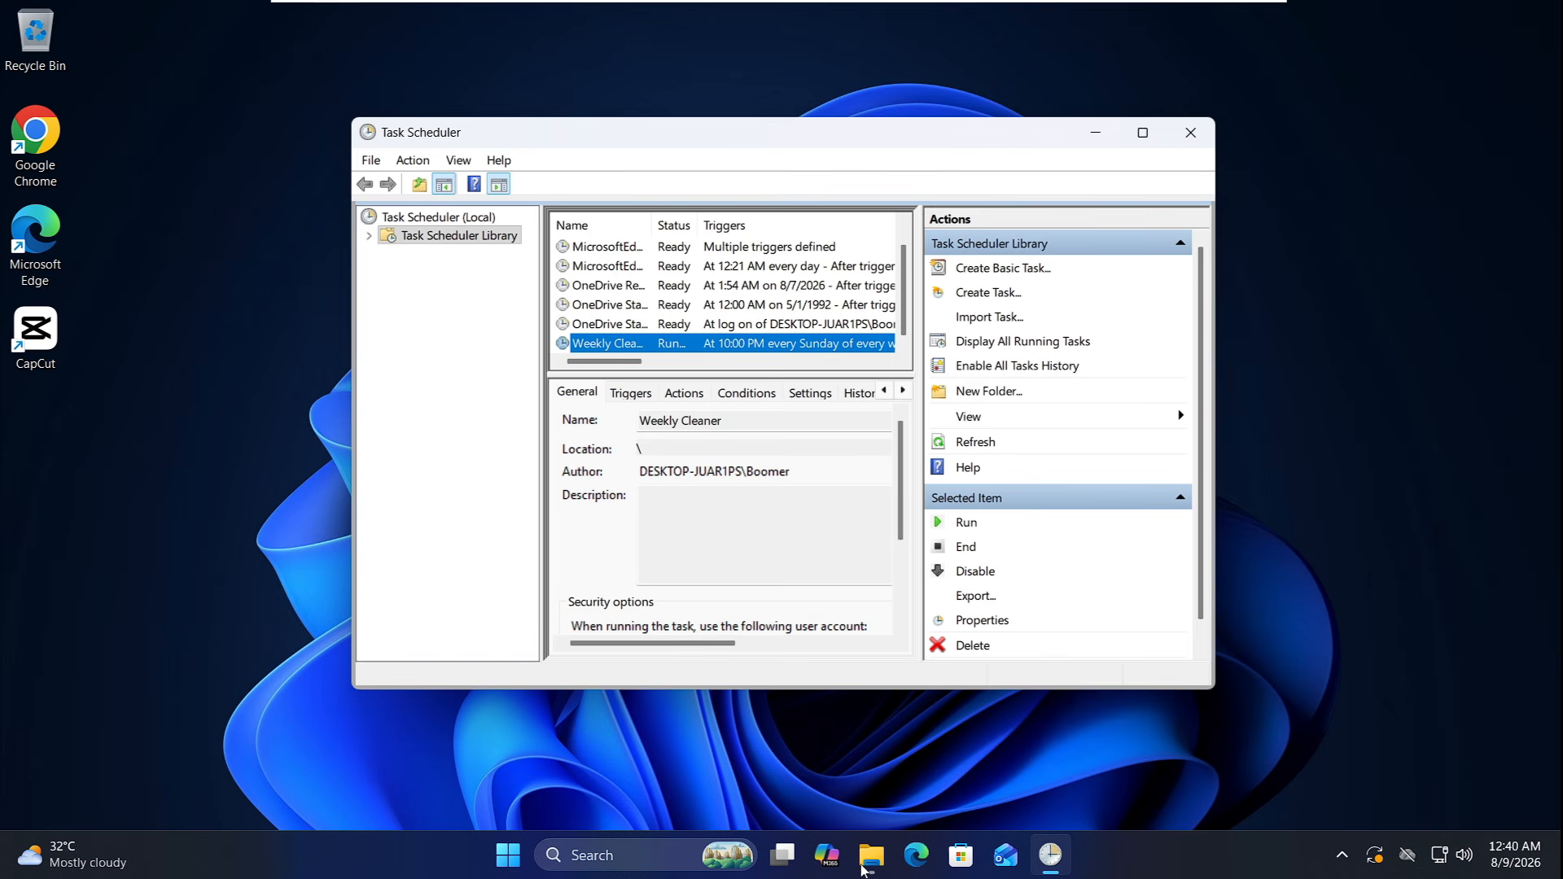
# Open File Explorer and display the contents of the Documents folder.
pyautogui.click(872, 855)
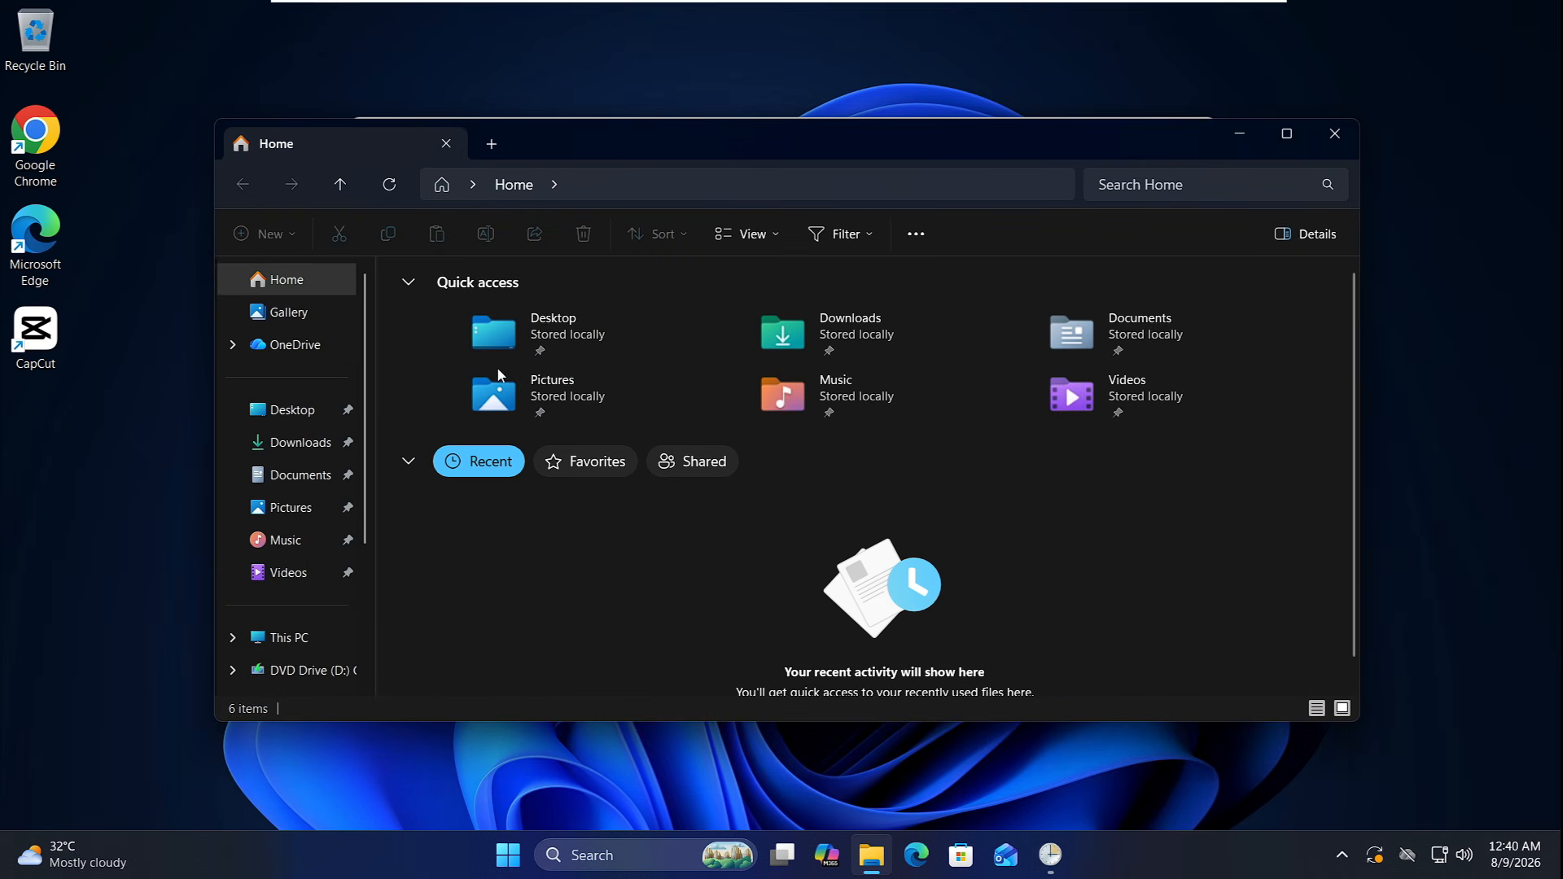
pyautogui.moveTo(617, 145); pyautogui.dragTo(600, 105)
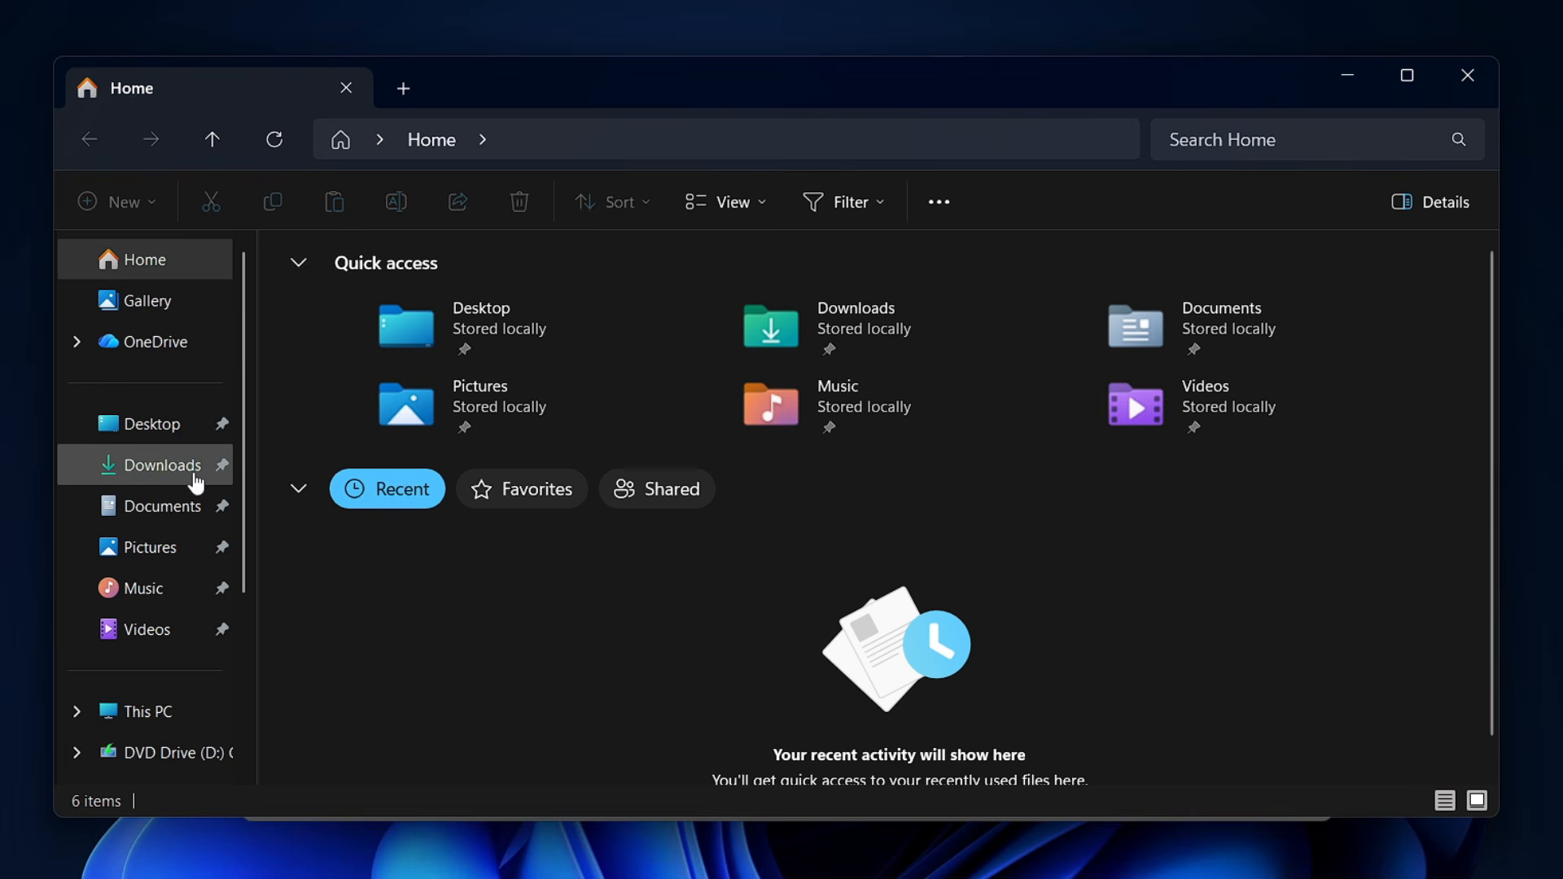
pyautogui.click(162, 527)
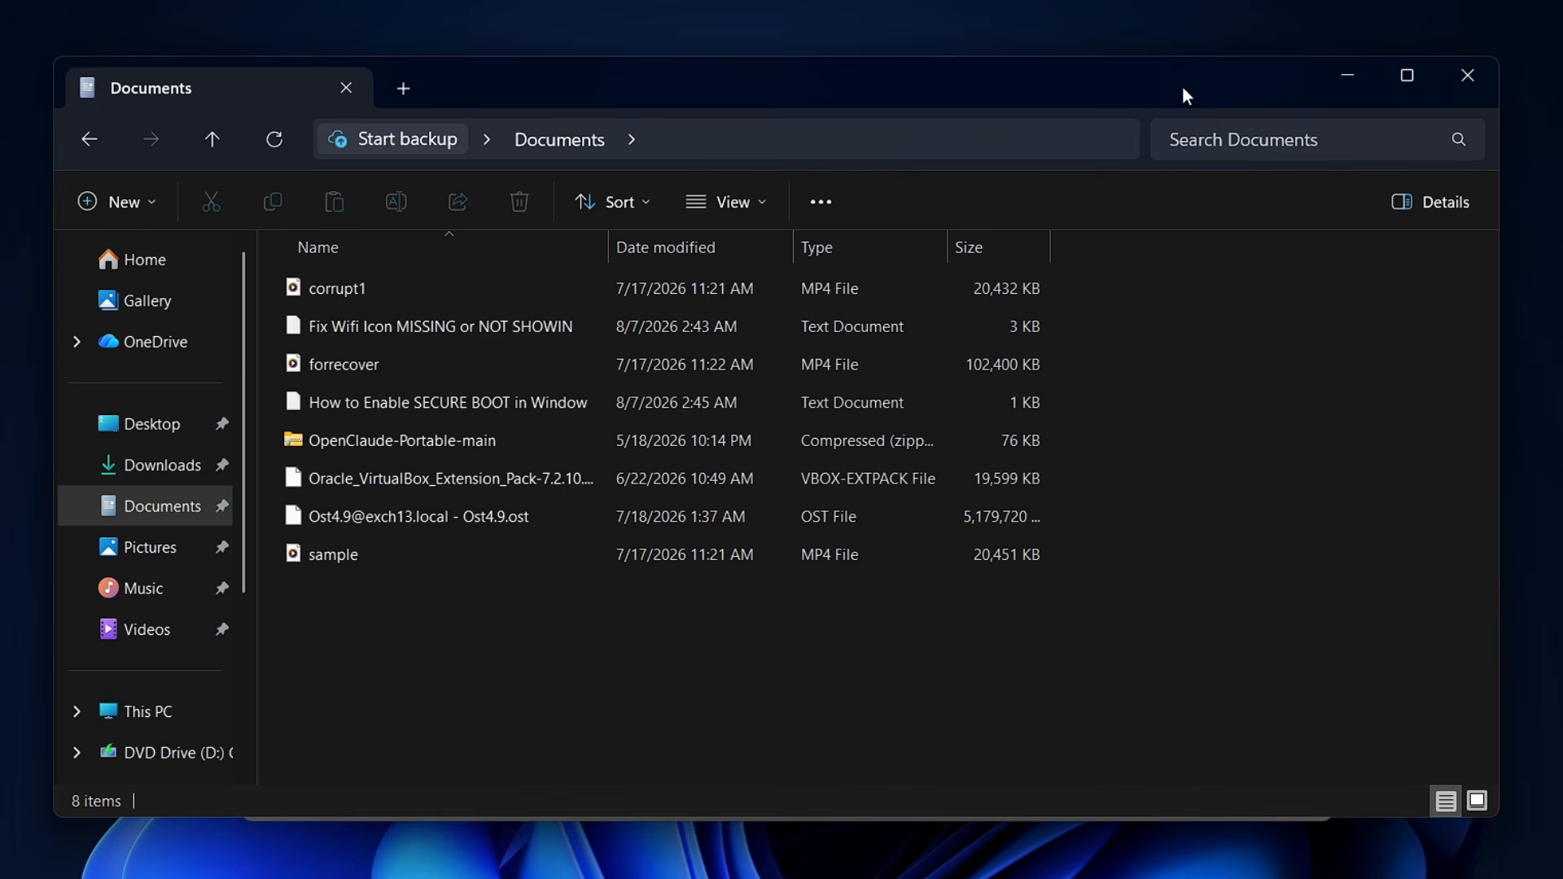
# Switch back to Task Scheduler and start a new basic task named "Auto Backup".
pyautogui.hotkey('alt', 'Tab')
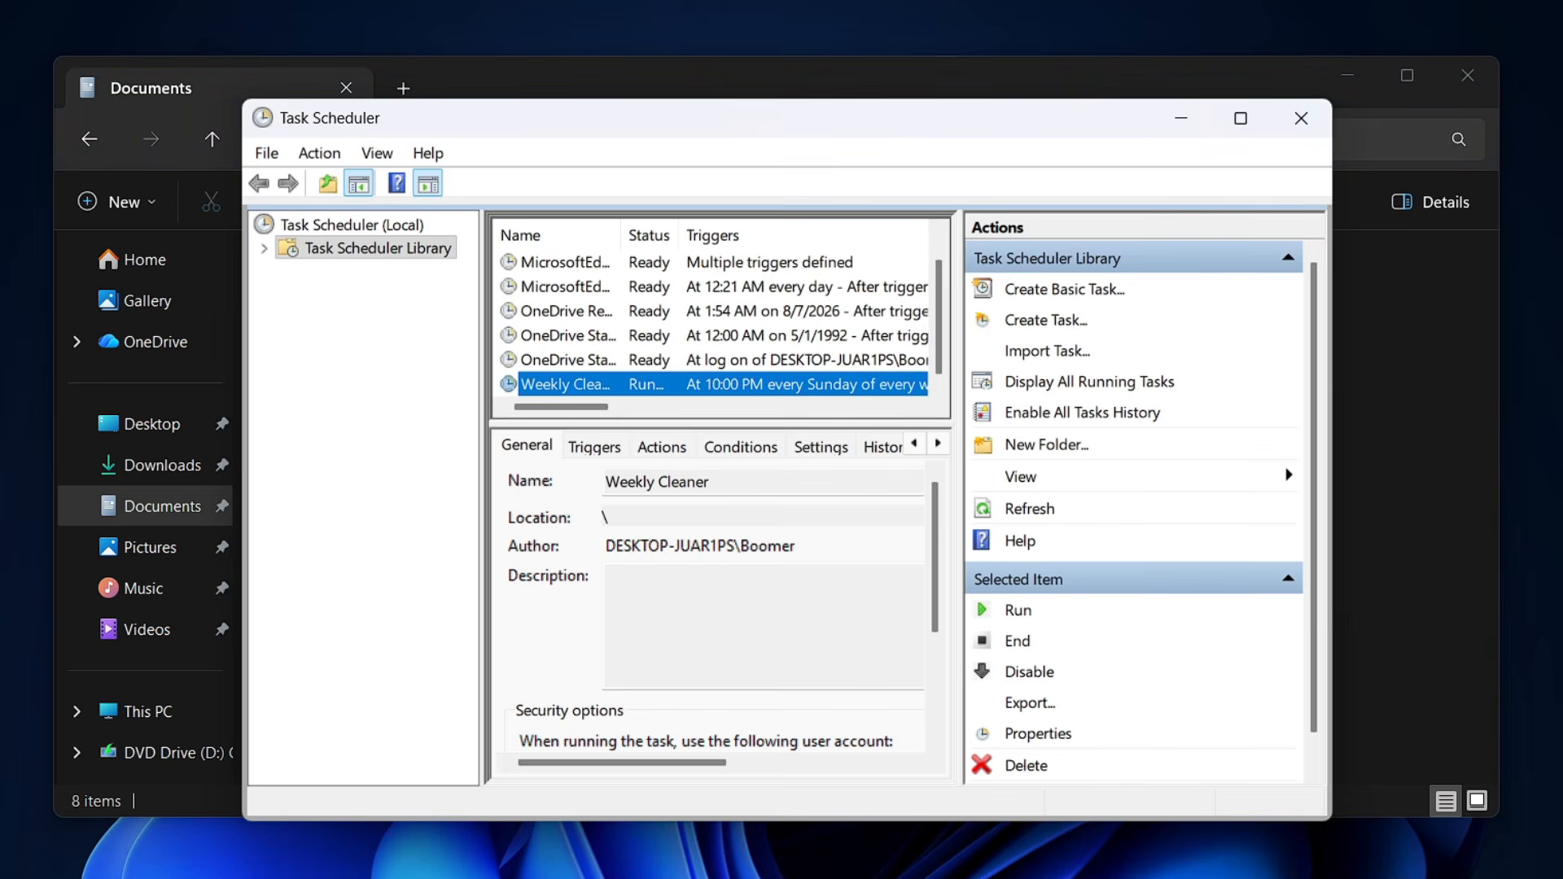
pyautogui.click(1059, 298)
pyautogui.write('Auto Backup')
pyautogui.press('BackSpace')
pyautogui.press('BackSpace')
pyautogui.press('BackSpace')
pyautogui.write('kup')
pyautogui.click(1079, 761)
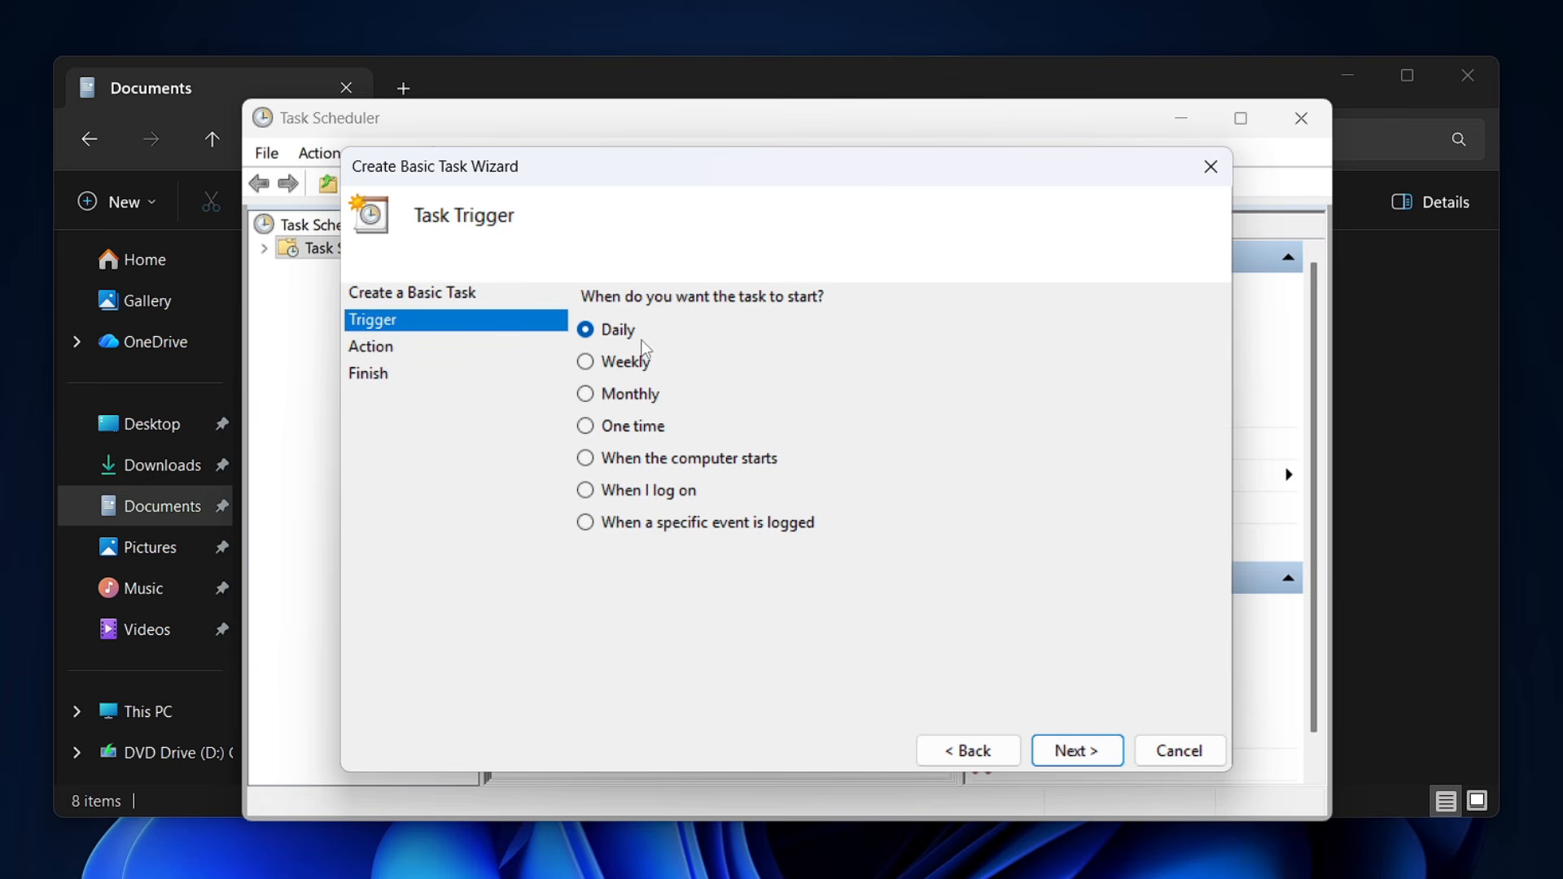
# Give the backup task a daily trigger recurring every 1 day and proceed to its action.
pyautogui.click(1075, 751)
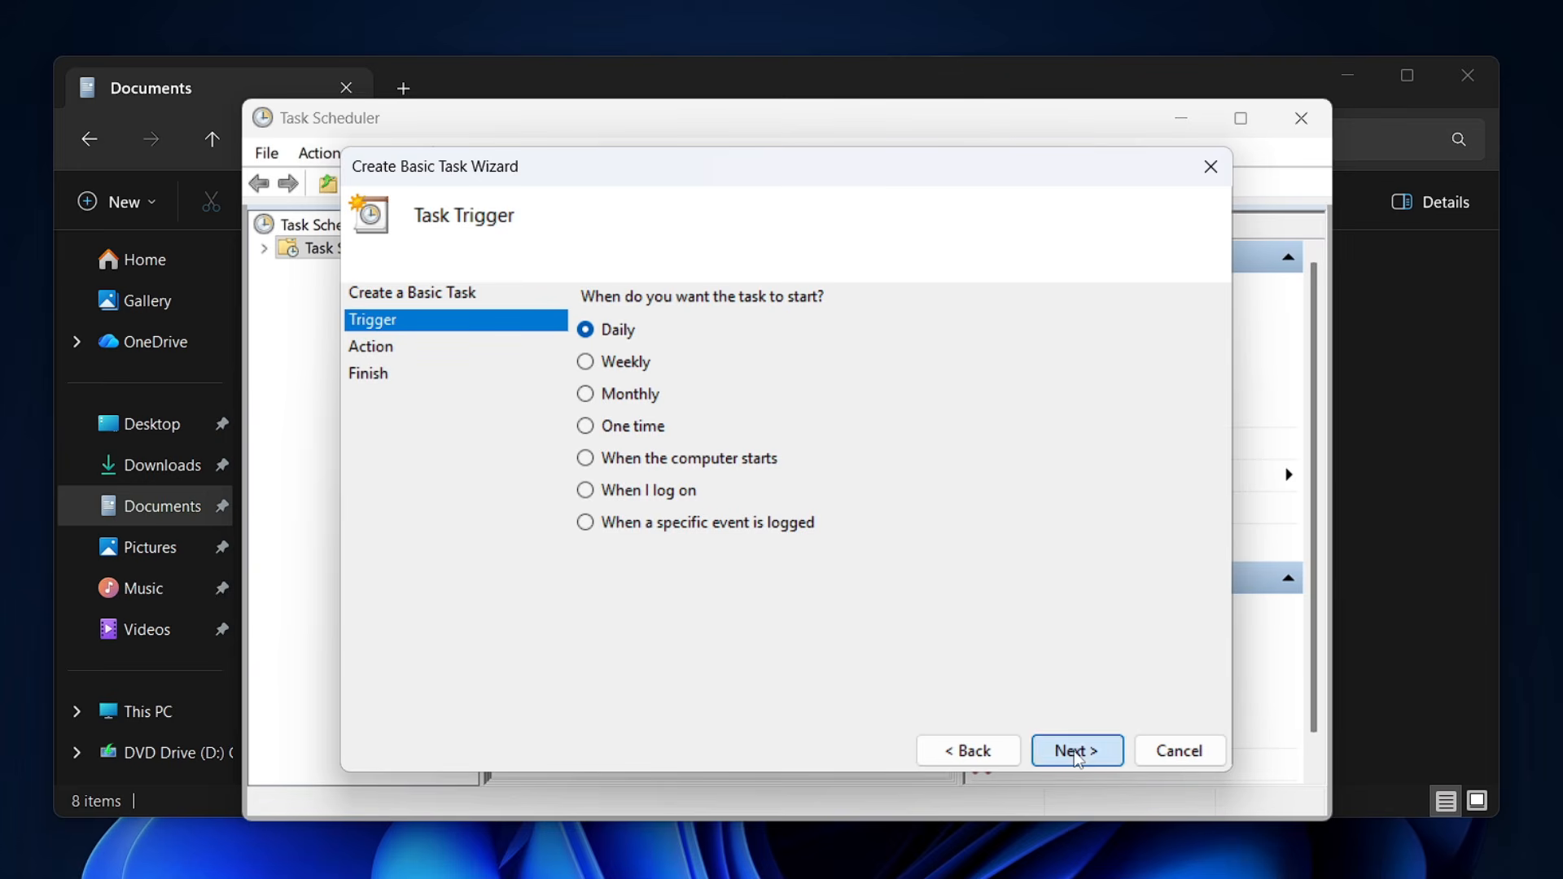
pyautogui.click(779, 309)
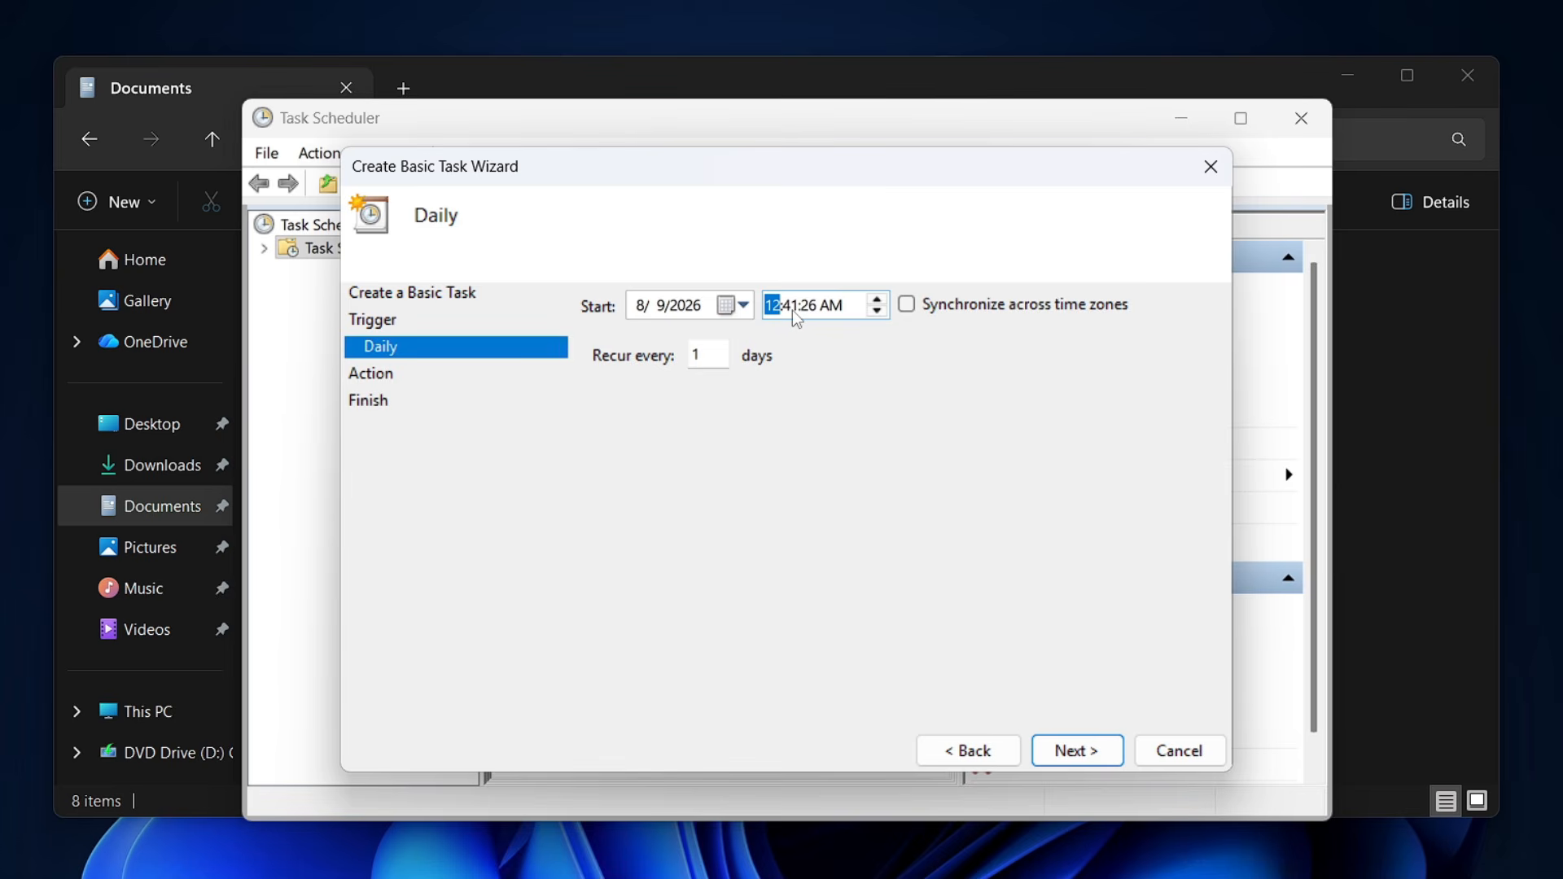
pyautogui.click(1073, 751)
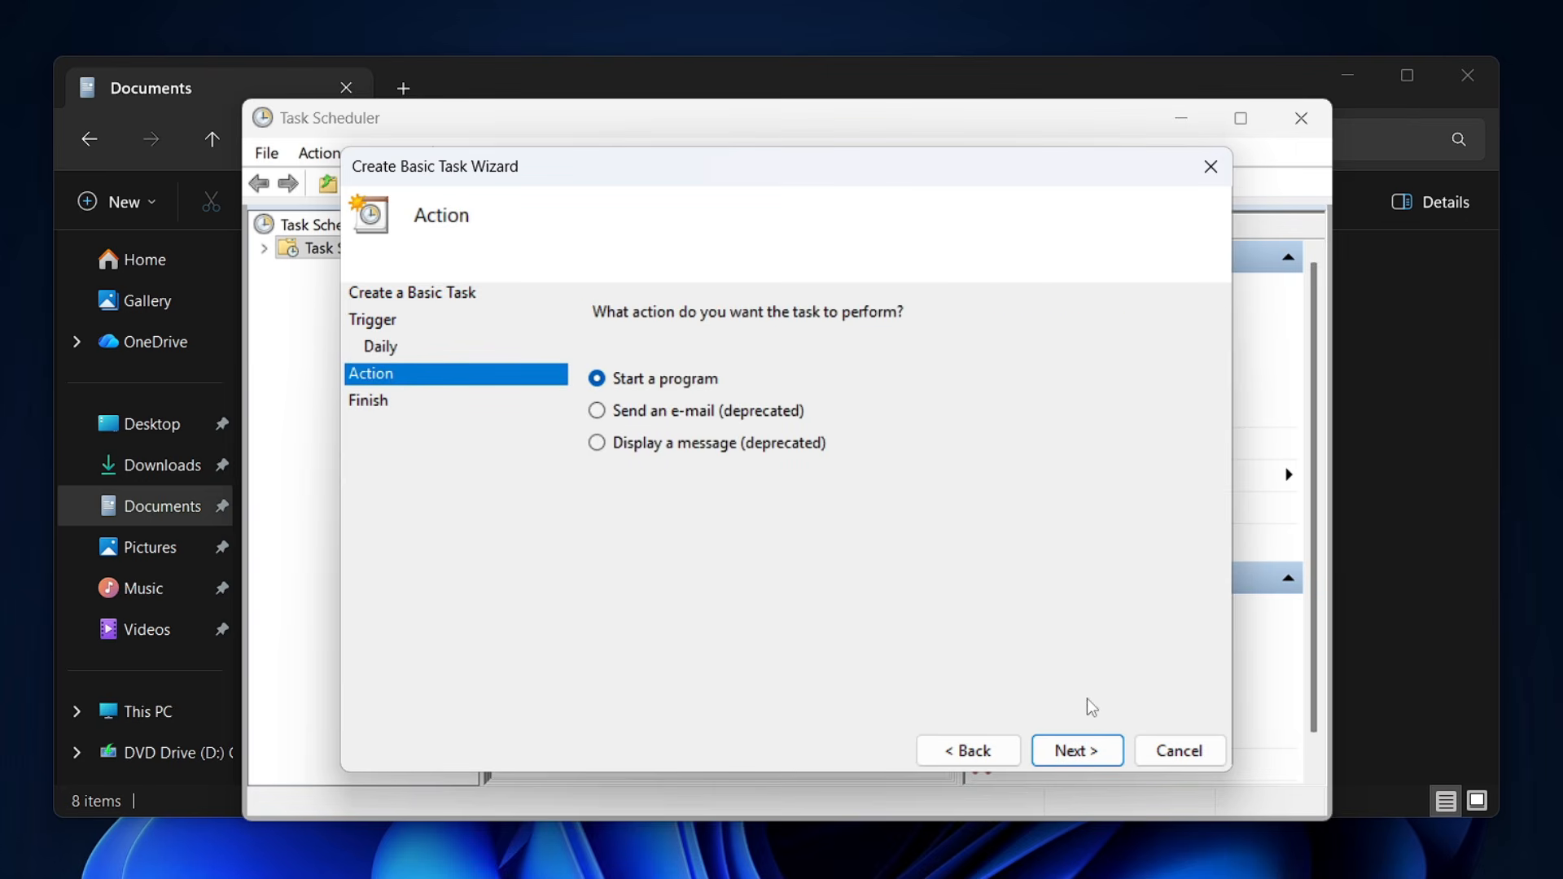
# Keep starting a program as the task's action and set the program to robocopy.exe.
pyautogui.click(1077, 752)
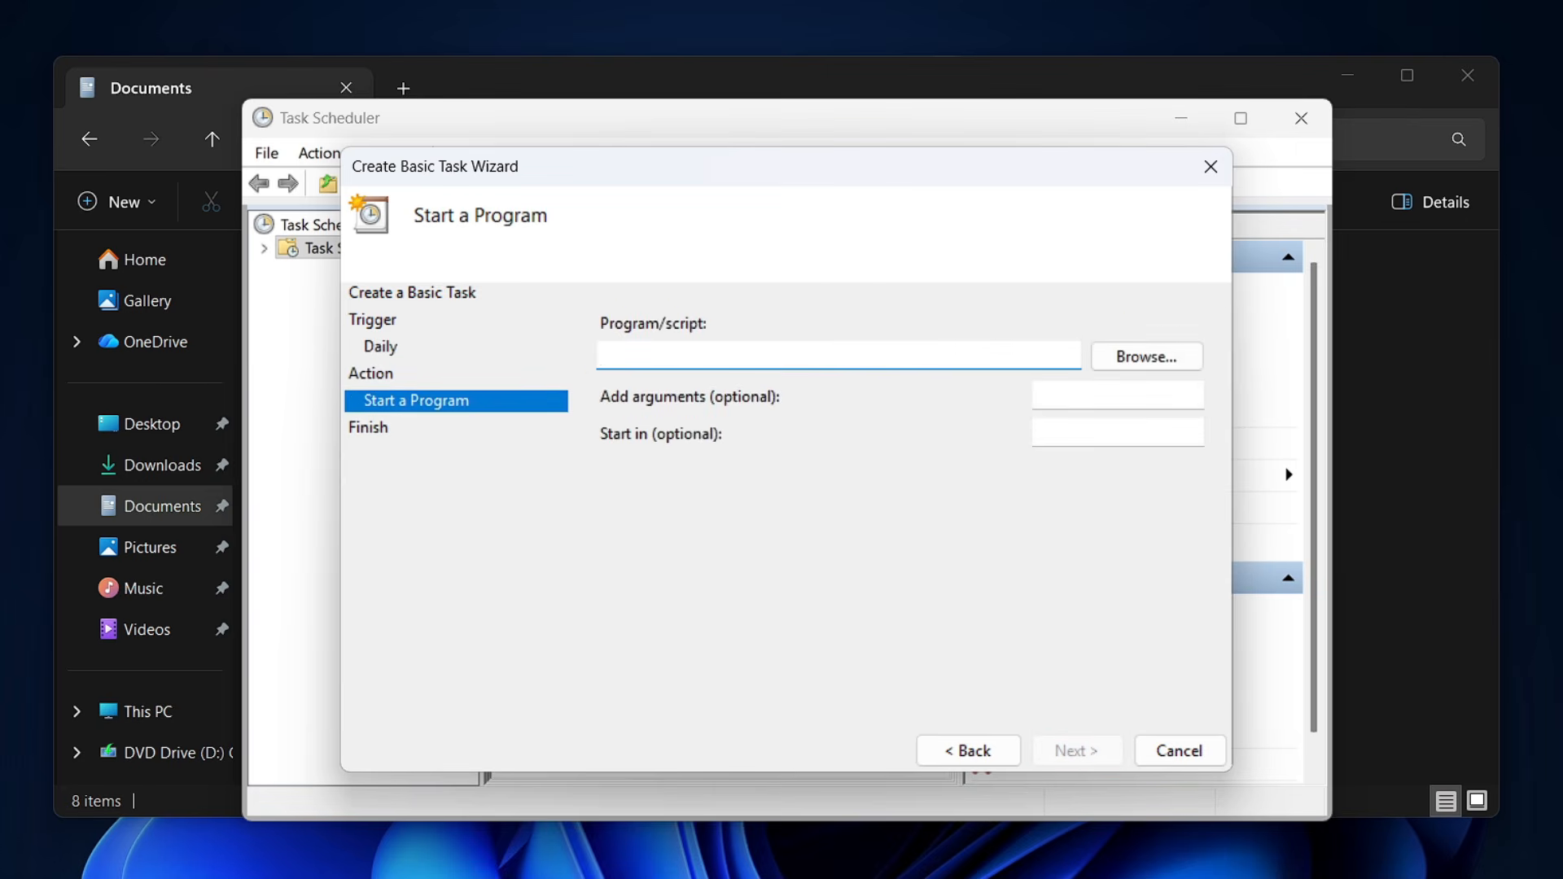
pyautogui.write('robocopy.exe')
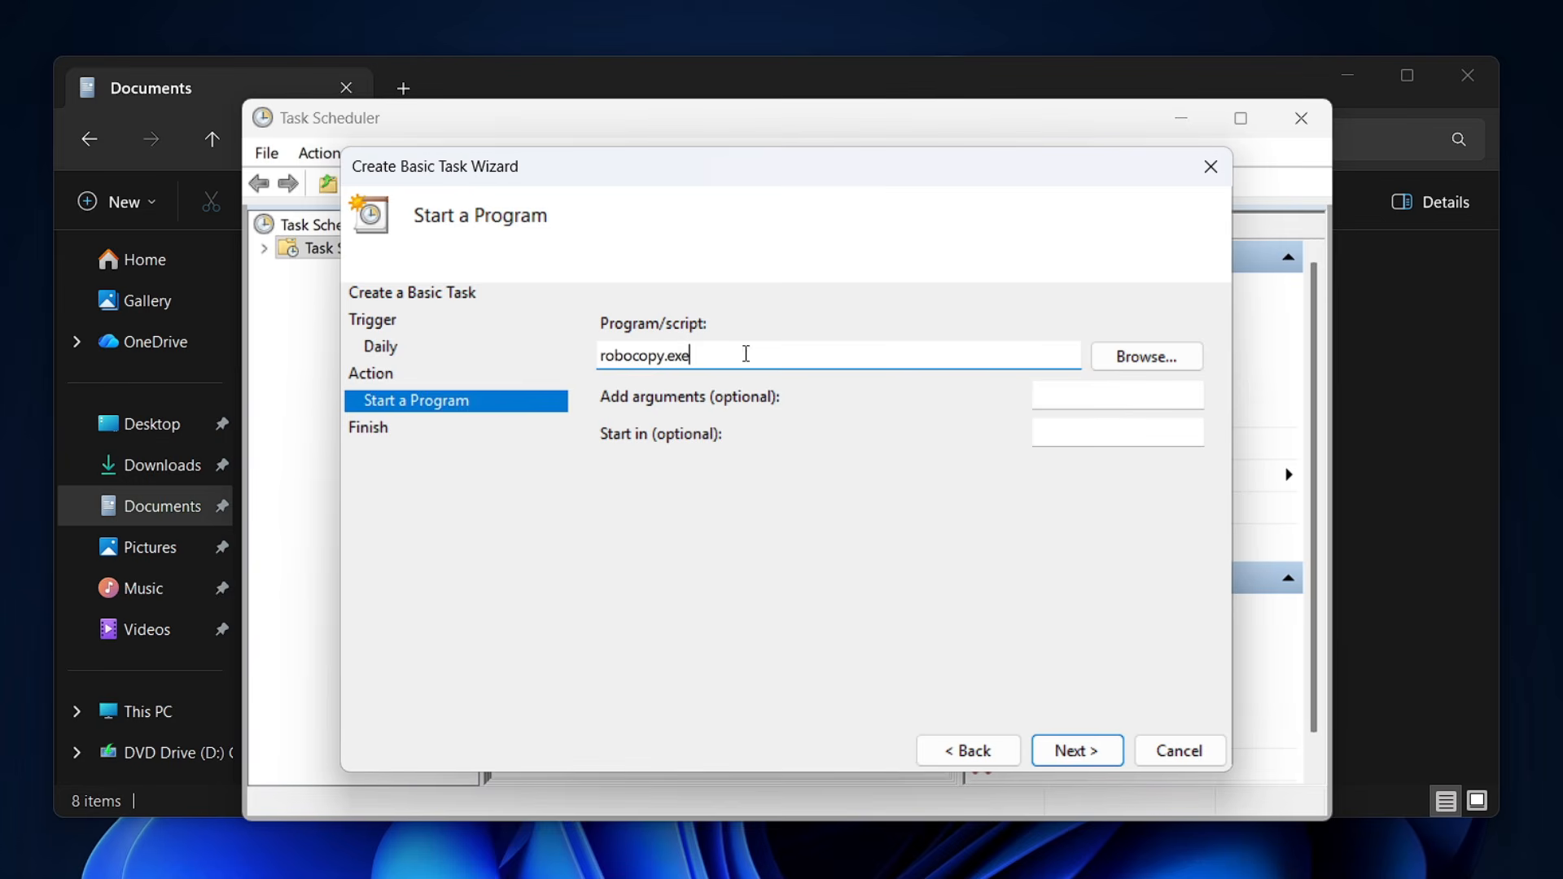
pyautogui.click(1099, 396)
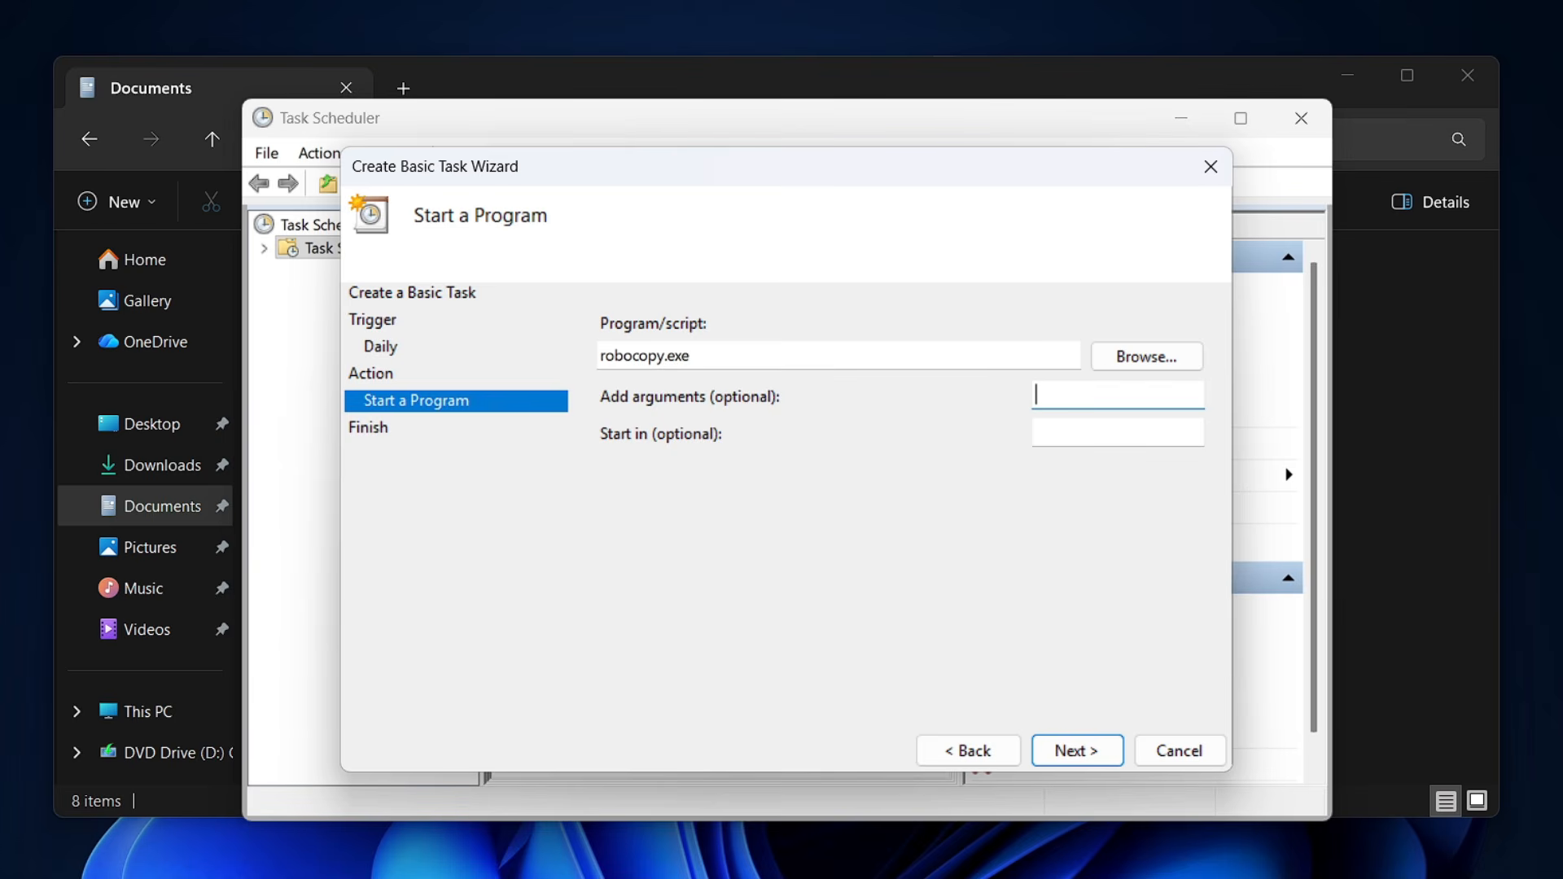
# Copy the path of the Documents folder from File Explorer and paste it into the robocopy arguments in Task Scheduler.
pyautogui.click(458, 76)
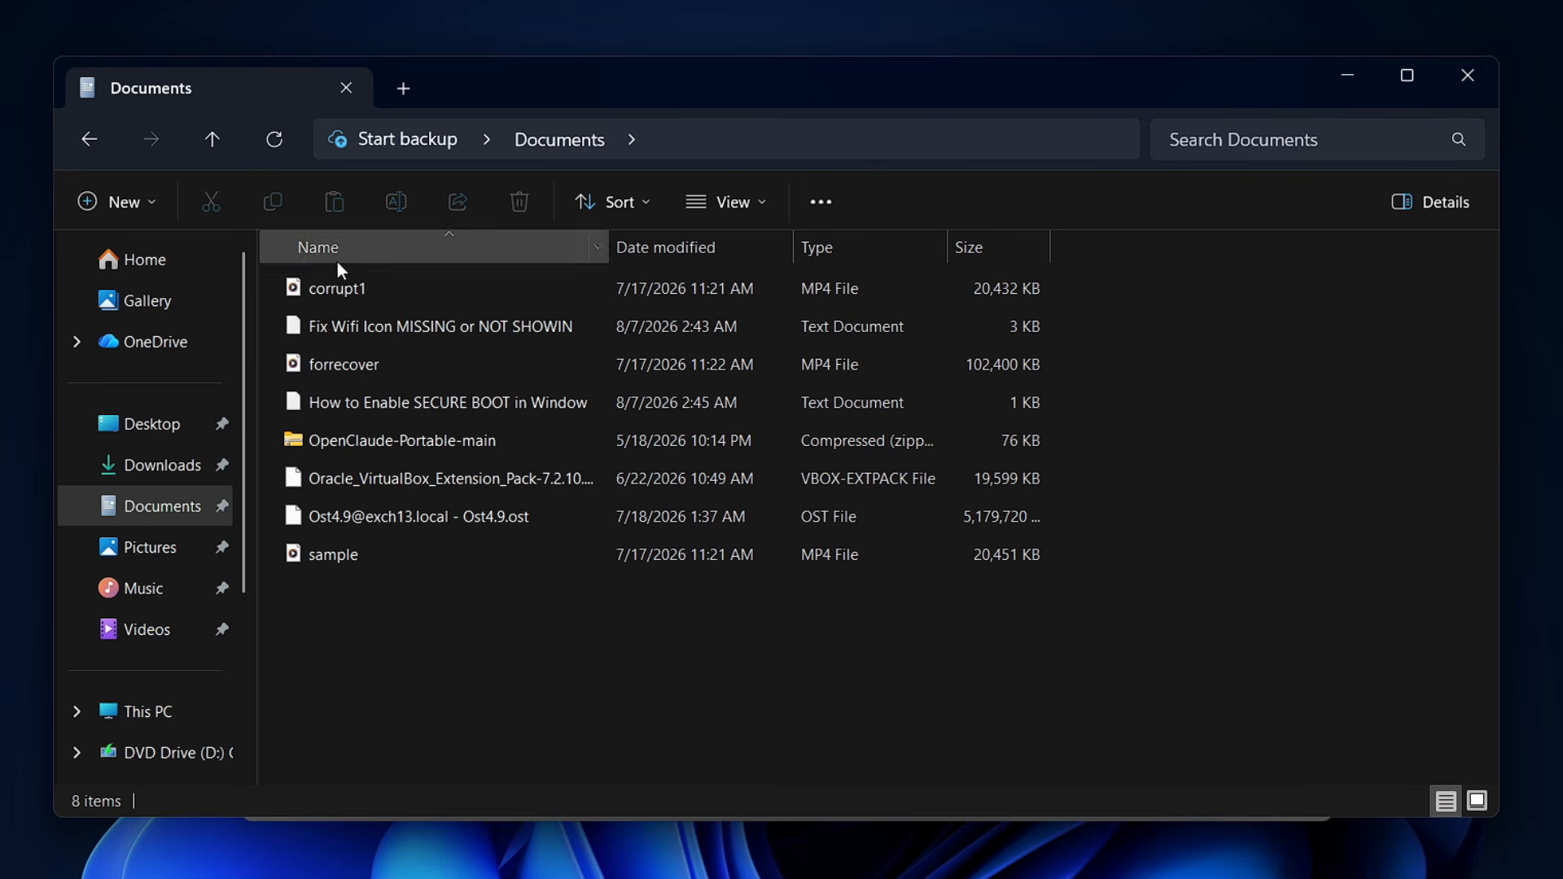
pyautogui.click(151, 512)
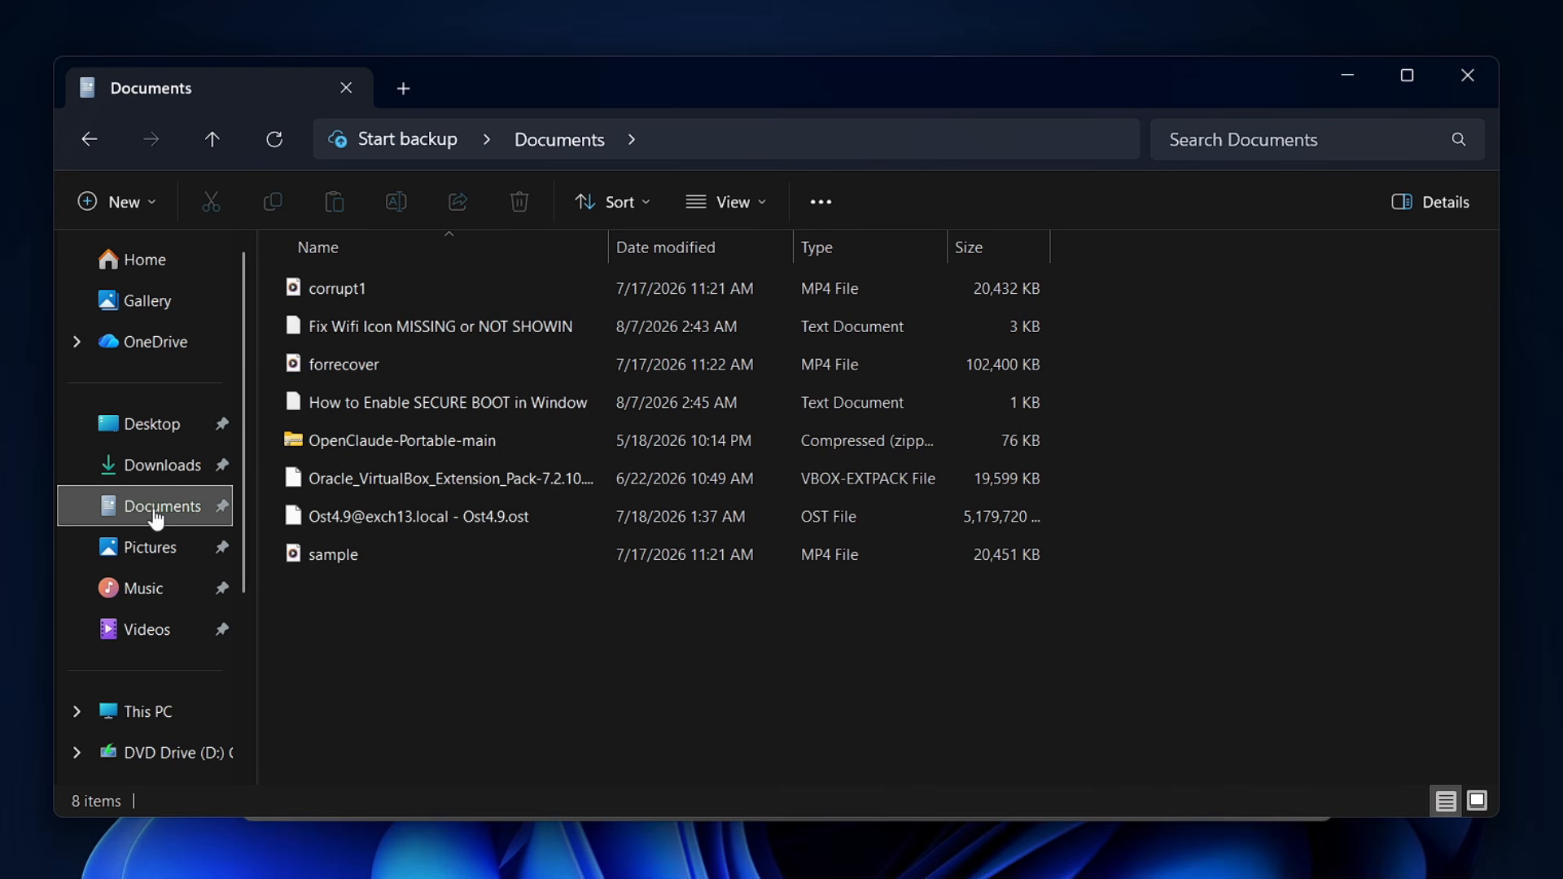
pyautogui.rightClick(156, 518)
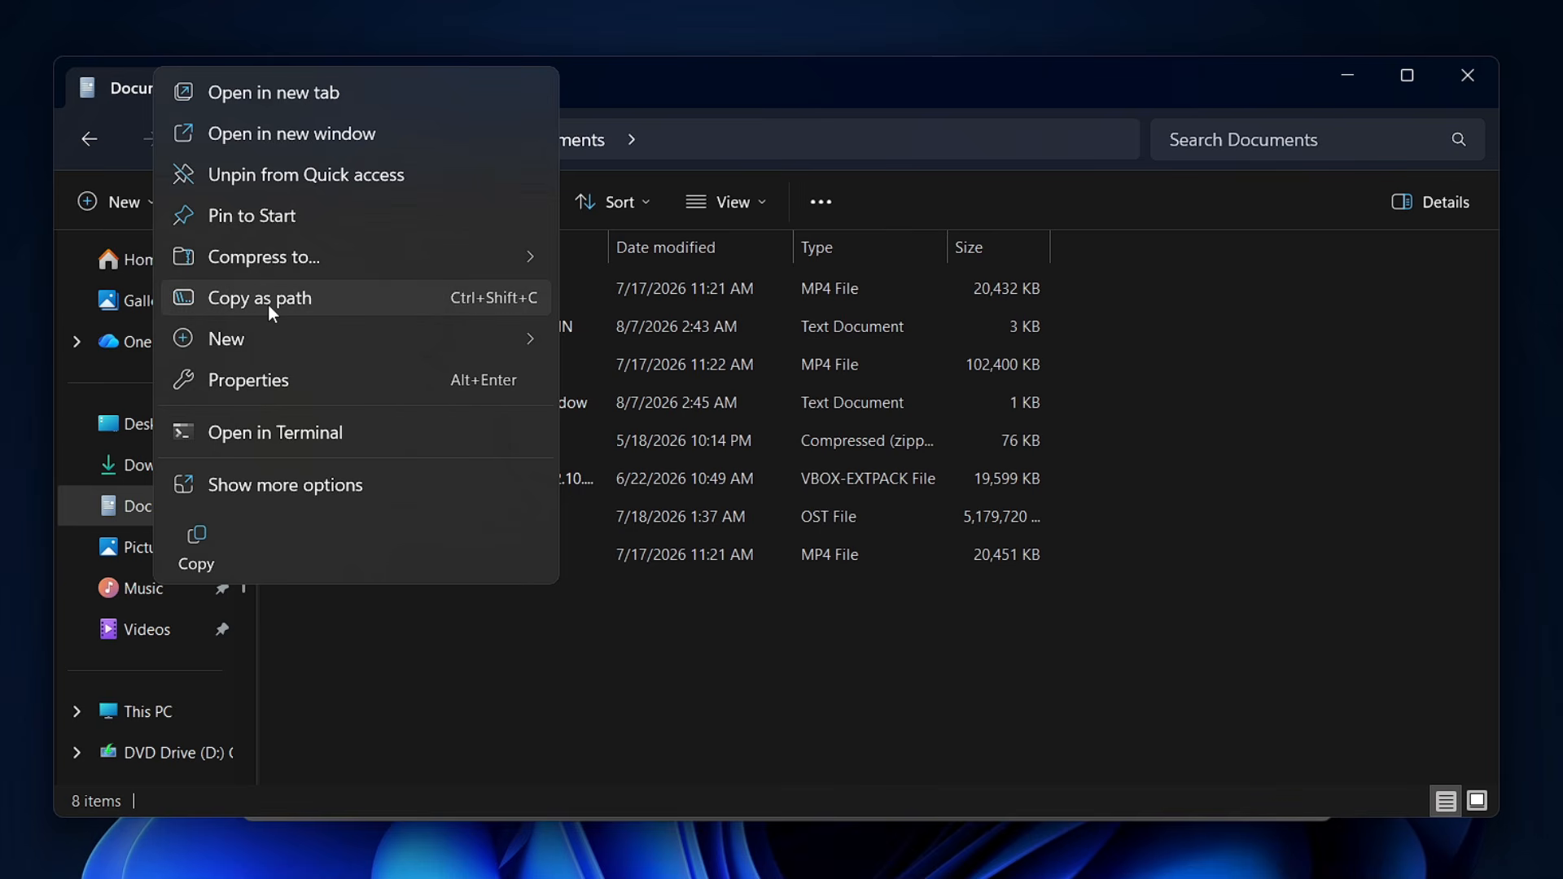
pyautogui.click(272, 312)
pyautogui.click(1095, 873)
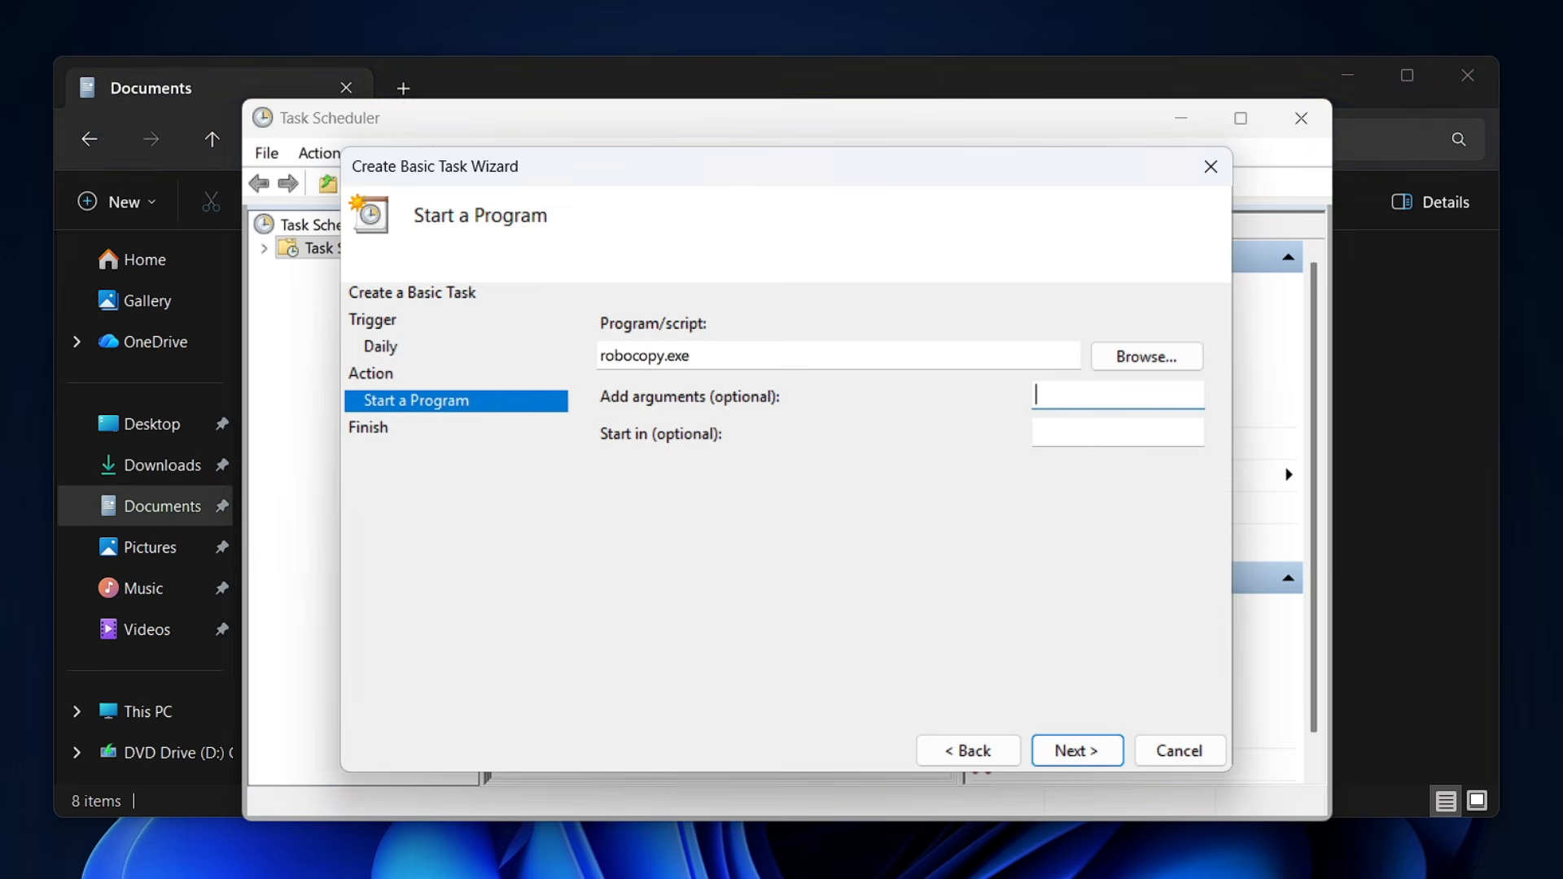
pyautogui.rightClick(1053, 398)
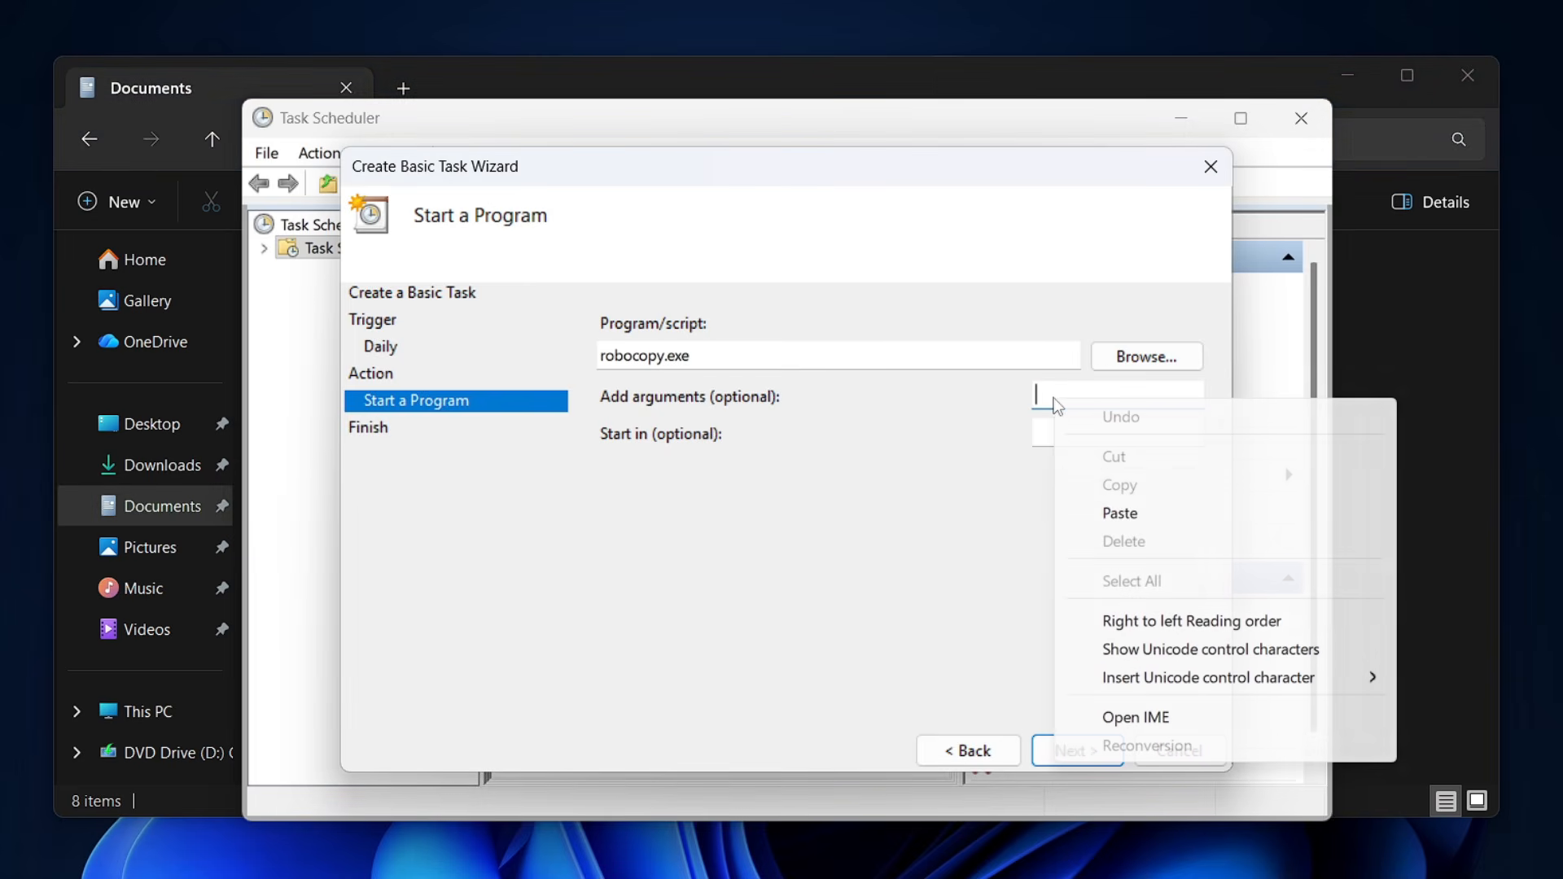
pyautogui.click(1109, 513)
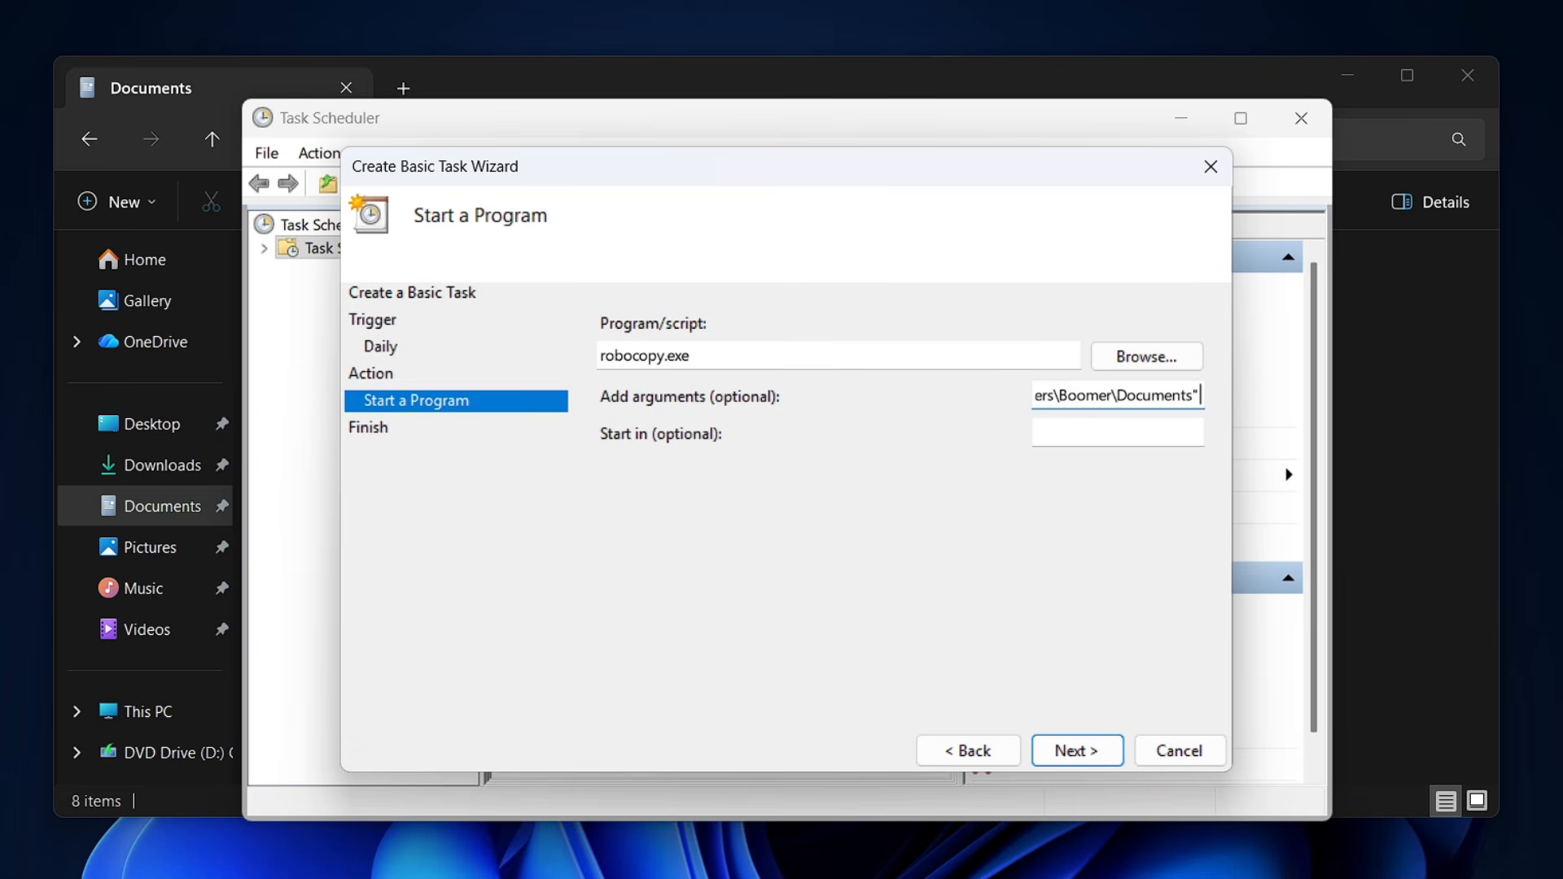
# Return to File Explorer and create a folder named "PC Backup" on USB Drive (G:).
pyautogui.click(1440, 451)
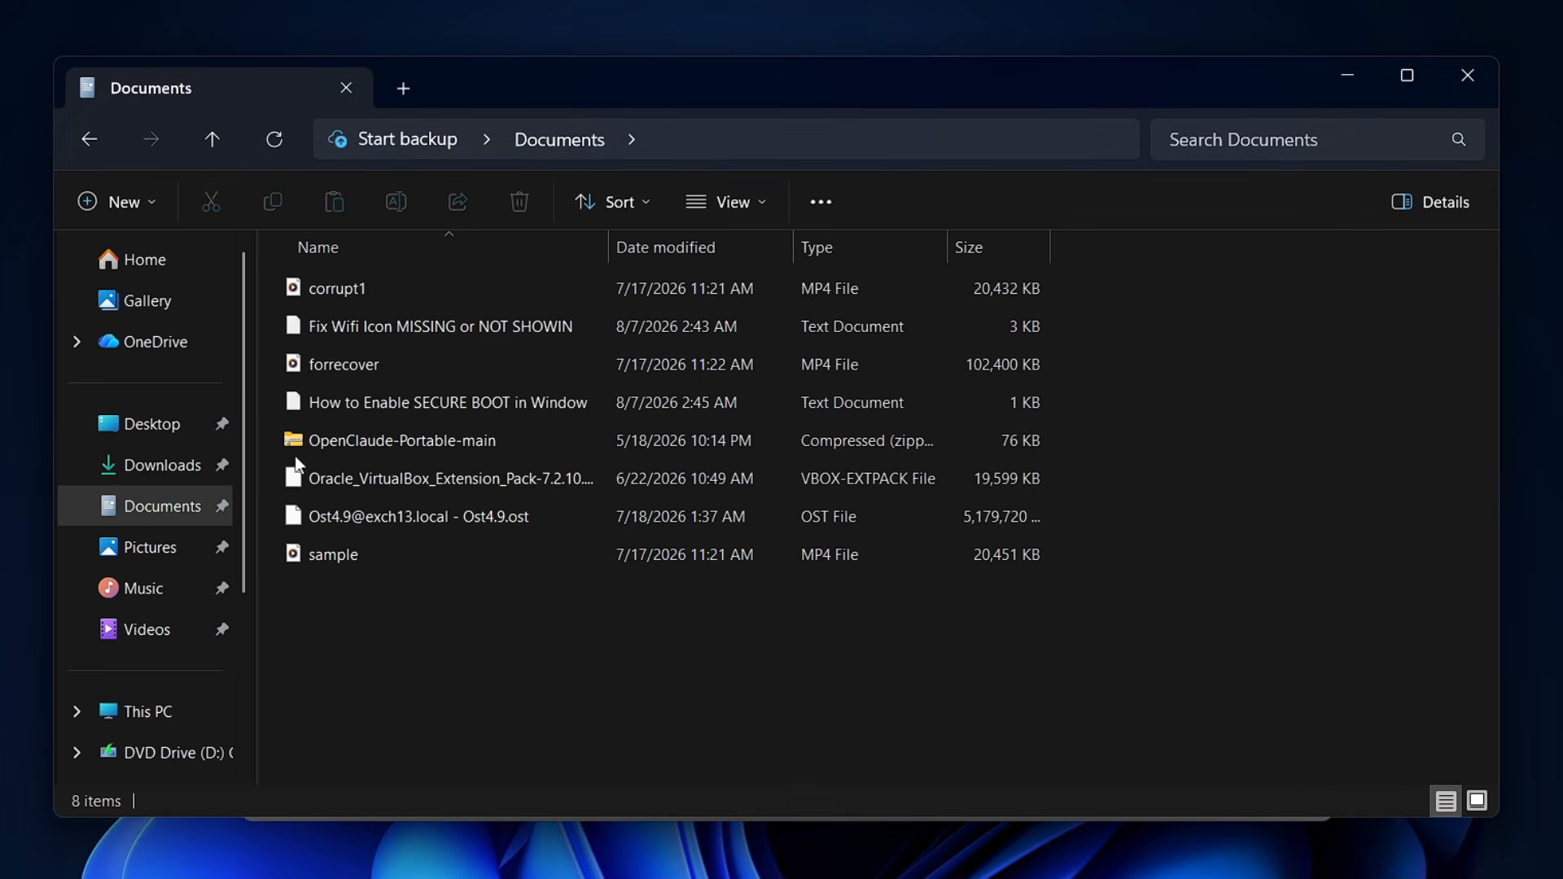
pyautogui.click(163, 711)
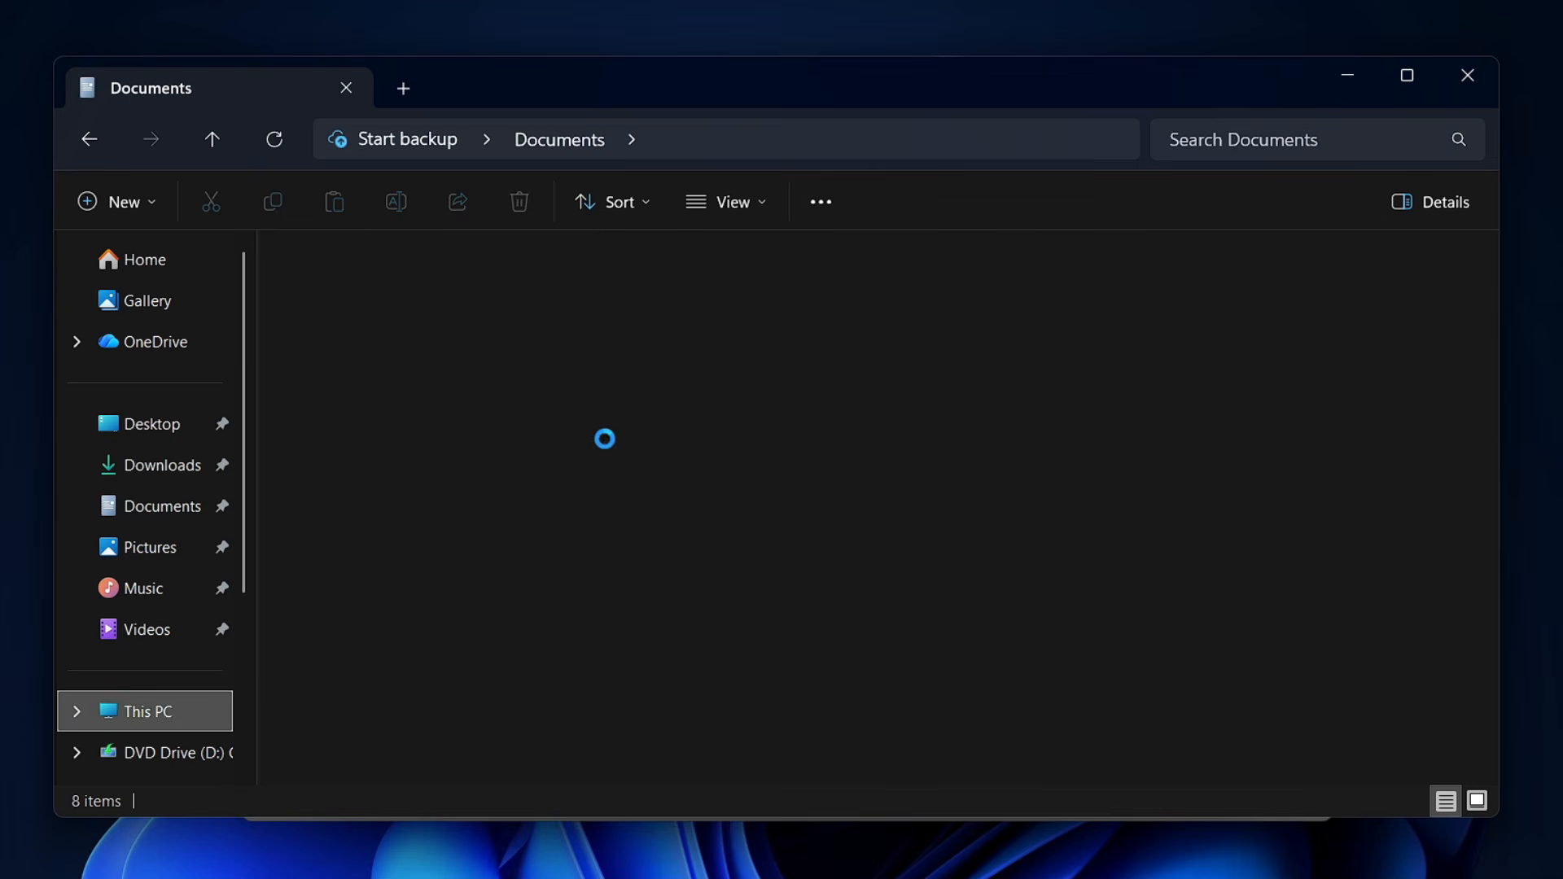
pyautogui.click(785, 401)
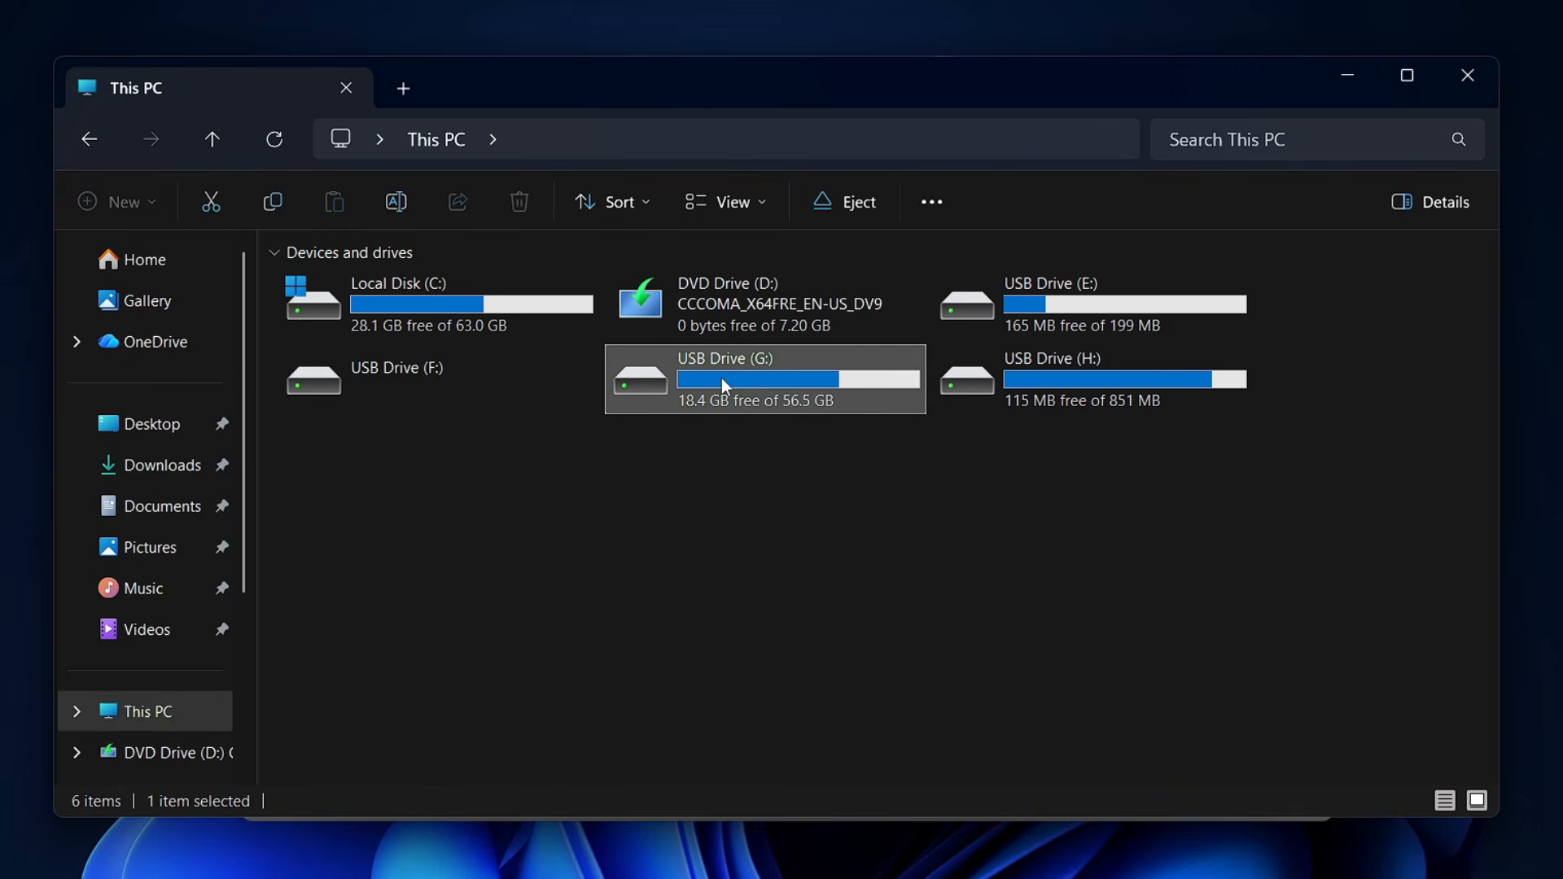
pyautogui.moveTo(721, 378)
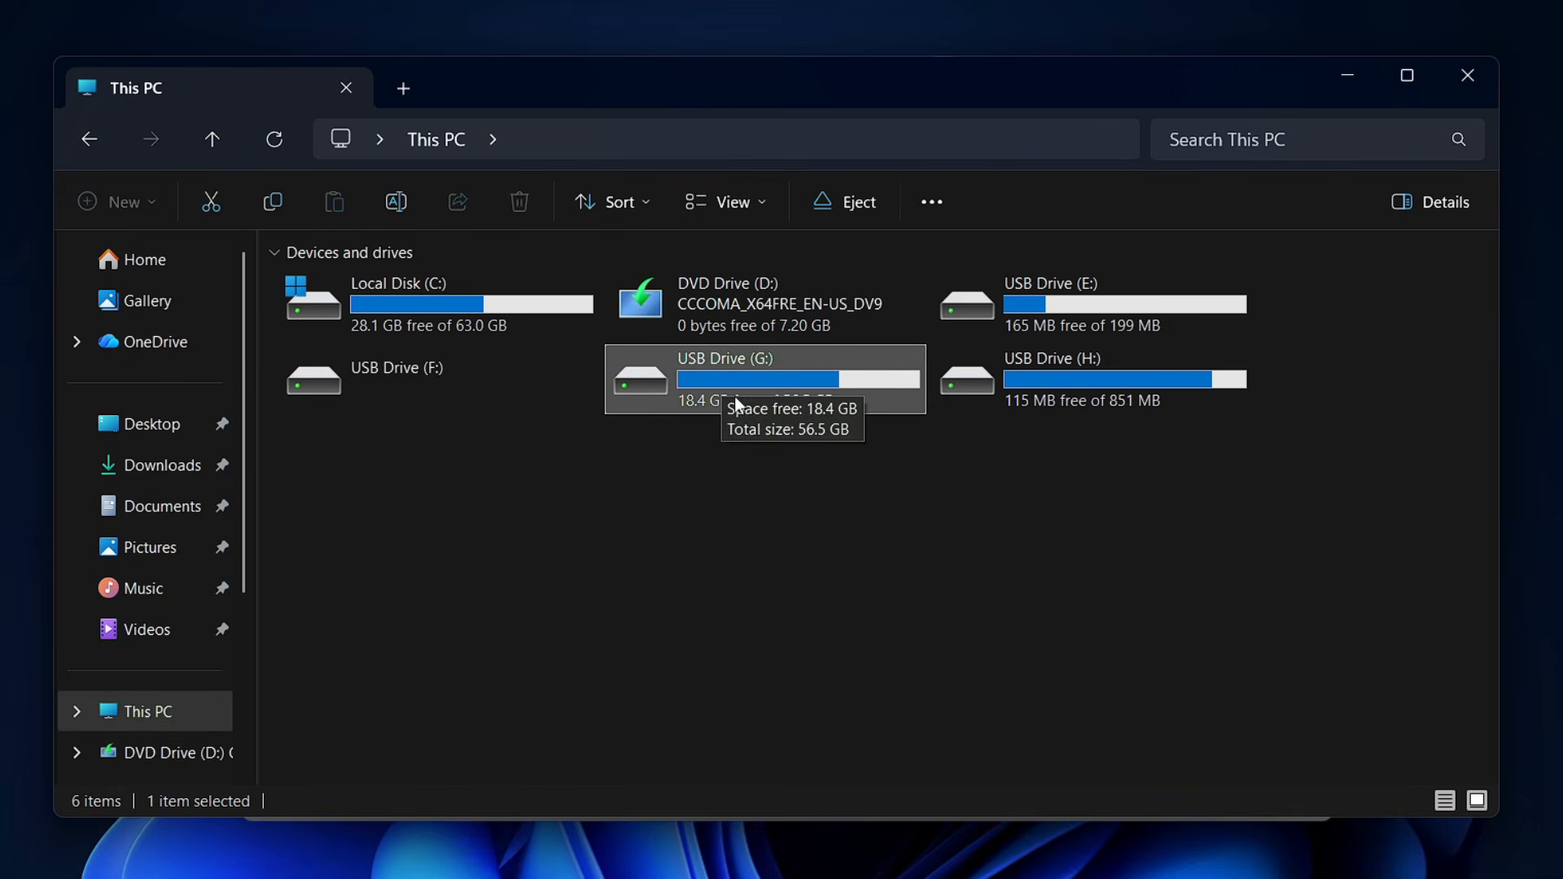
pyautogui.doubleClick(766, 375)
pyautogui.rightClick(447, 279)
pyautogui.click(380, 609)
pyautogui.rightClick(379, 609)
pyautogui.moveTo(477, 438)
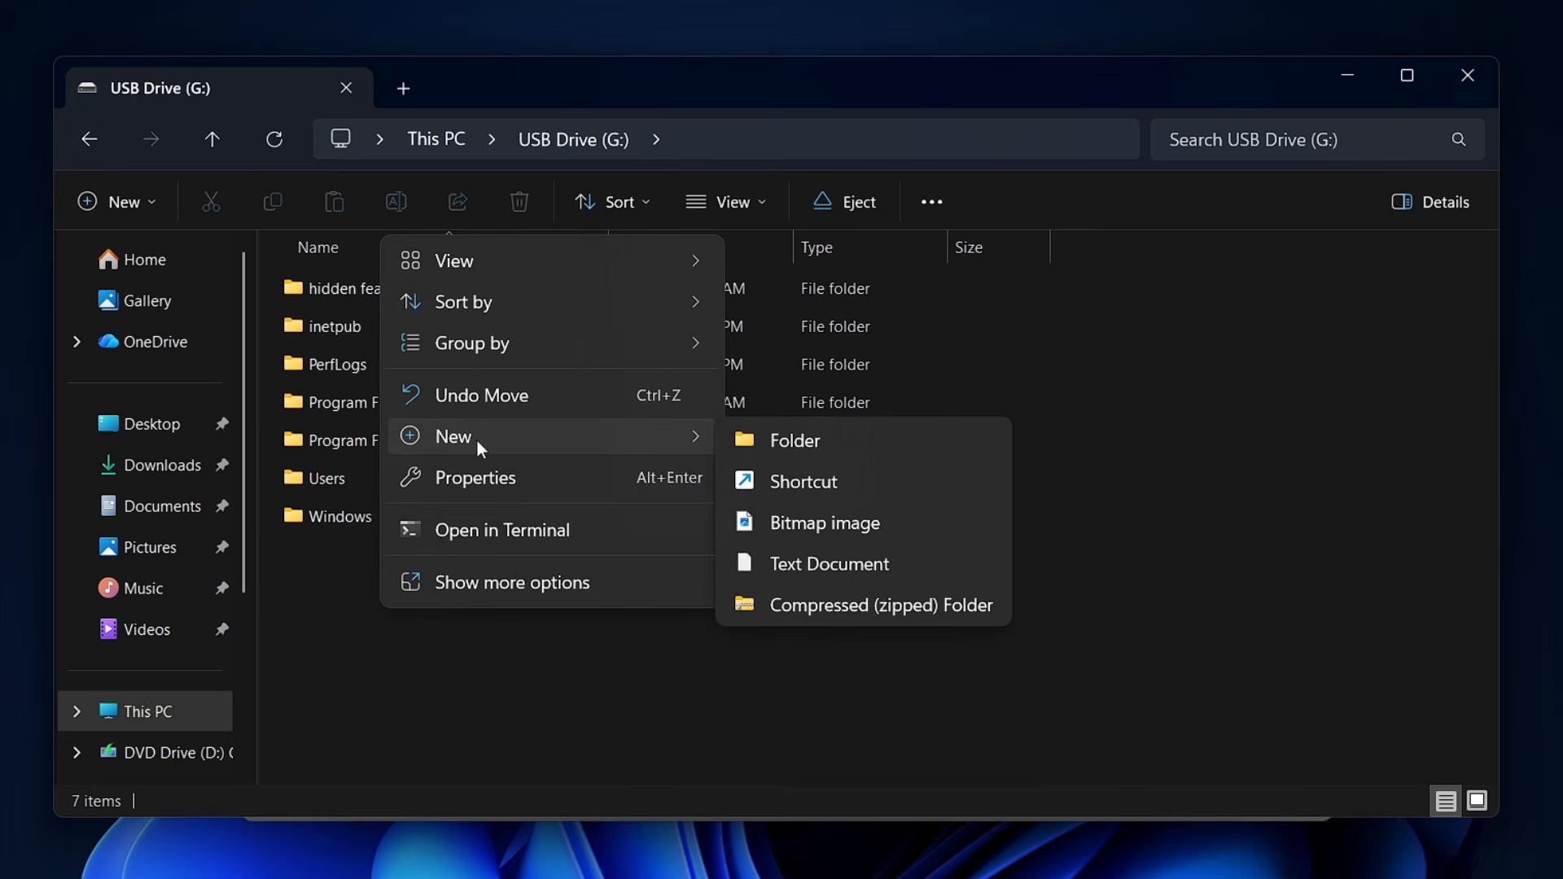
pyautogui.click(786, 440)
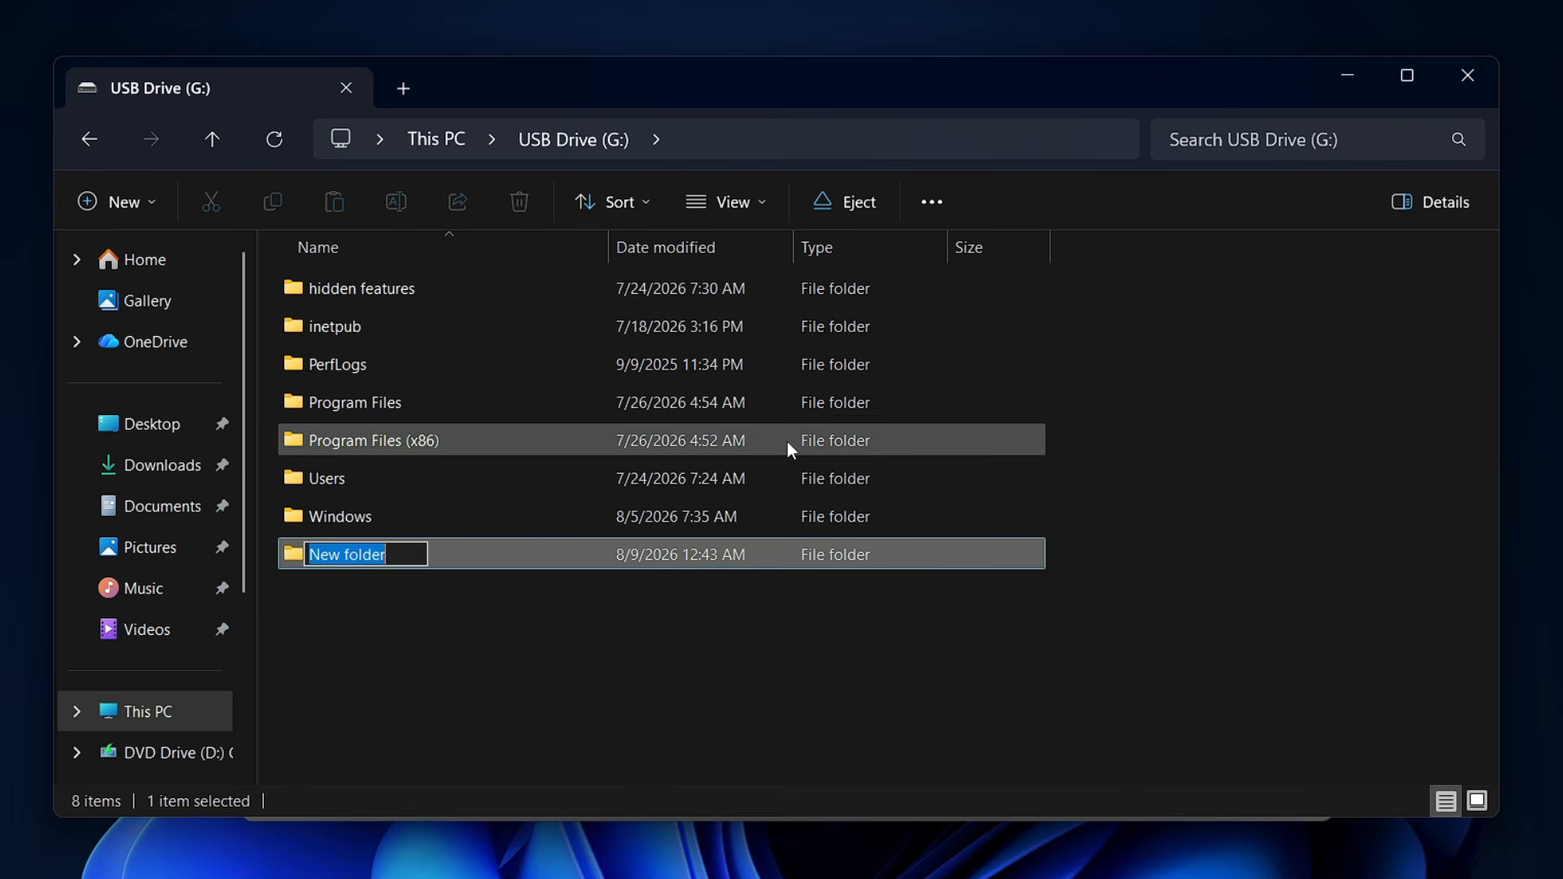
pyautogui.write('PC Backup')
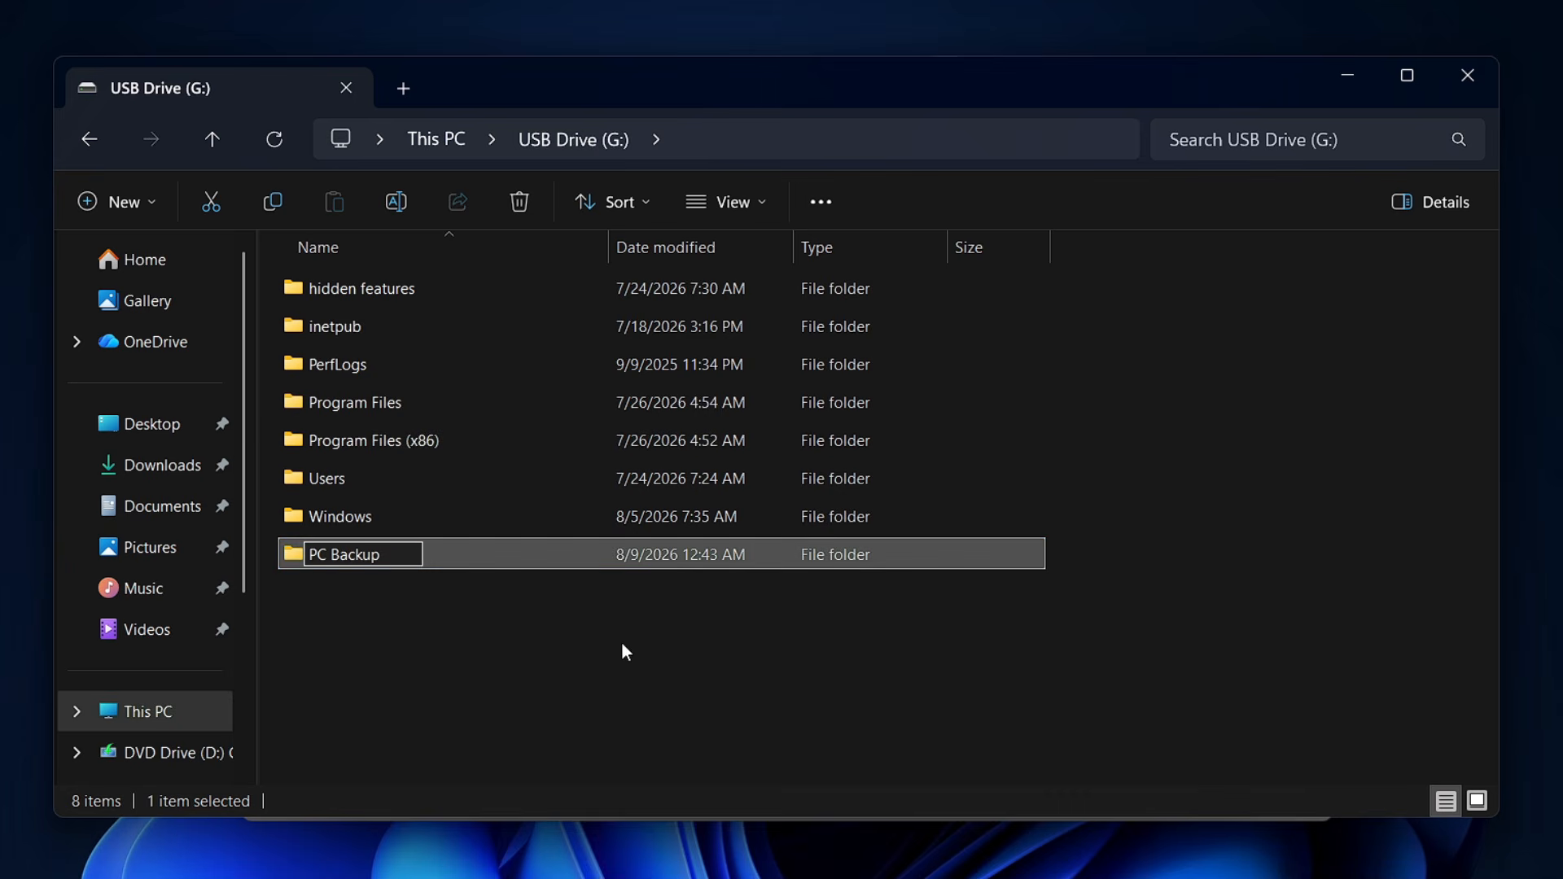
pyautogui.click(457, 573)
# Create a subfolder named "Documents" inside the PC Backup folder.
pyautogui.doubleClick(407, 550)
pyautogui.rightClick(480, 440)
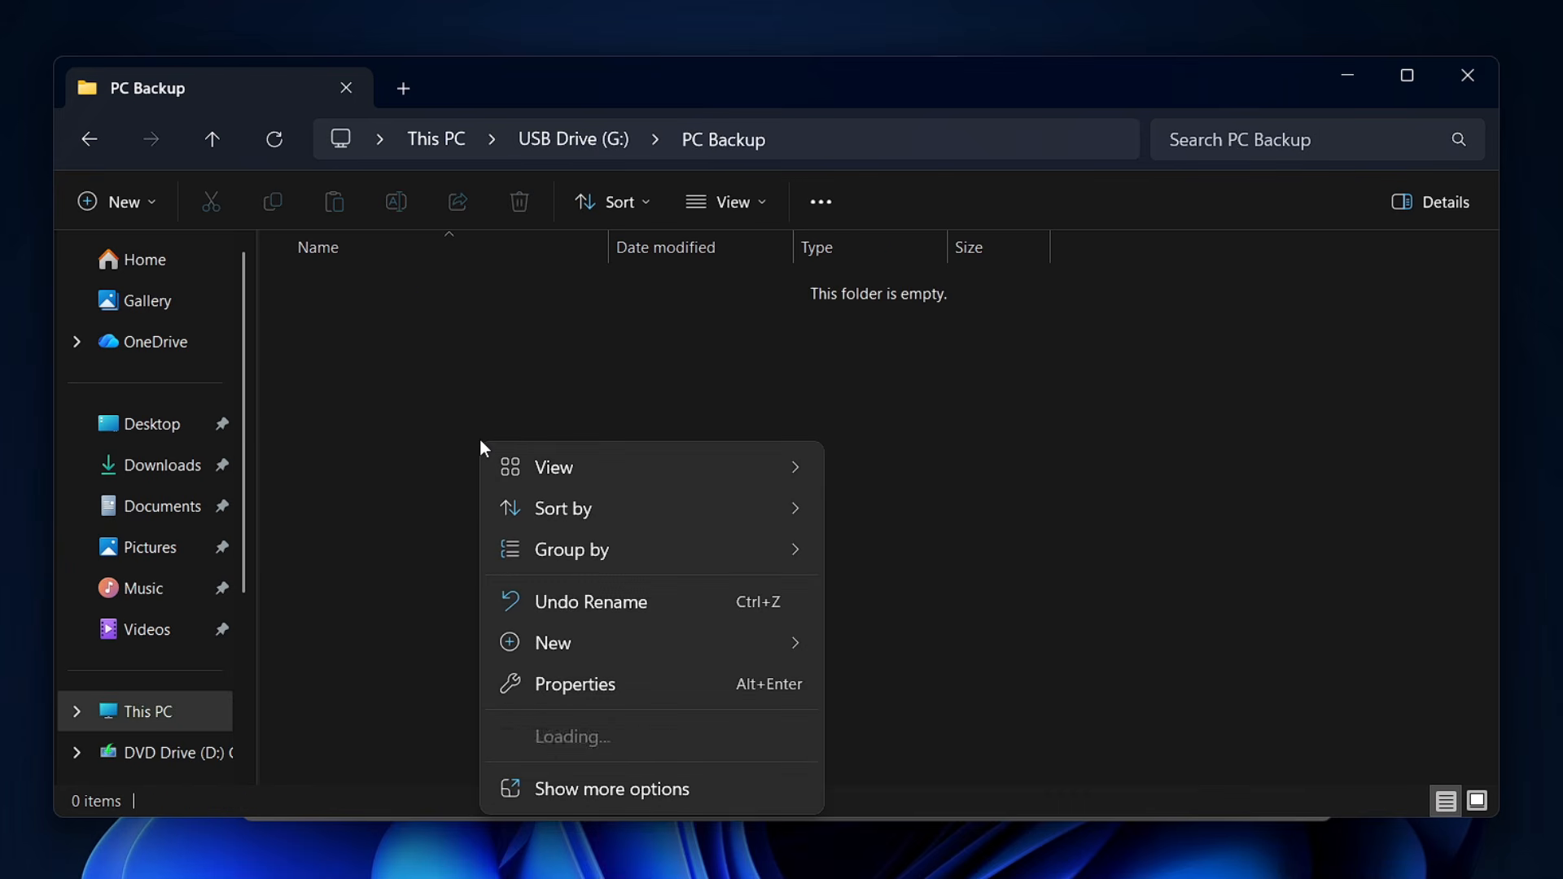
pyautogui.moveTo(593, 640)
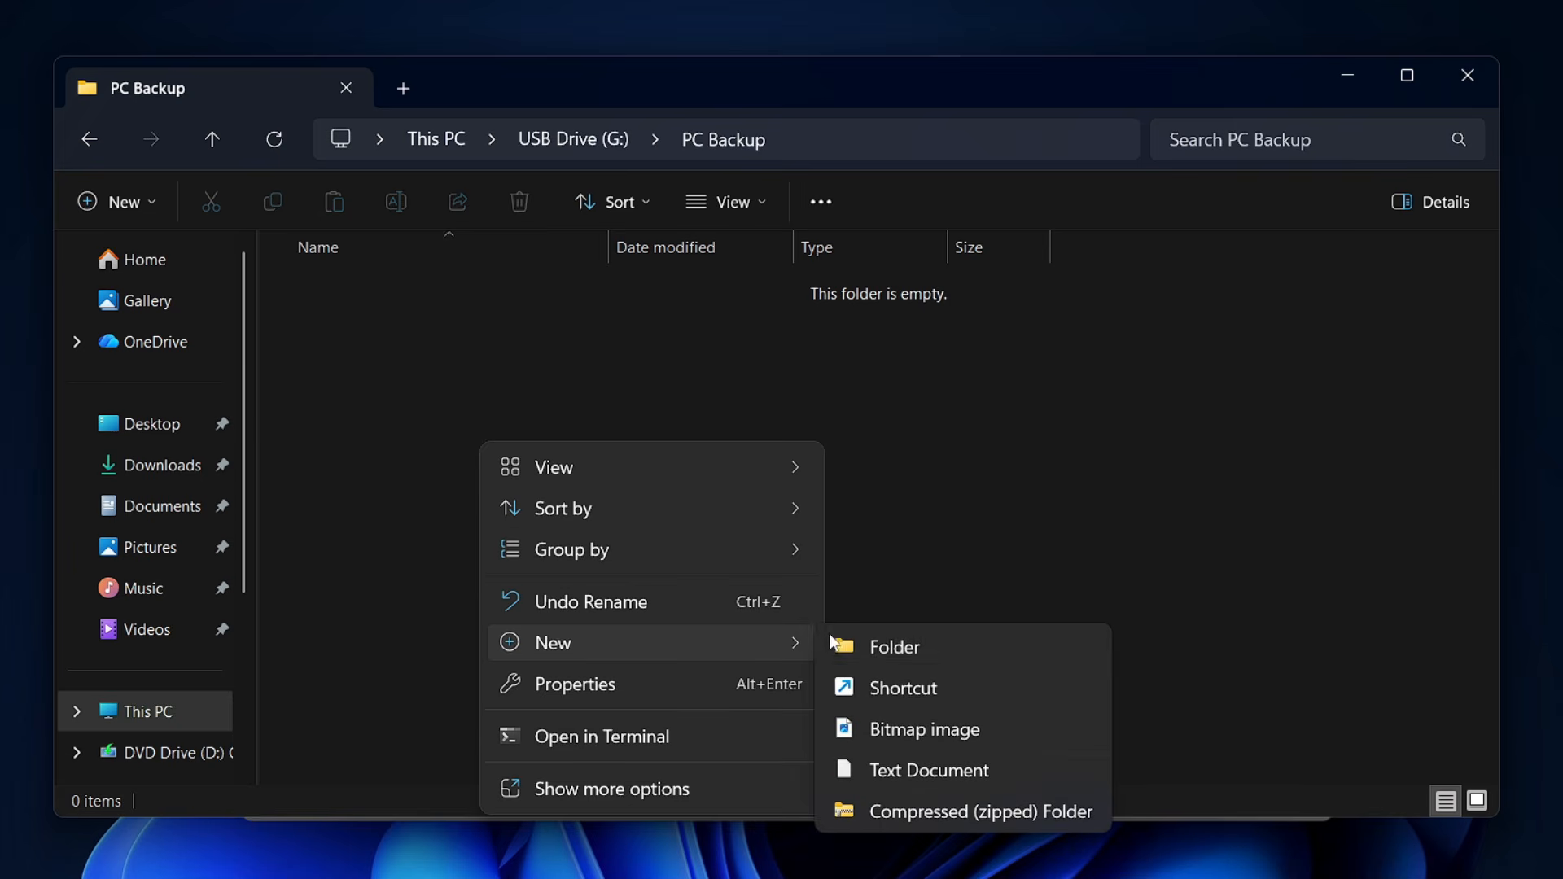
pyautogui.click(920, 649)
pyautogui.write('D')
pyautogui.write('o')
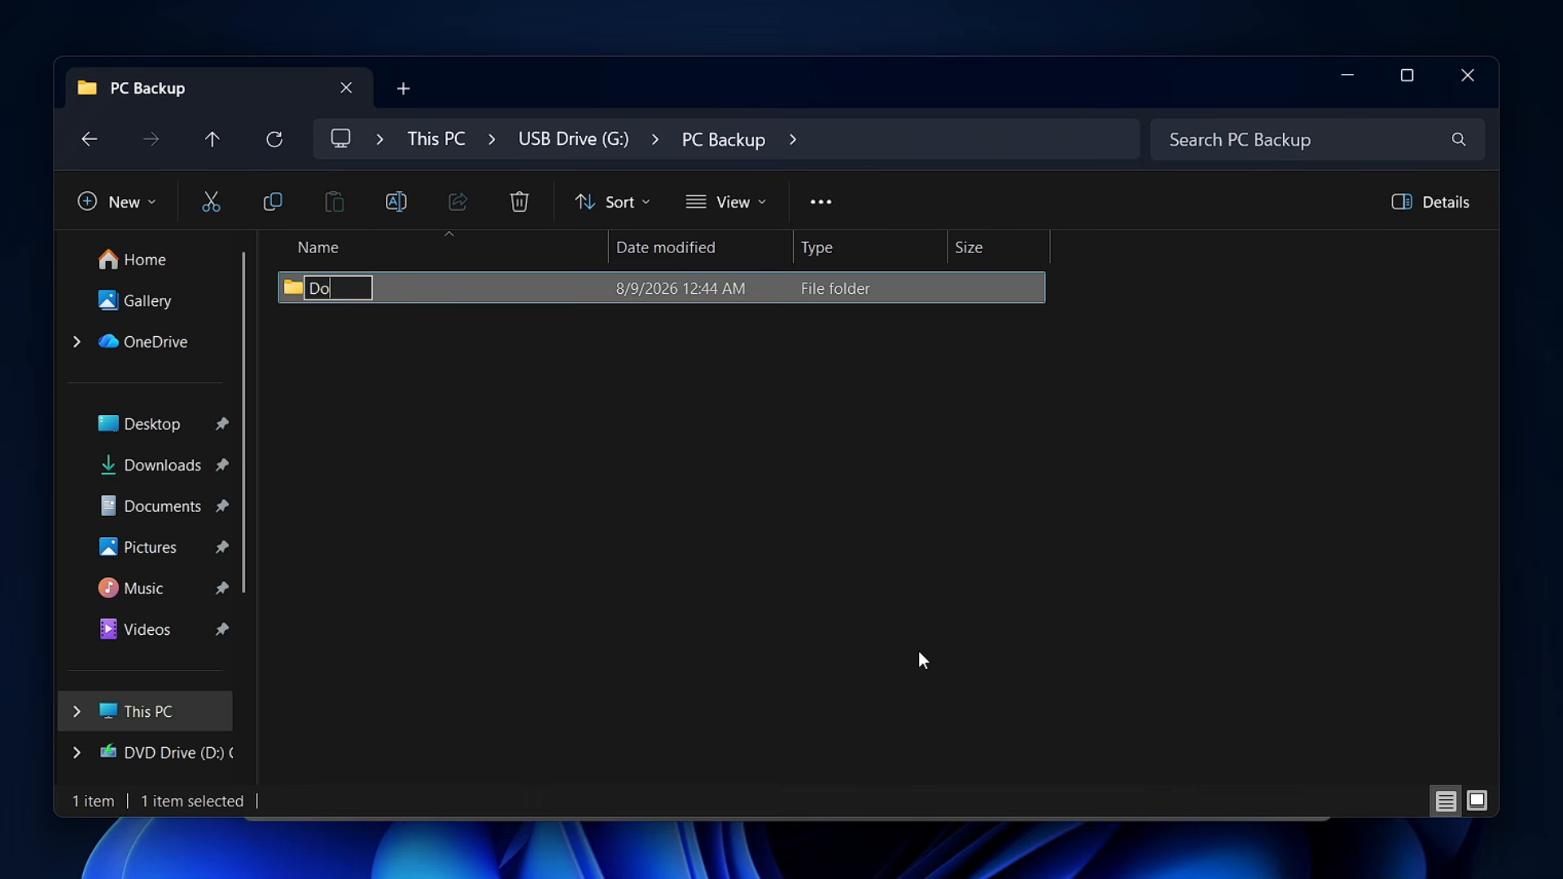
pyautogui.write('cuments')
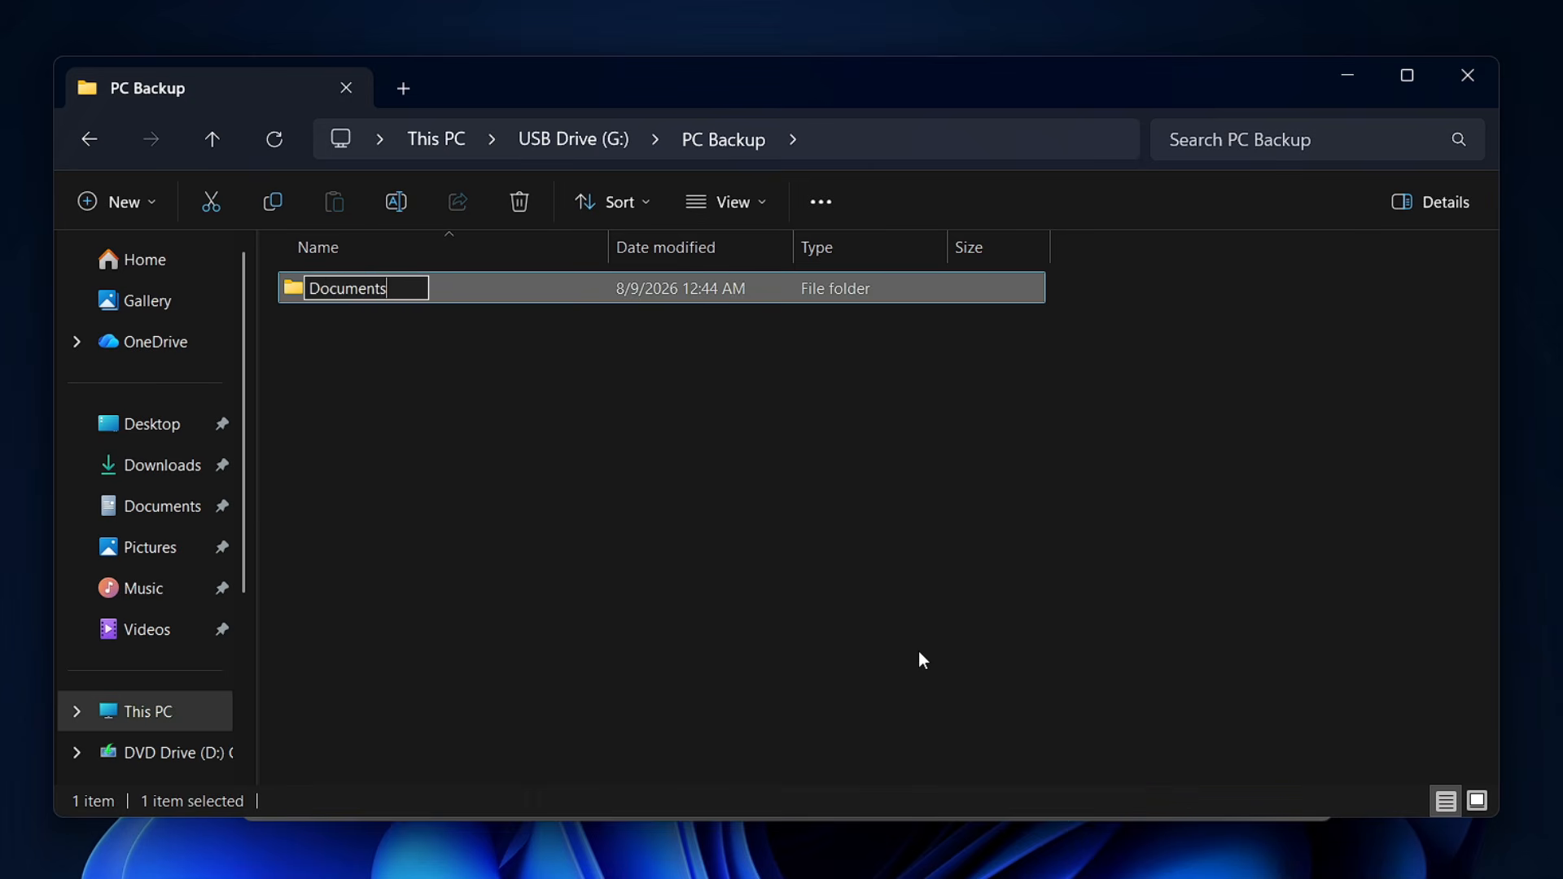
pyautogui.click(920, 653)
# Copy the path G:\PC Backup\Documents and add it after the source path in the Task Scheduler arguments.
pyautogui.doubleClick(350, 288)
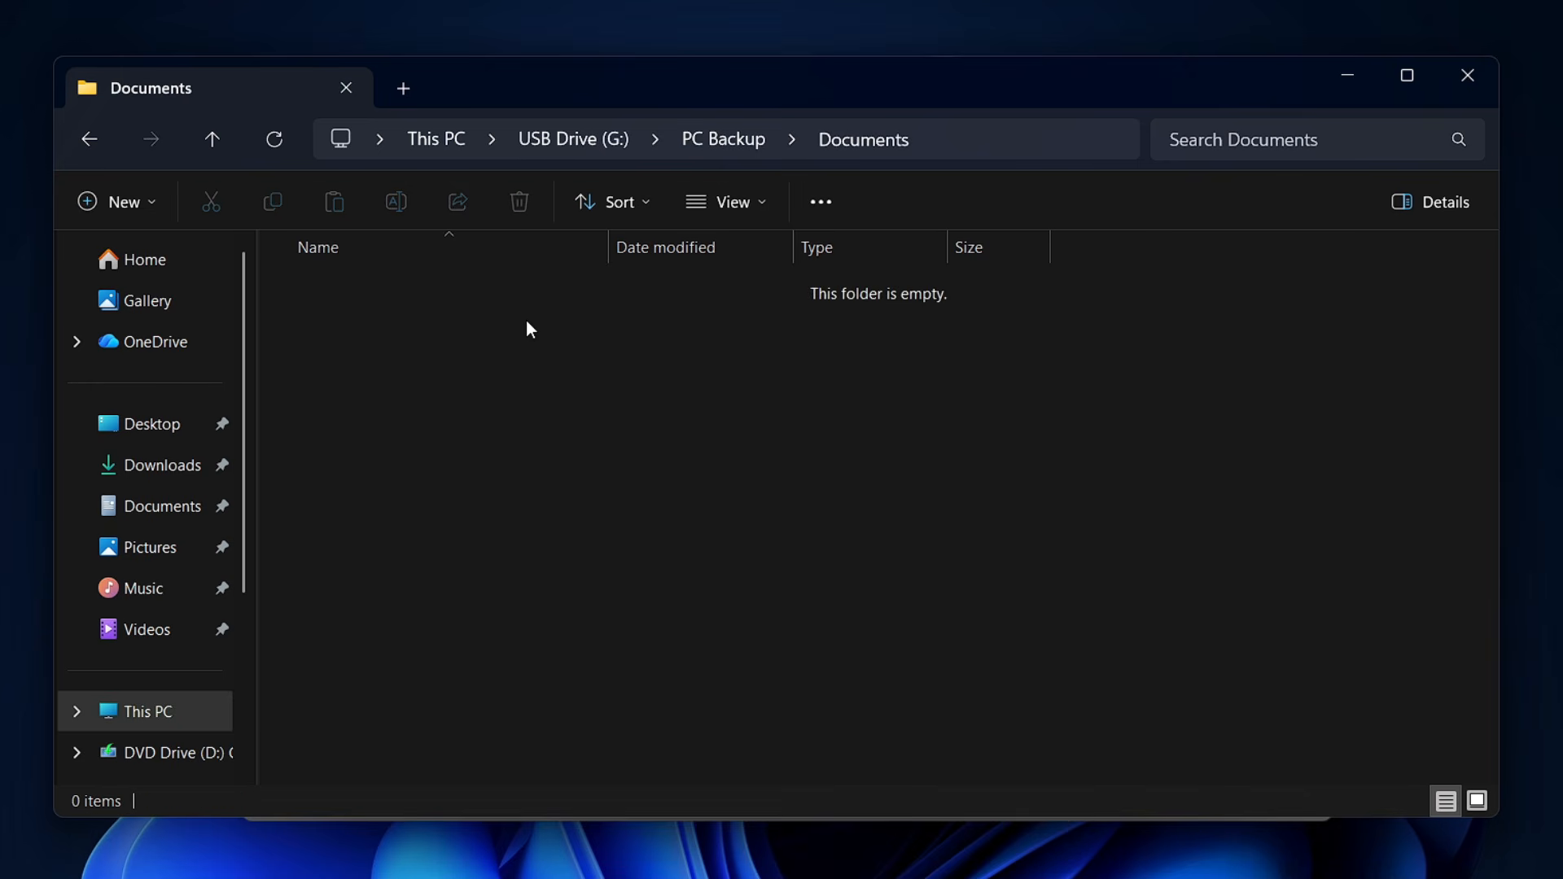
pyautogui.click(936, 143)
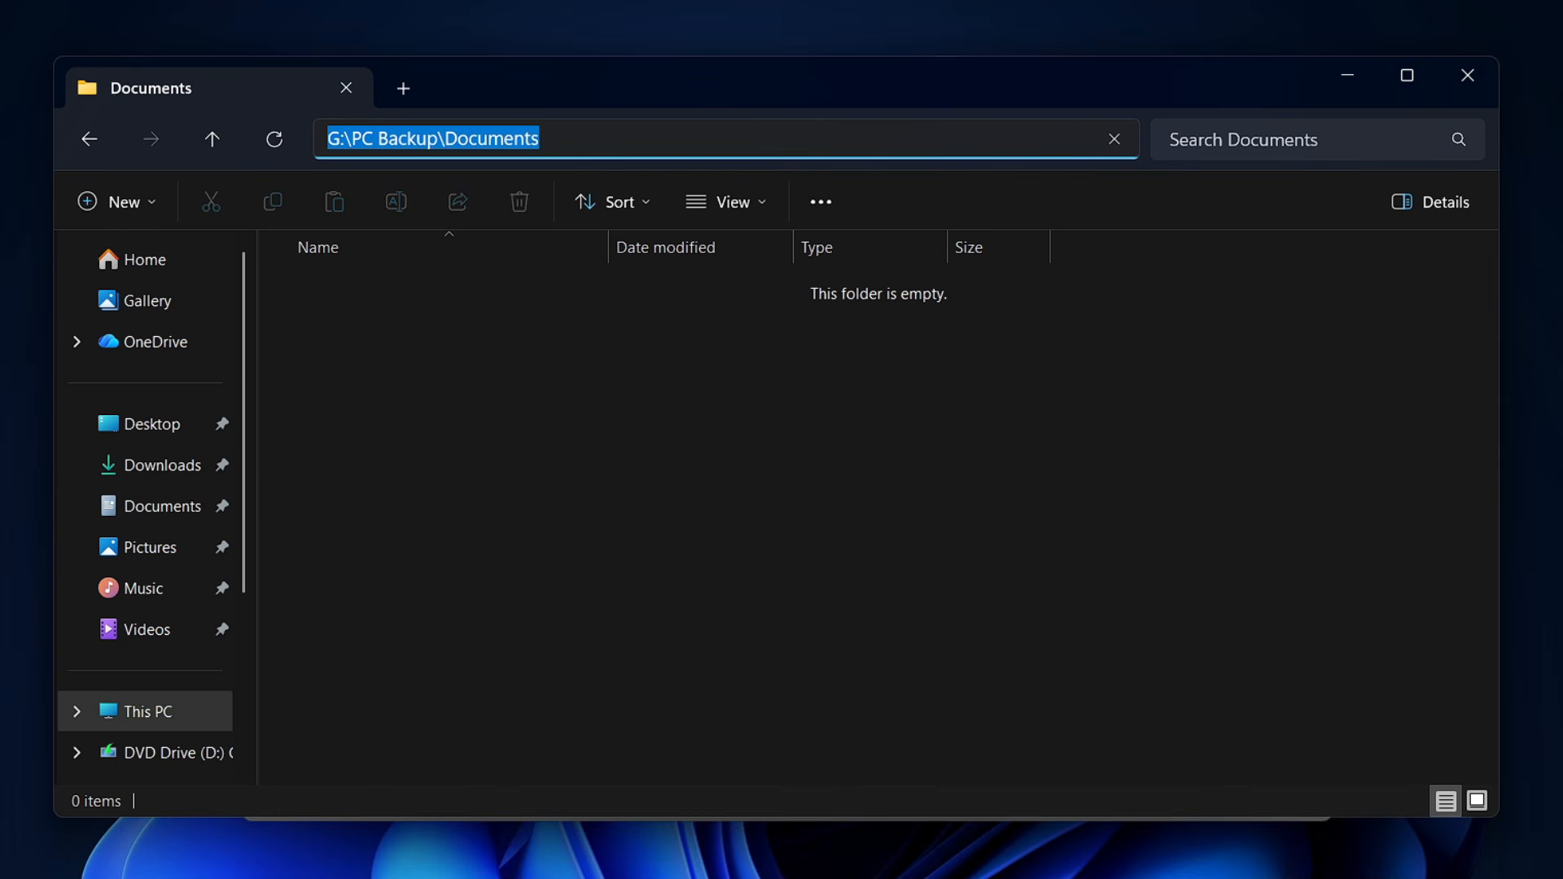
pyautogui.rightClick(521, 140)
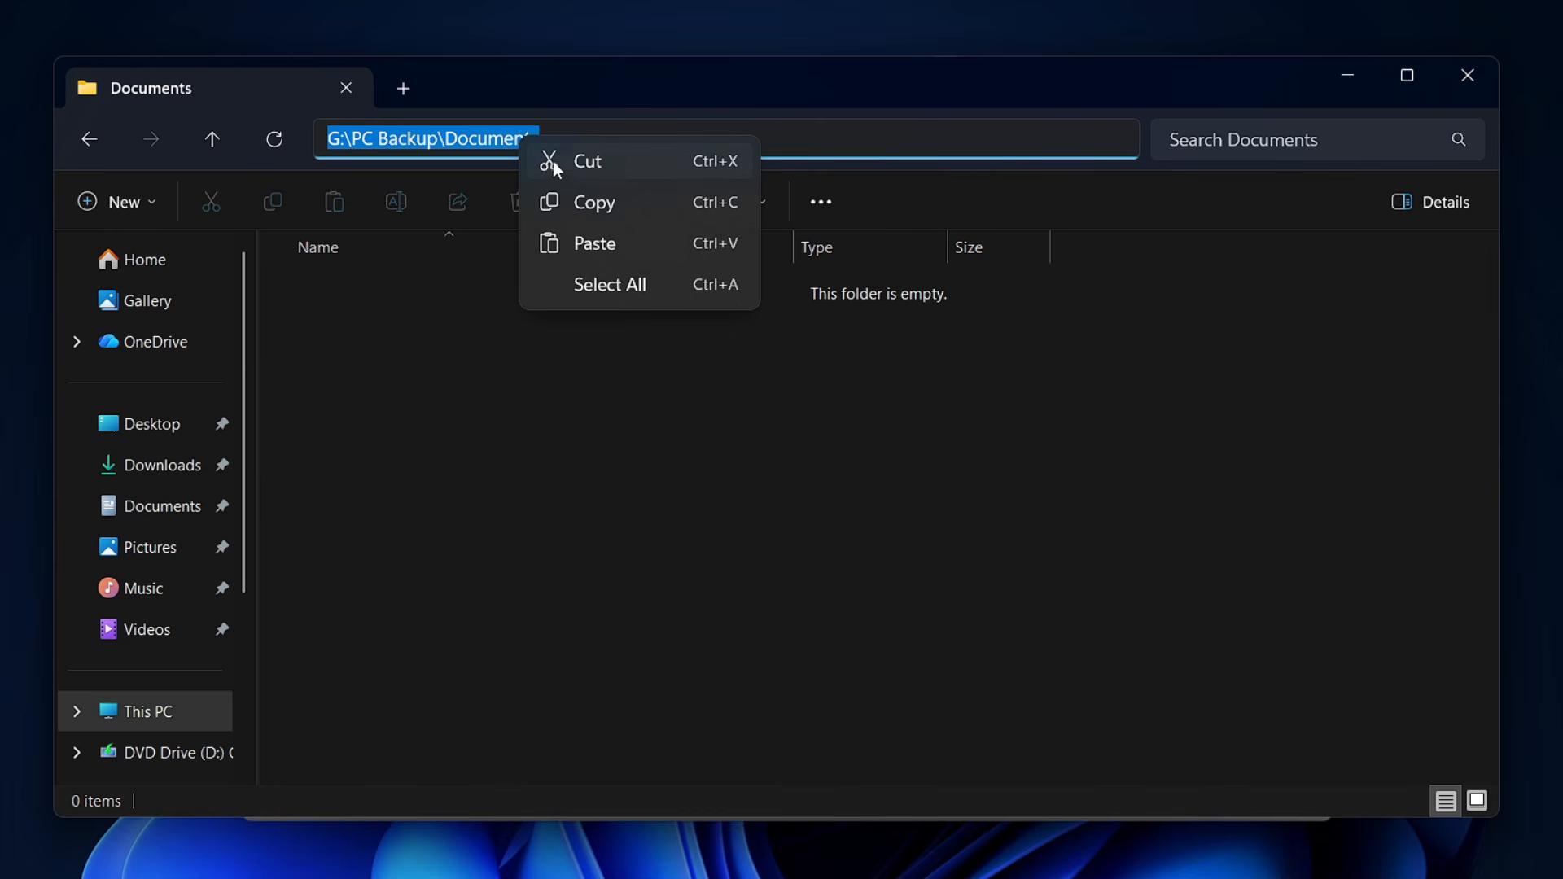
pyautogui.click(598, 205)
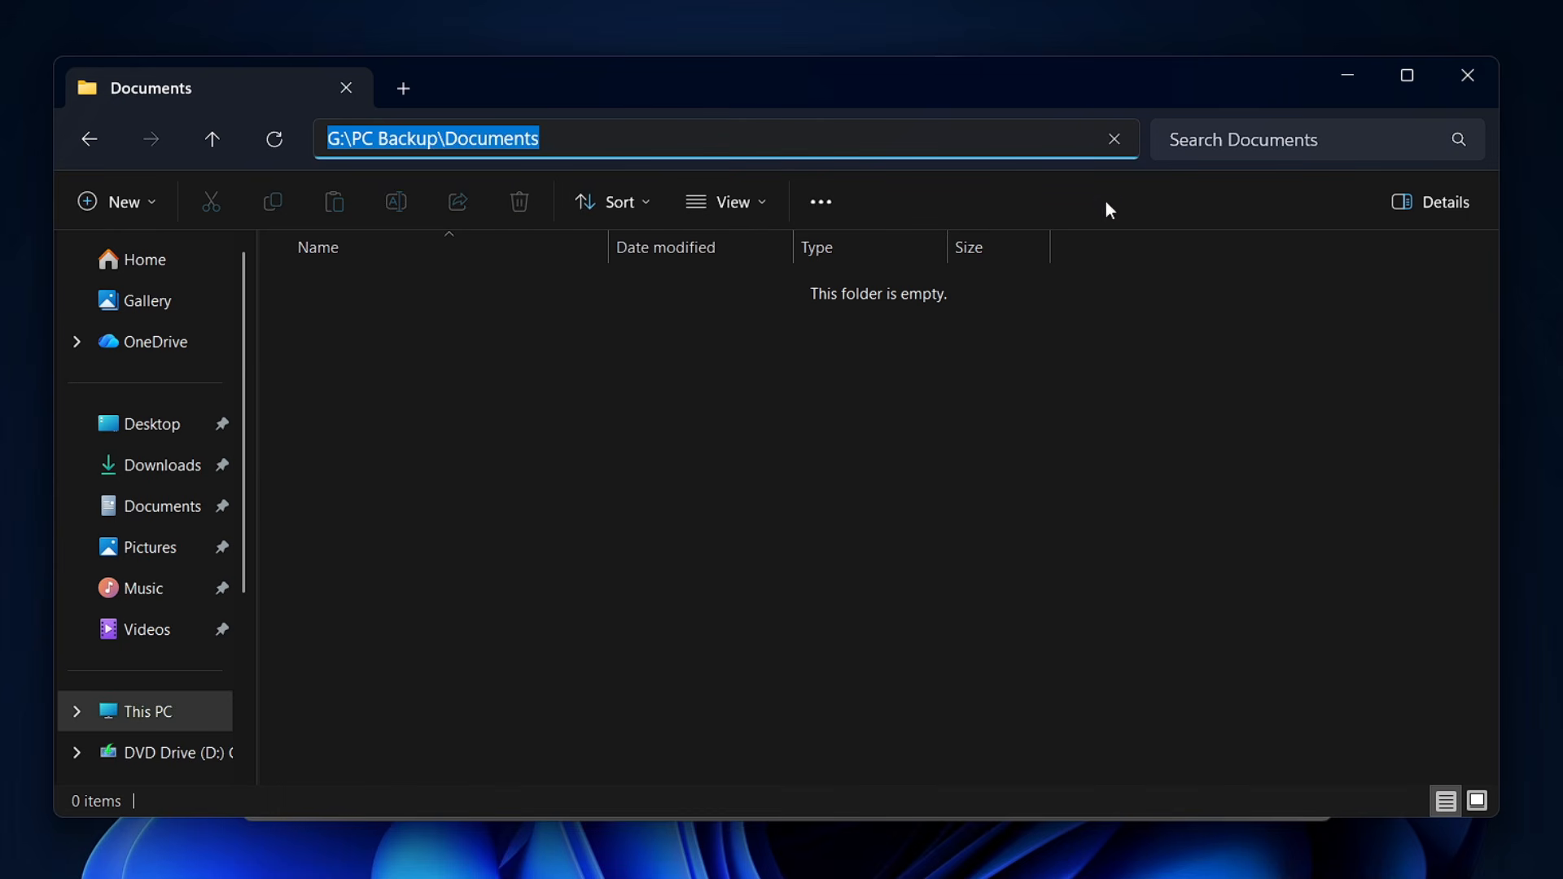
pyautogui.click(1339, 81)
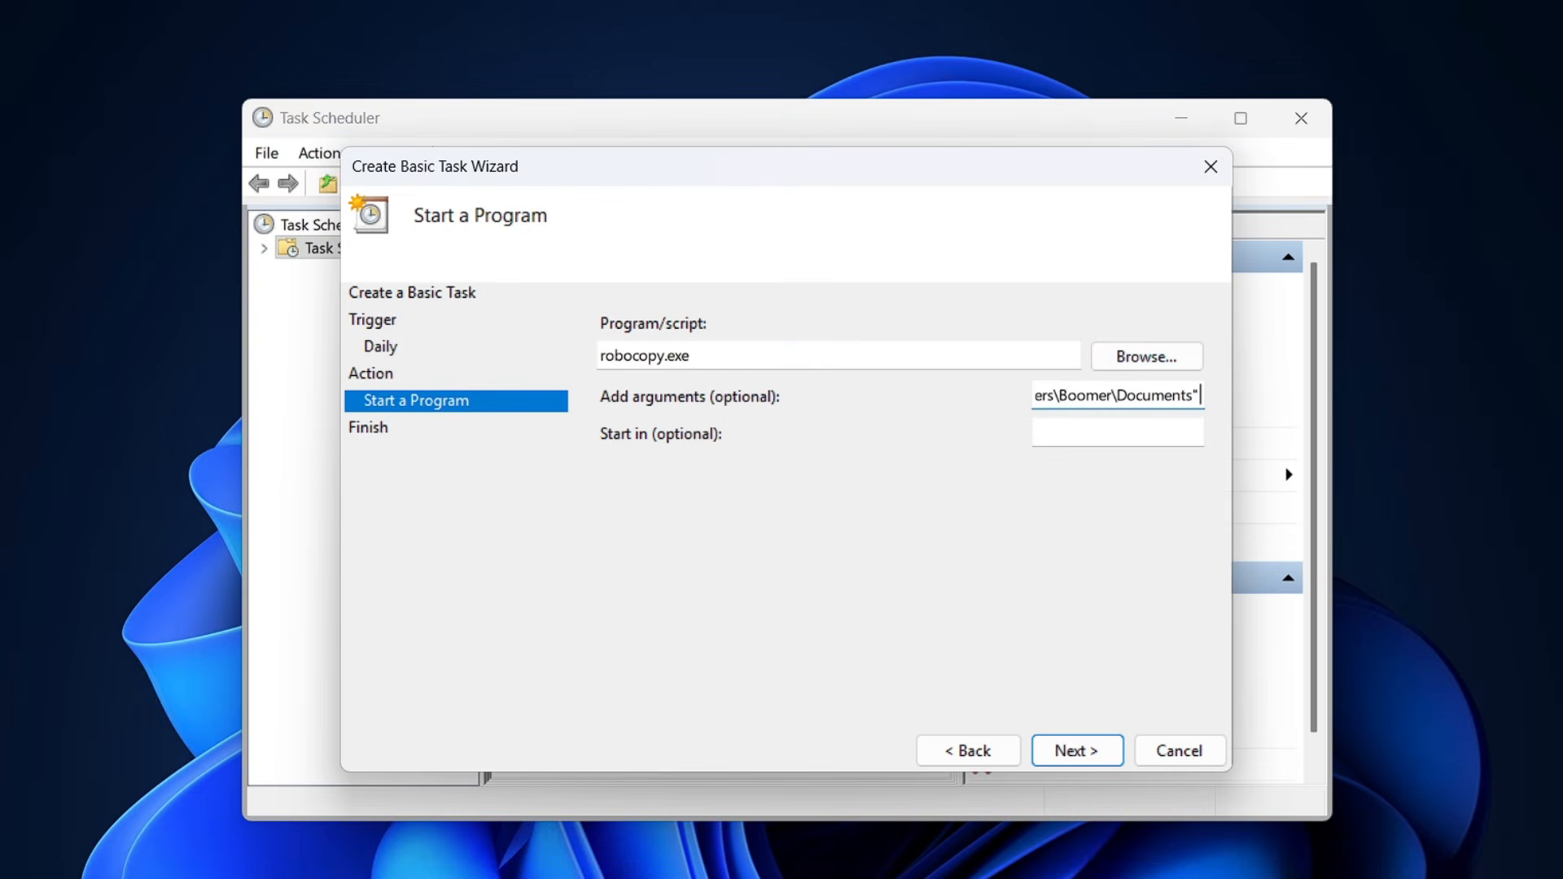
pyautogui.rightClick(1197, 396)
pyautogui.click(1258, 506)
# Check the quotation marks around the source path at the start of the arguments.
pyautogui.moveTo(1049, 163)
pyautogui.mouseDown()
pyautogui.moveTo(1111, 179)
pyautogui.moveTo(1078, 157)
pyautogui.mouseUp()
pyautogui.press('Left')
pyautogui.press('Left')
pyautogui.press('Left')
pyautogui.press('Left')
pyautogui.press('Left')
pyautogui.press('Left')
pyautogui.press('Left')
pyautogui.press('Left')
pyautogui.press('Left')
pyautogui.press('Left')
pyautogui.press('Left')
pyautogui.press('Left')
pyautogui.press('Left')
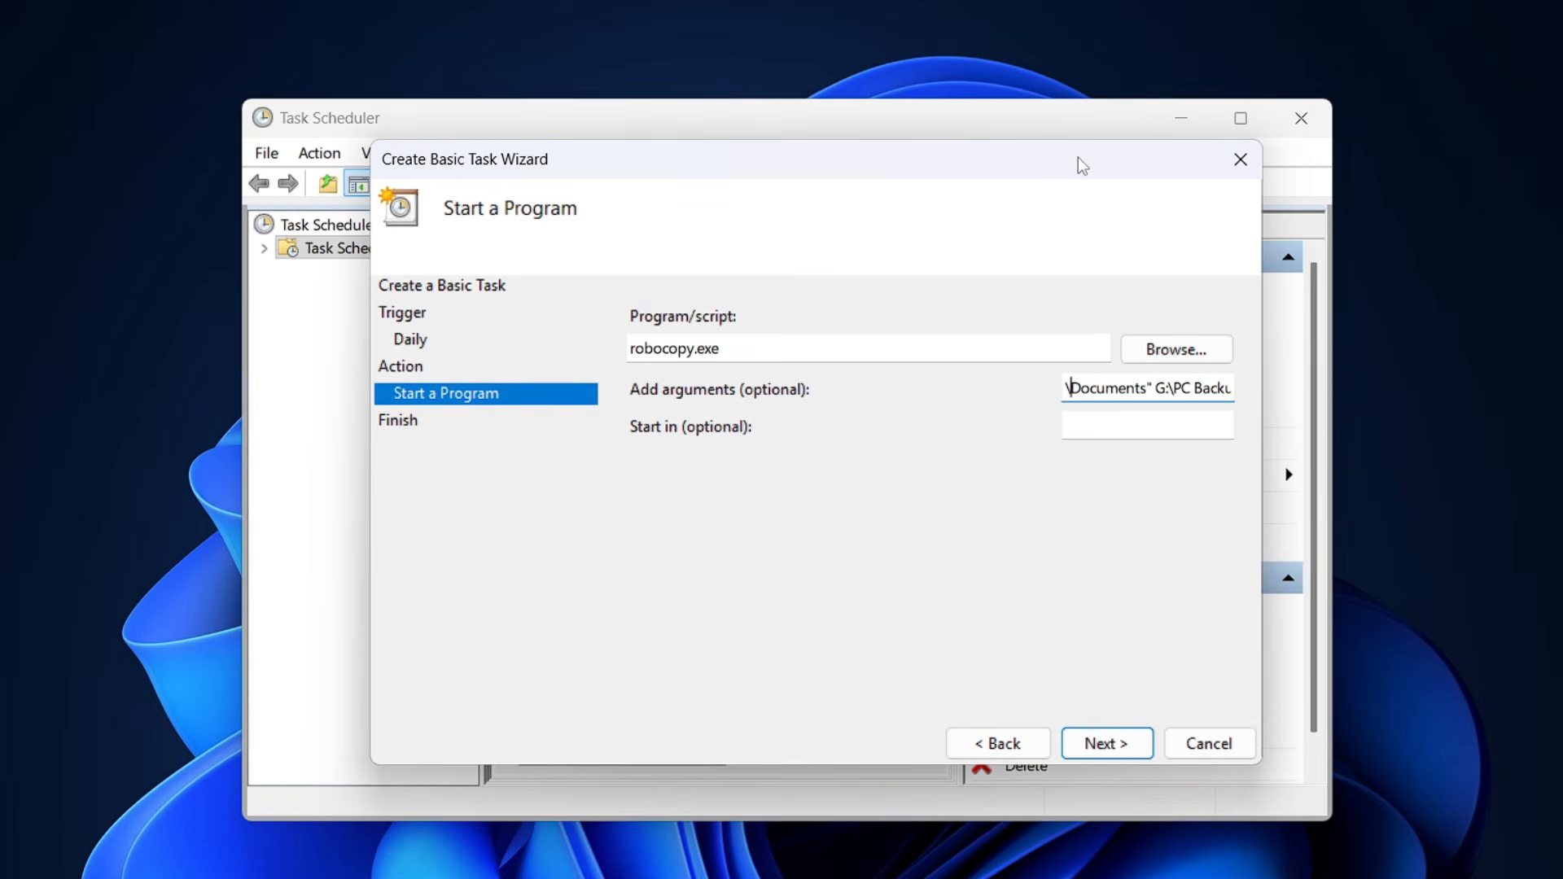
pyautogui.press('Left')
pyautogui.press('Left')
pyautogui.press('Left')
pyautogui.press('Left')
pyautogui.write('"')
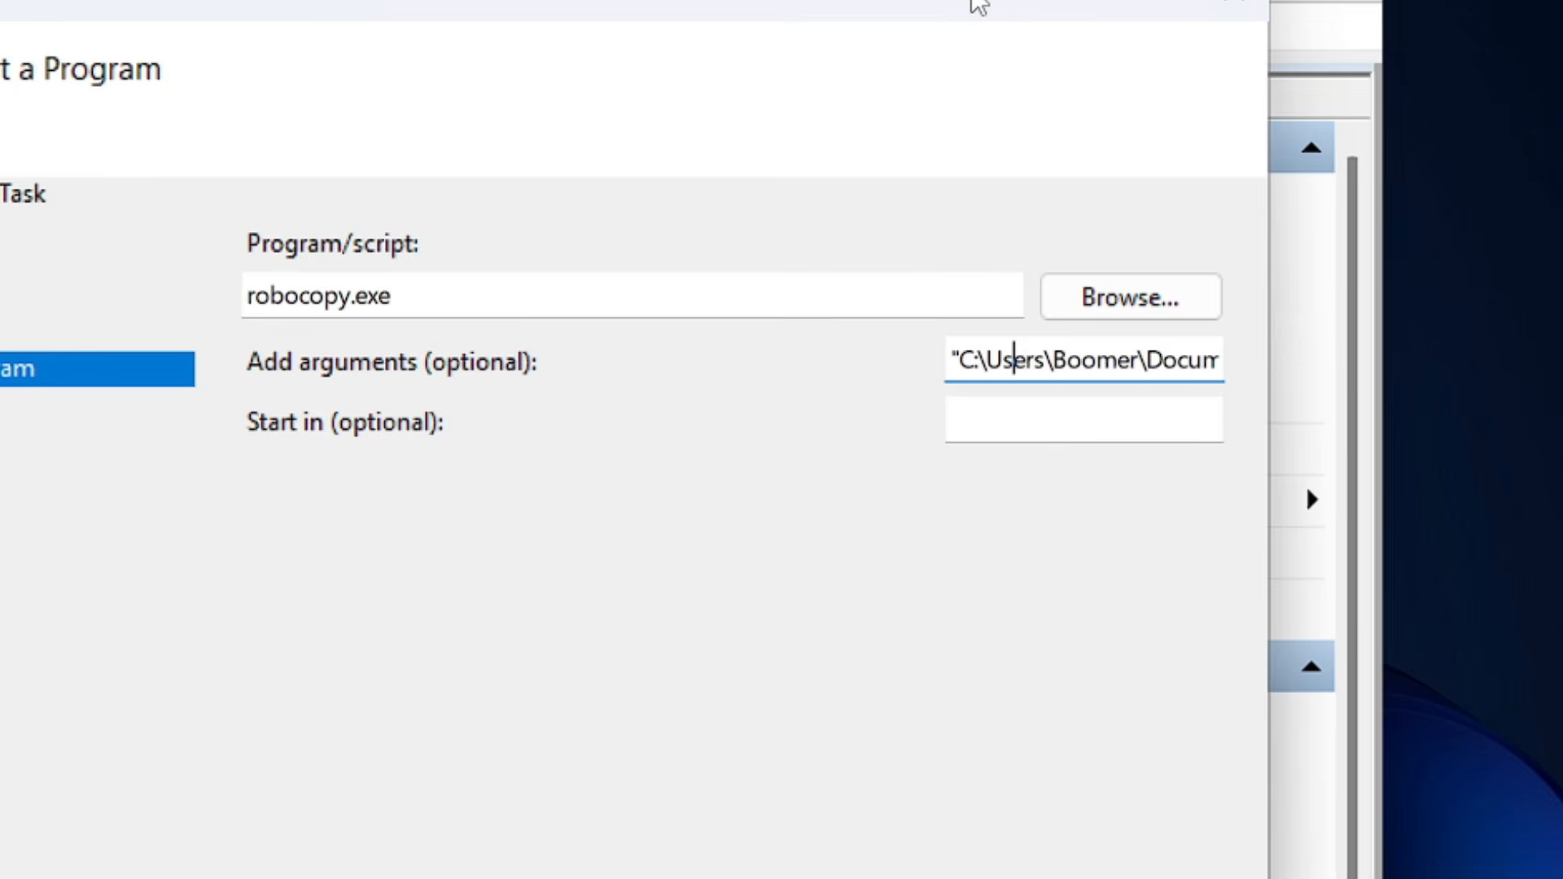
pyautogui.press('Left')
pyautogui.press('Left')
pyautogui.press('Left')
pyautogui.press('Left')
pyautogui.press('Left')
pyautogui.press('Left')
# Enclose the destination path G:\PC Backup\Documents in double quotation marks within the arguments.
pyautogui.press('Right')
pyautogui.press('Right')
pyautogui.press('Right')
pyautogui.press('Right')
pyautogui.press('Right')
pyautogui.press('Right')
pyautogui.press('Right')
pyautogui.press('Right')
pyautogui.press('Right')
pyautogui.press('Right')
pyautogui.press('Right')
pyautogui.press('Right')
pyautogui.press('Right')
pyautogui.press('Right')
pyautogui.press('Right')
pyautogui.press('Right')
pyautogui.press('Right')
pyautogui.press('Right')
pyautogui.press('Right')
pyautogui.press('Right')
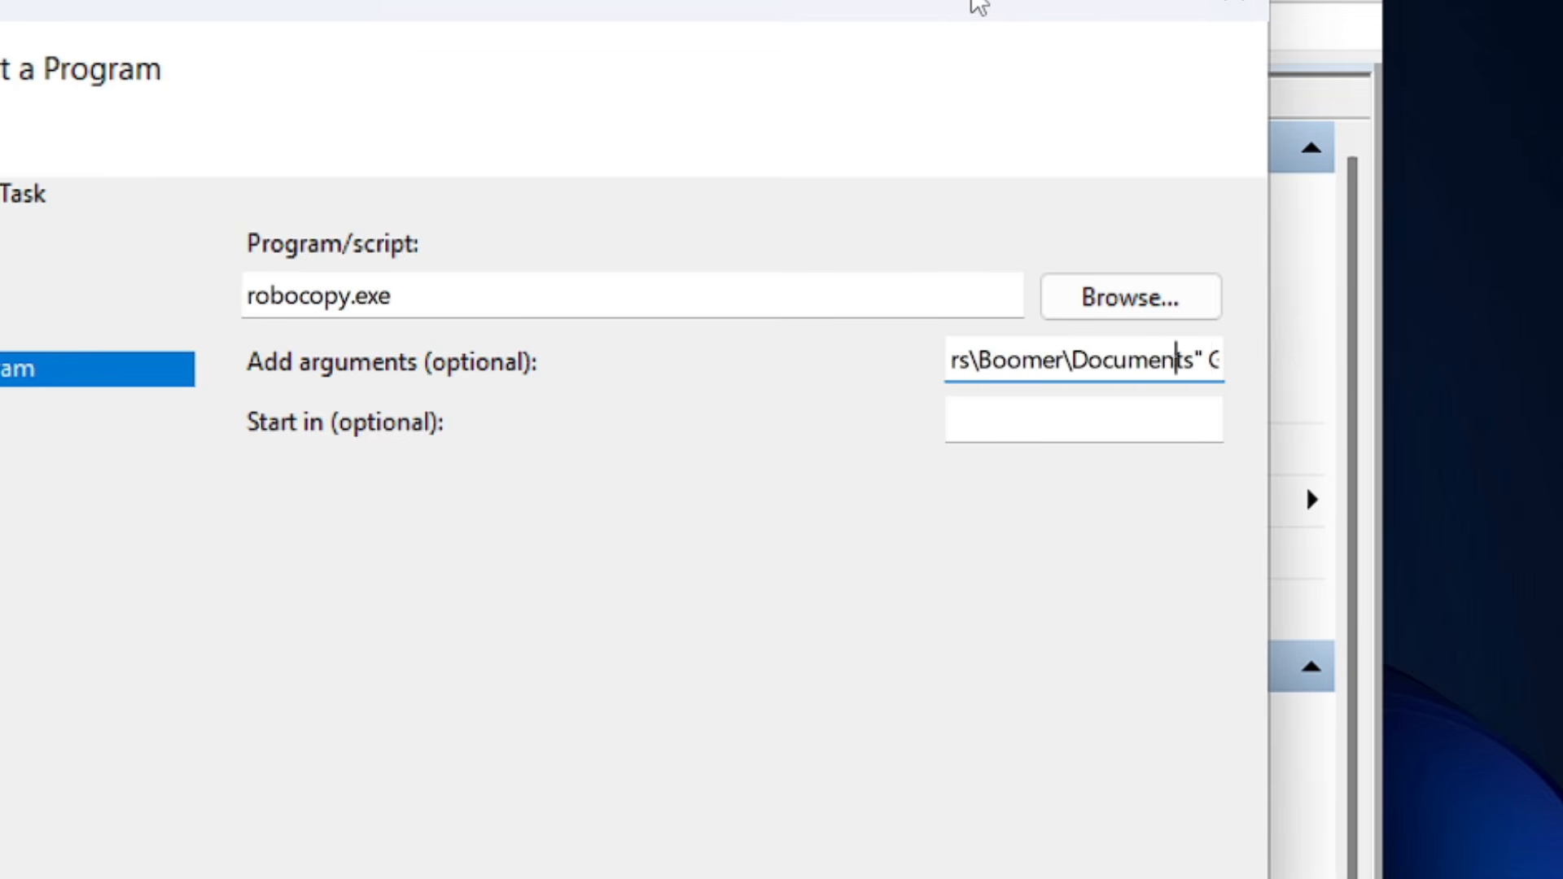
pyautogui.press('Right')
pyautogui.press('Left')
pyautogui.press('Left')
pyautogui.press('Right')
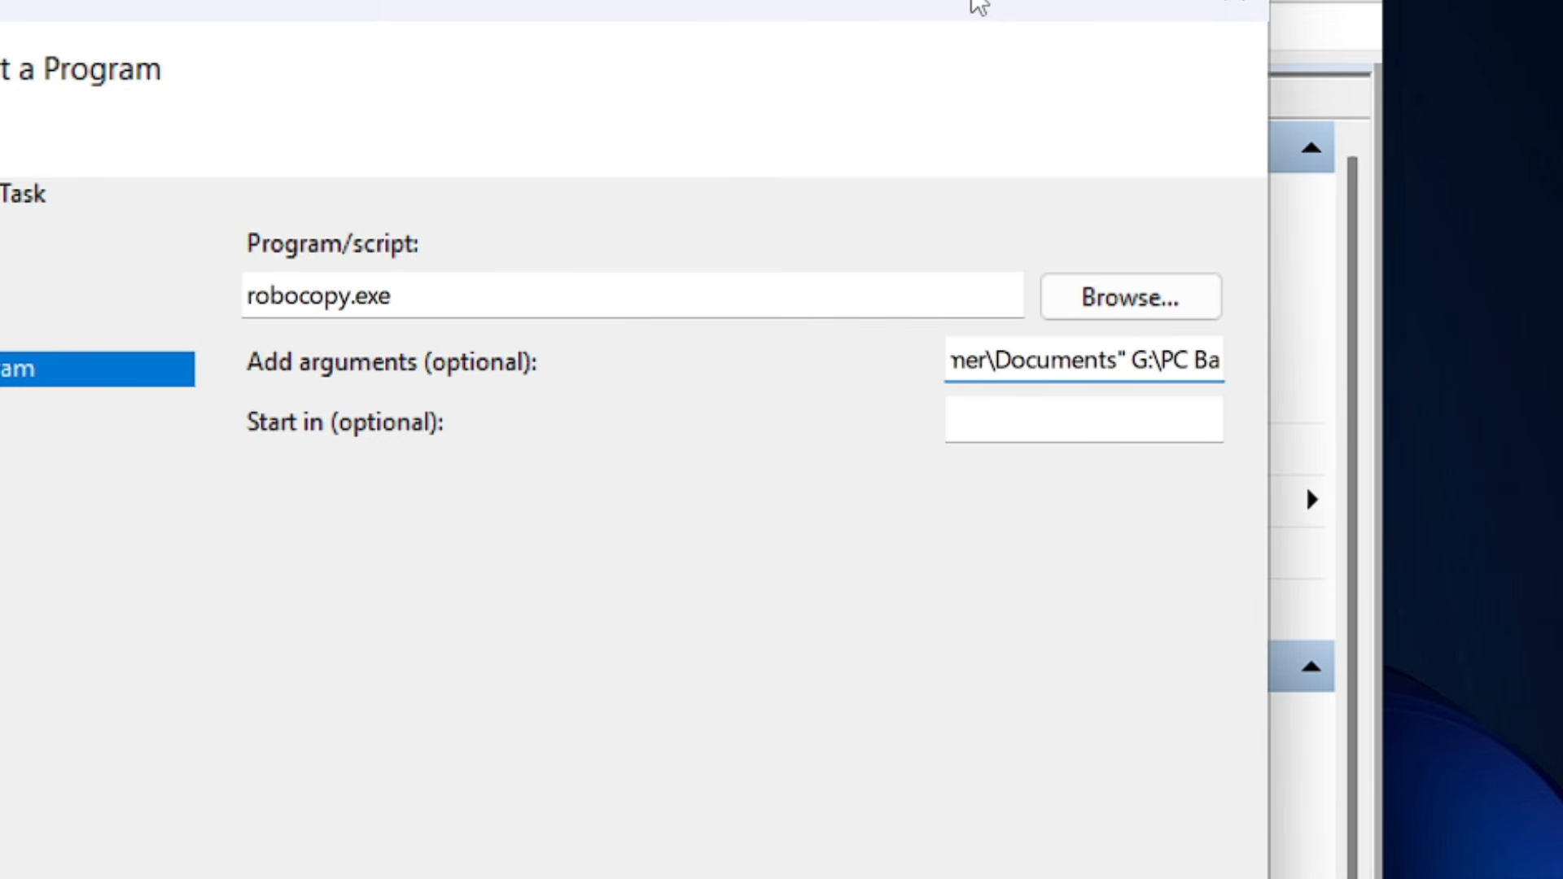
pyautogui.write('"')
pyautogui.press('Right')
pyautogui.press('Right')
pyautogui.press('Right')
pyautogui.press('Right')
pyautogui.press('Right')
pyautogui.press('Right')
pyautogui.press('Right')
pyautogui.press('Right')
pyautogui.press('Right')
pyautogui.press('Right')
pyautogui.press('Right')
pyautogui.press('Right')
pyautogui.press('Right')
pyautogui.press('Right')
pyautogui.press('Right')
pyautogui.press('Right')
pyautogui.press('Right')
pyautogui.press('Right')
pyautogui.press('Right')
pyautogui.press('Right')
pyautogui.press('Right')
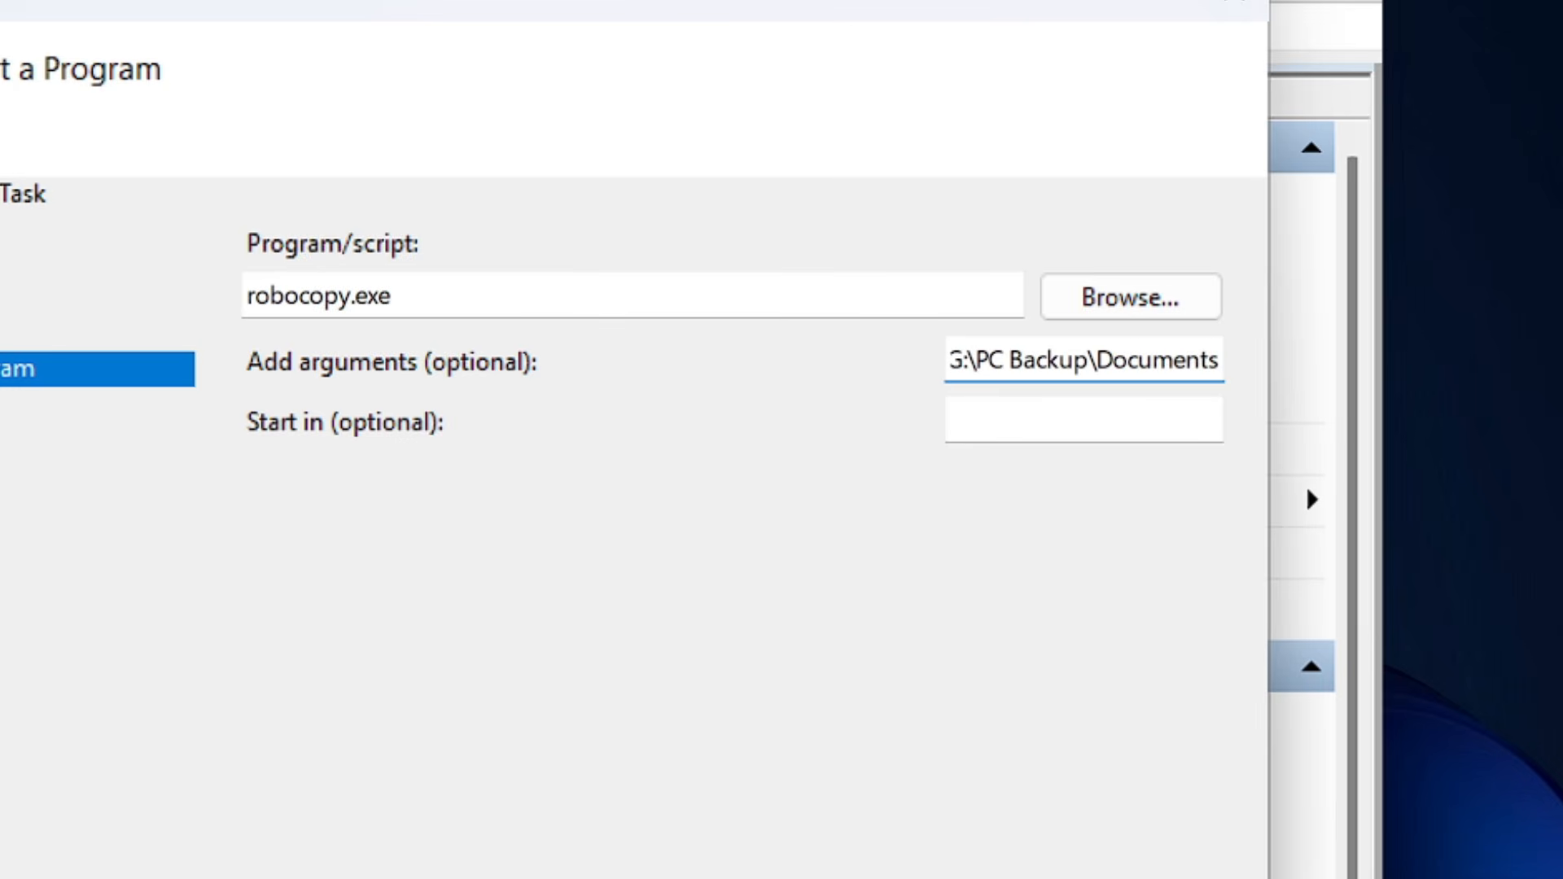
pyautogui.write('"')
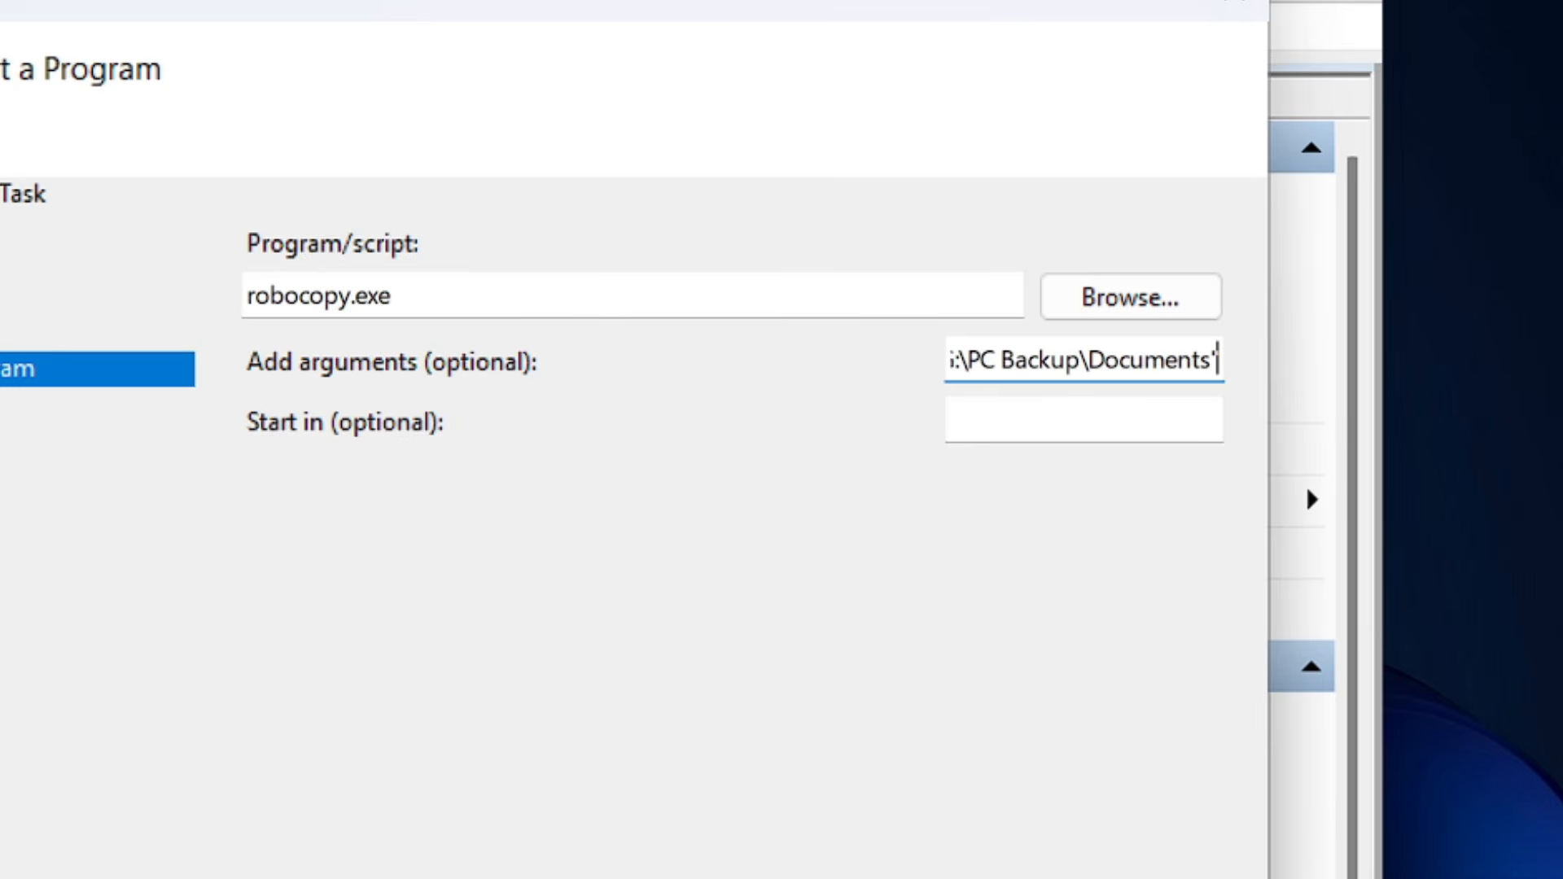
pyautogui.write(' /')
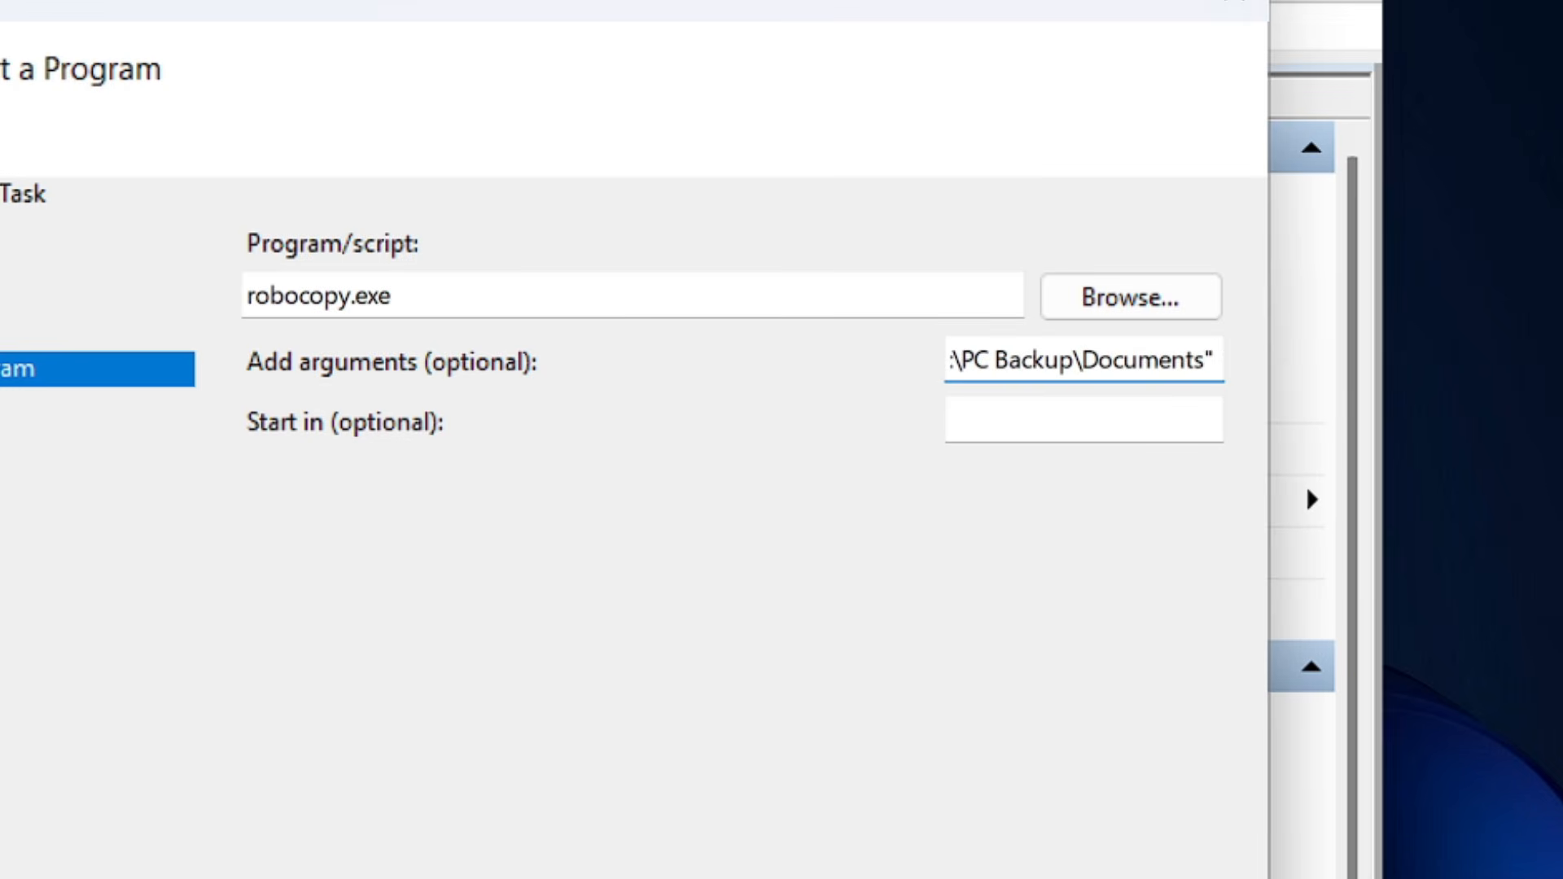
pyautogui.write('E')
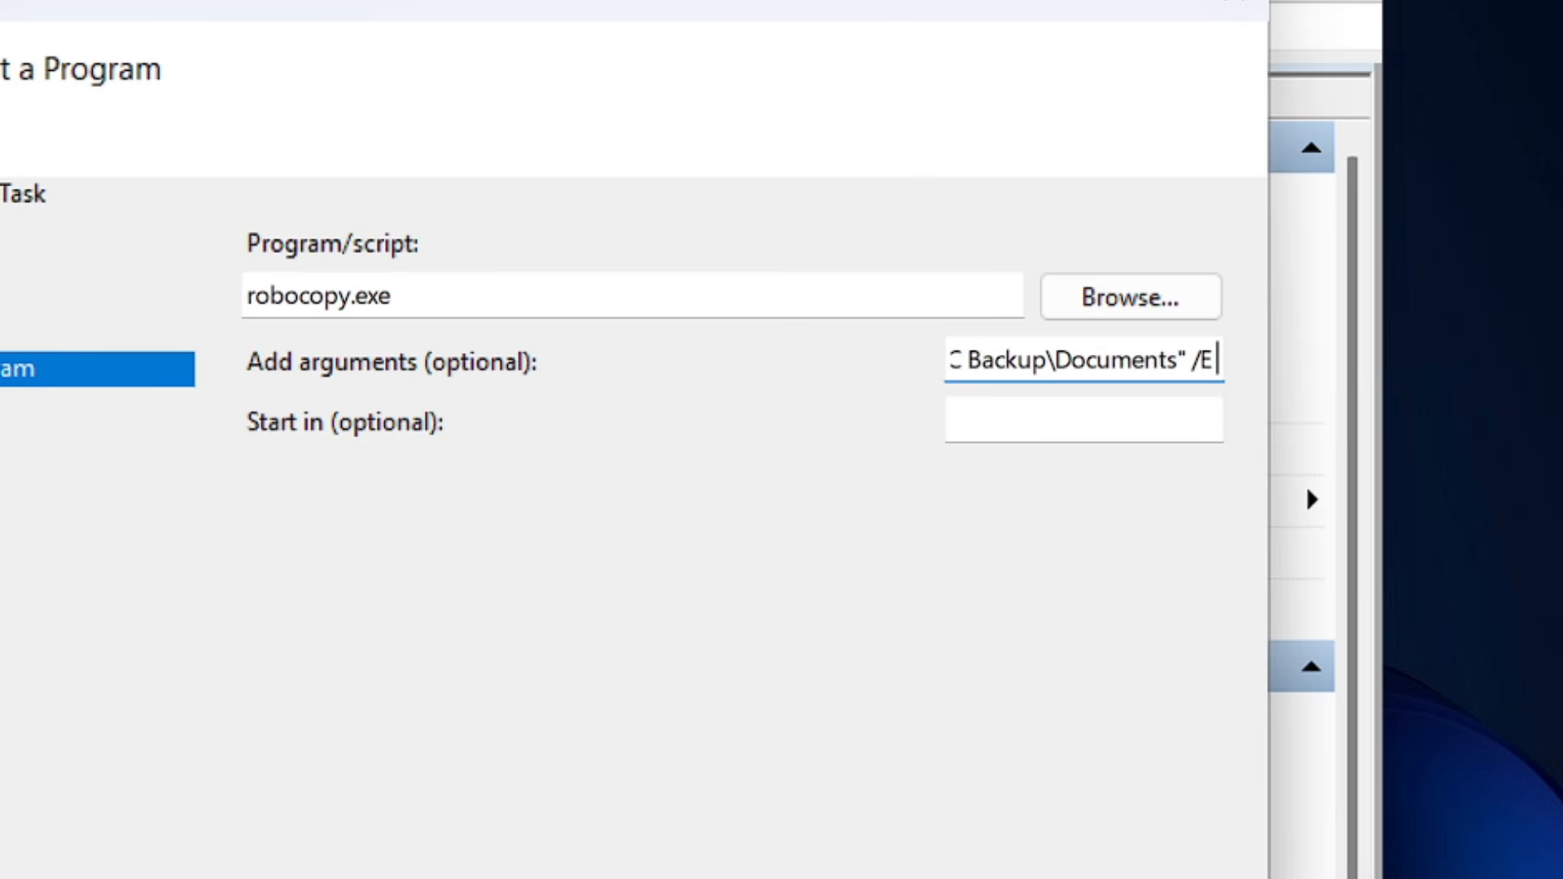
pyautogui.write(' /')
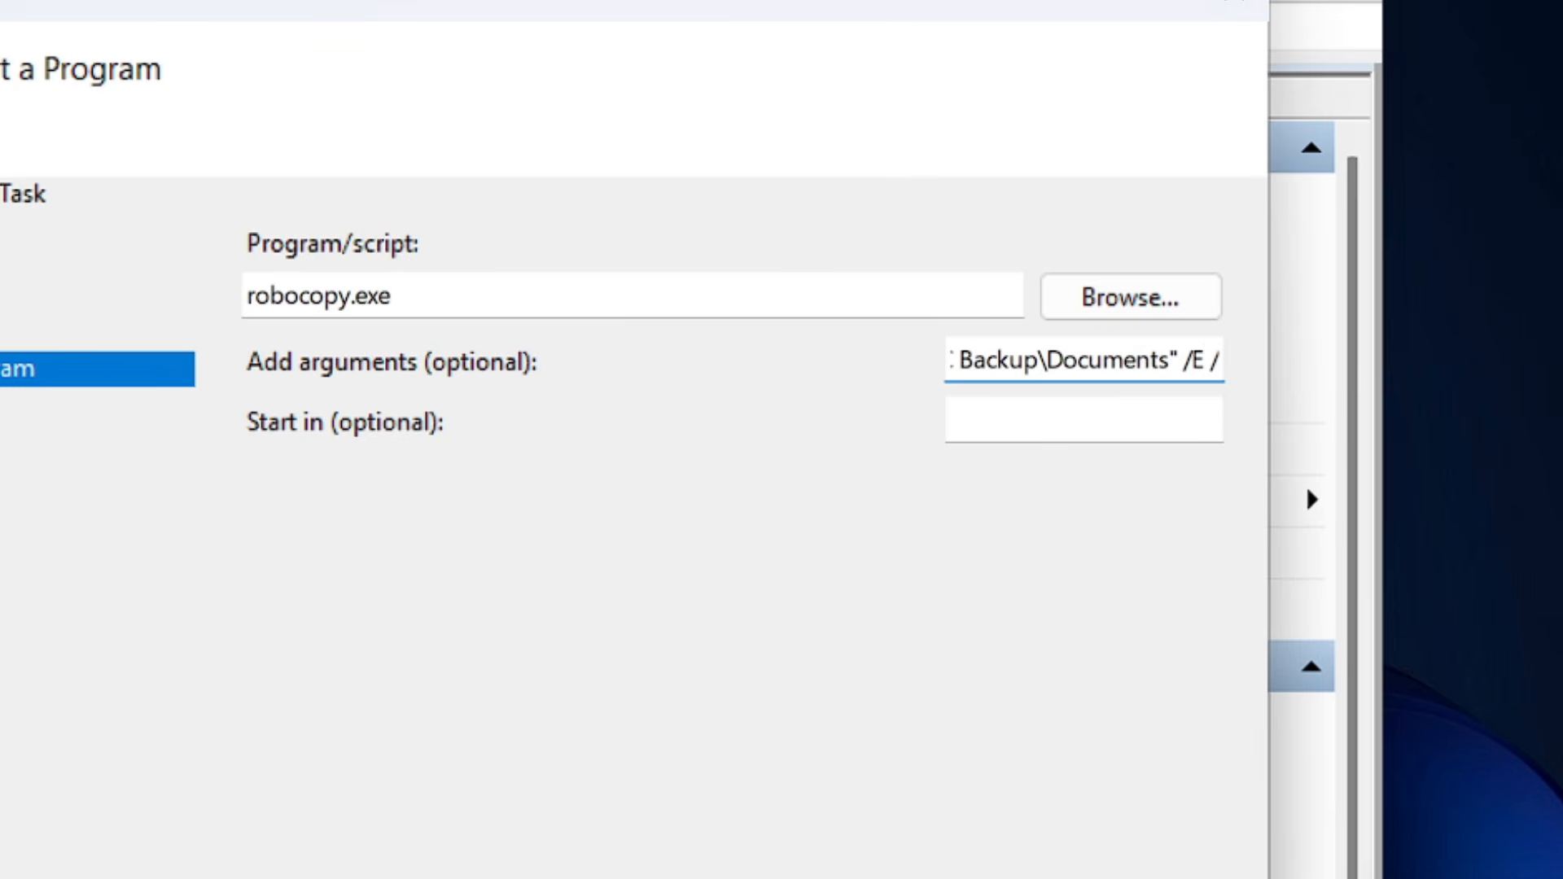
pyautogui.write('Z')
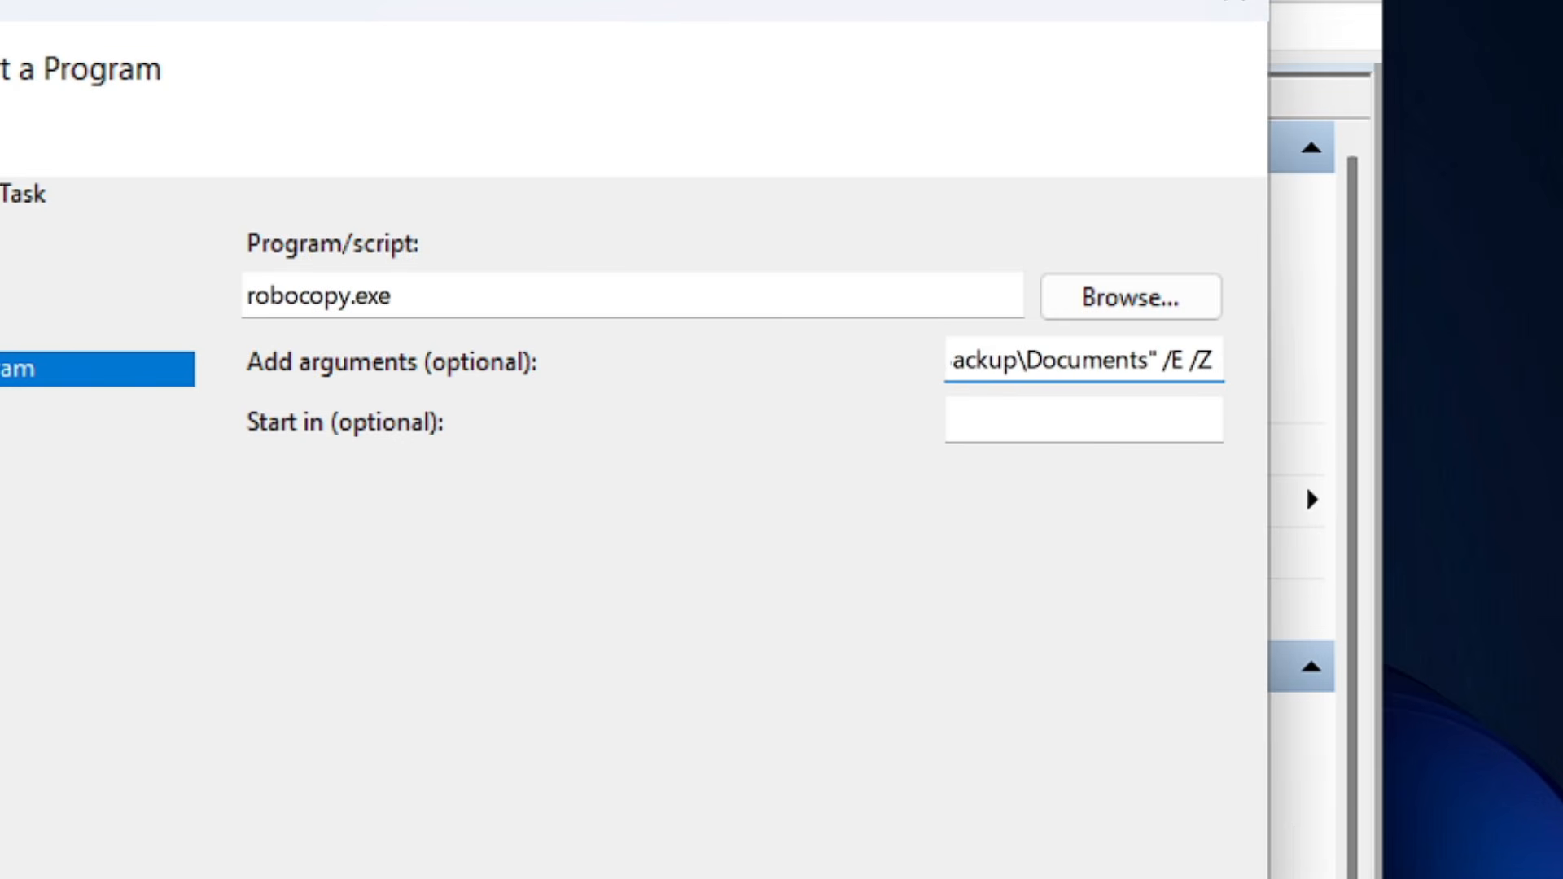
pyautogui.write(' /R:3')
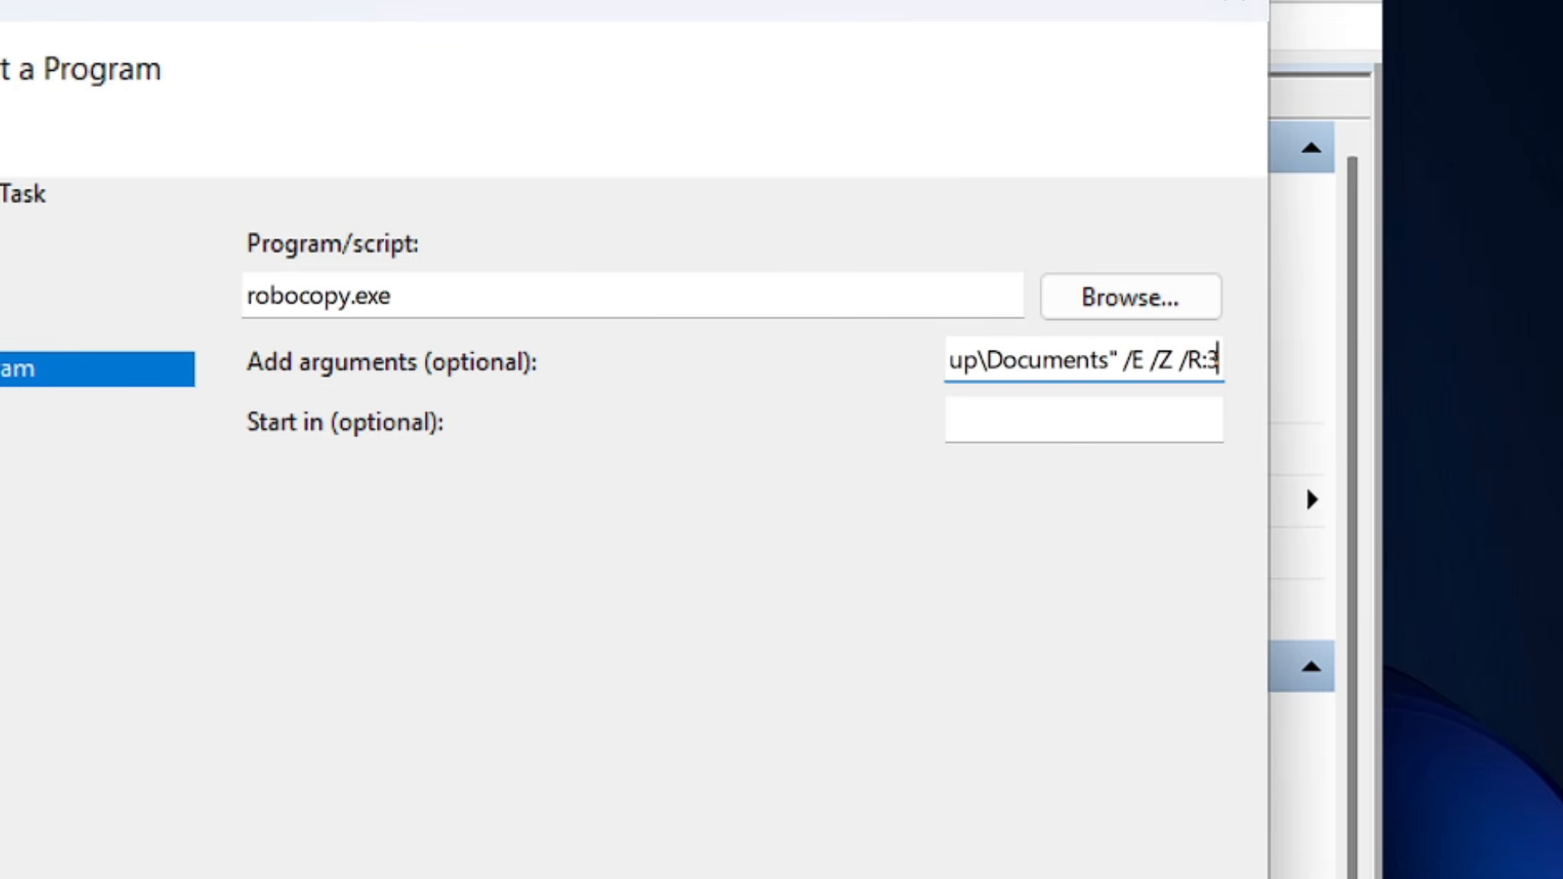
pyautogui.write(' /')
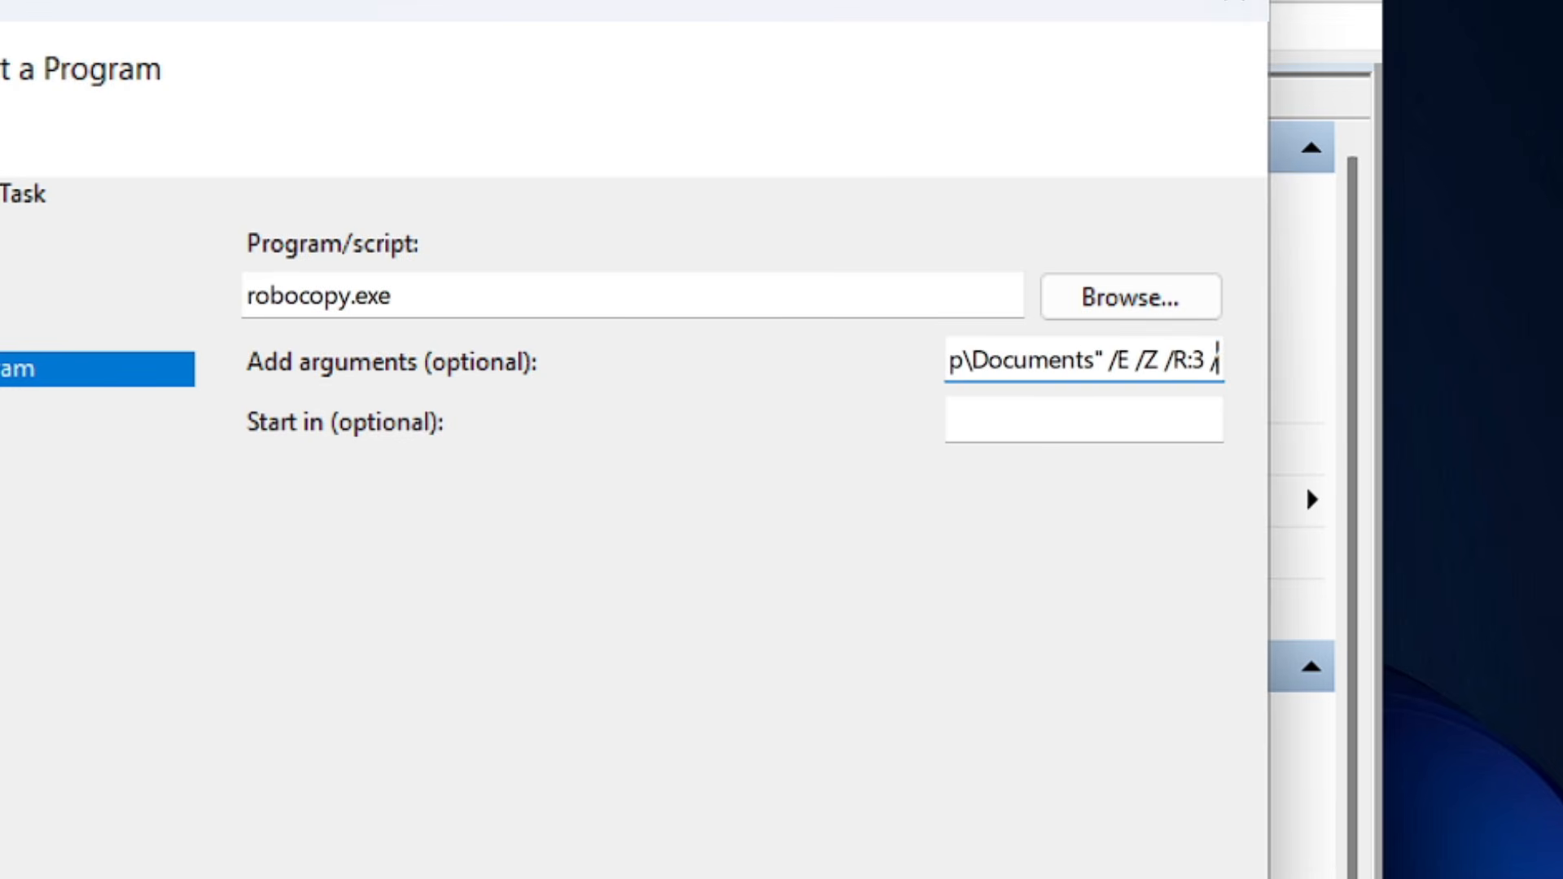
pyautogui.write('W:5')
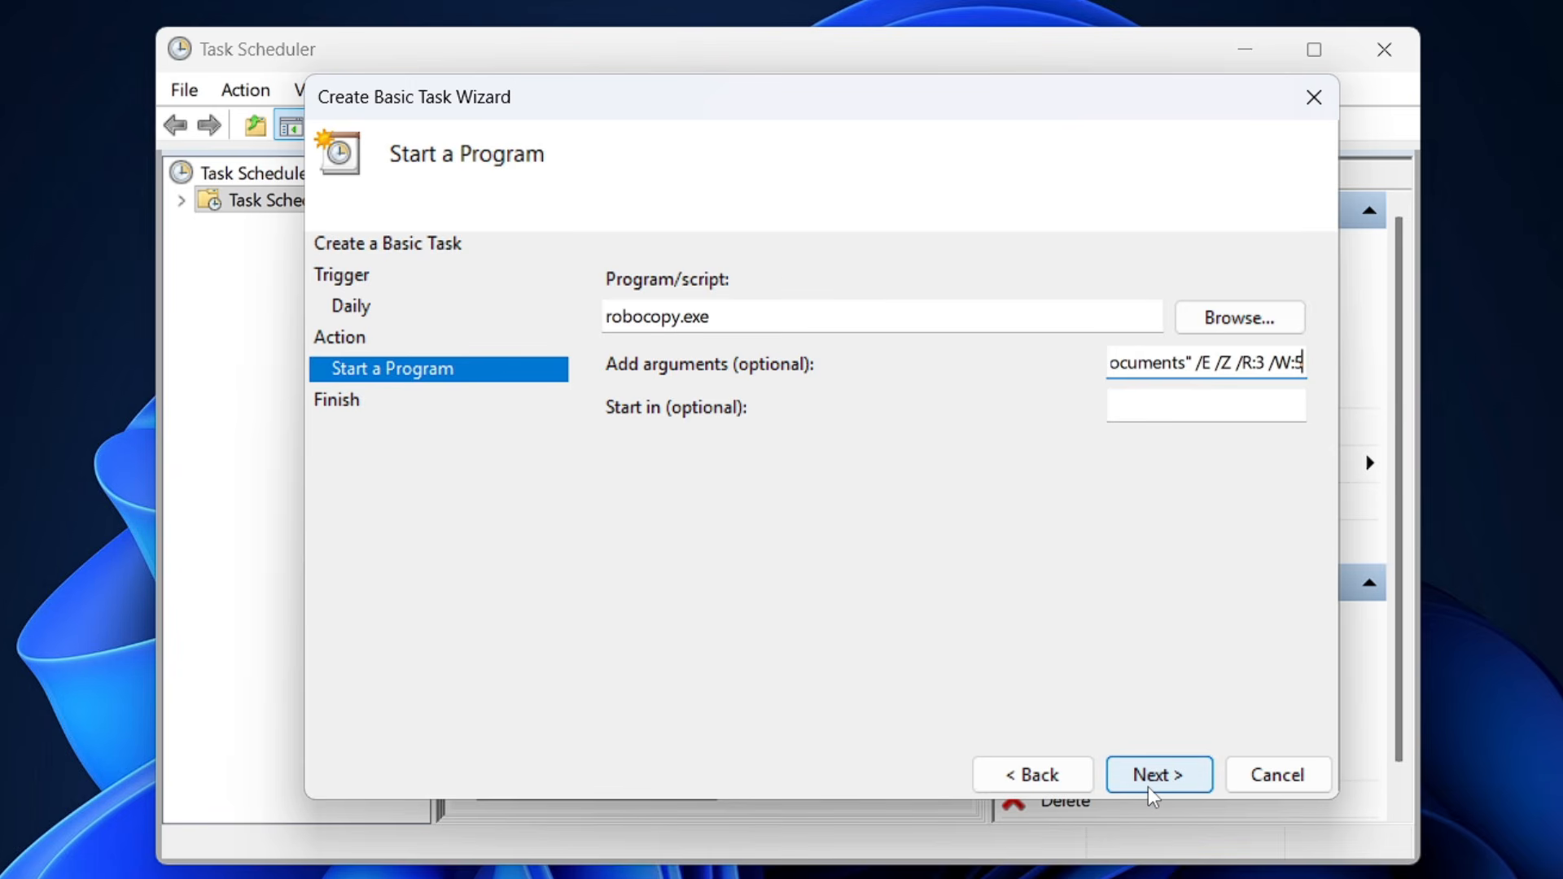
# Append the retry and wait switches /R:3 /W:5 to the robocopy arguments and finish creating the Auto Backup task.
pyautogui.click(1148, 786)
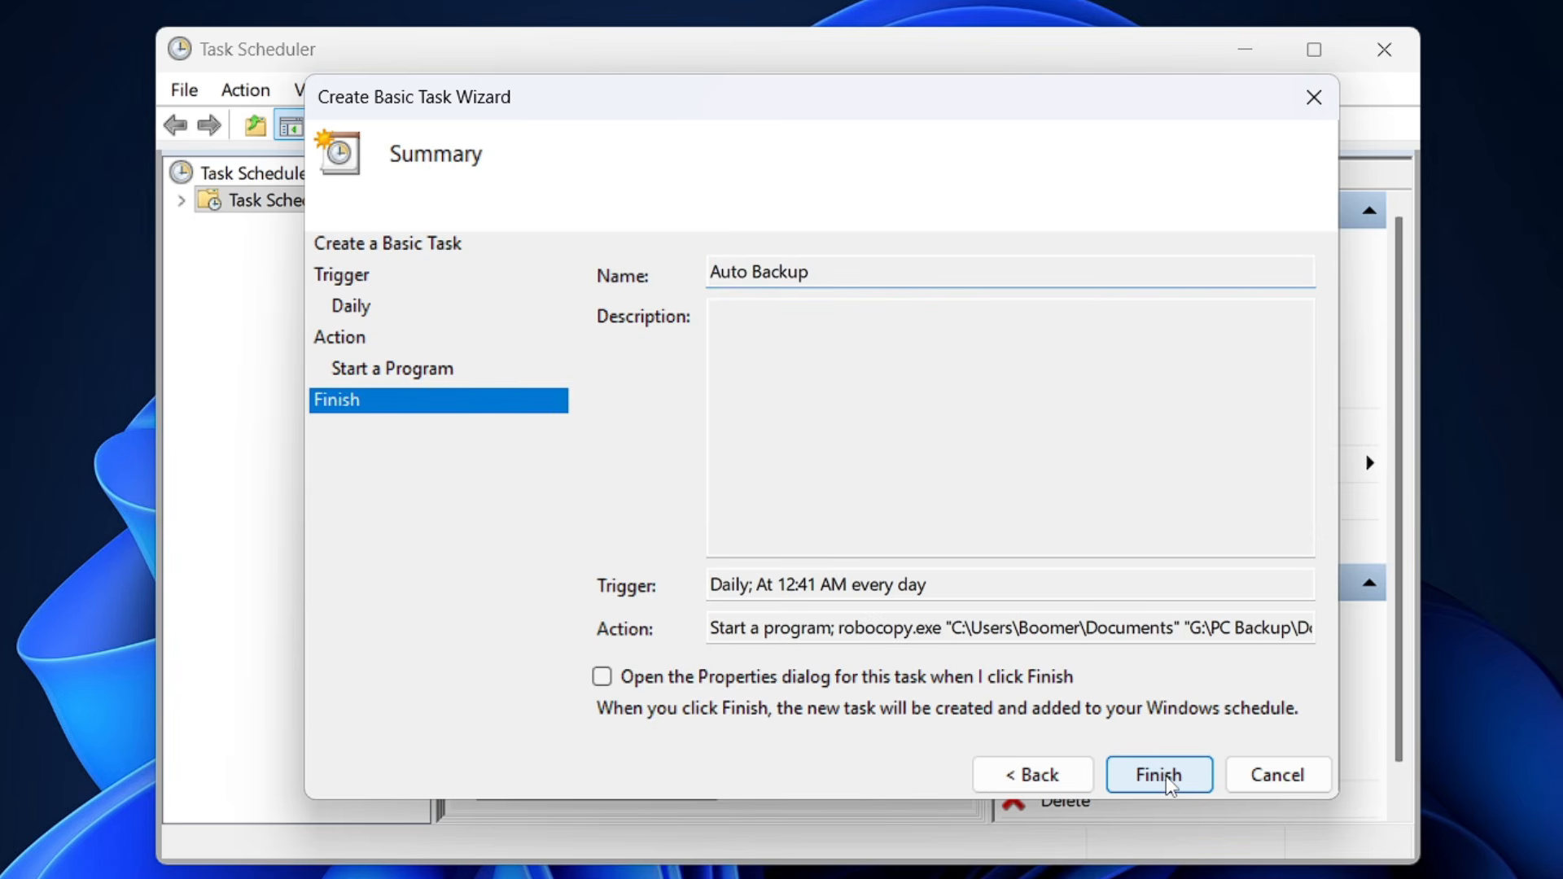
pyautogui.click(1164, 780)
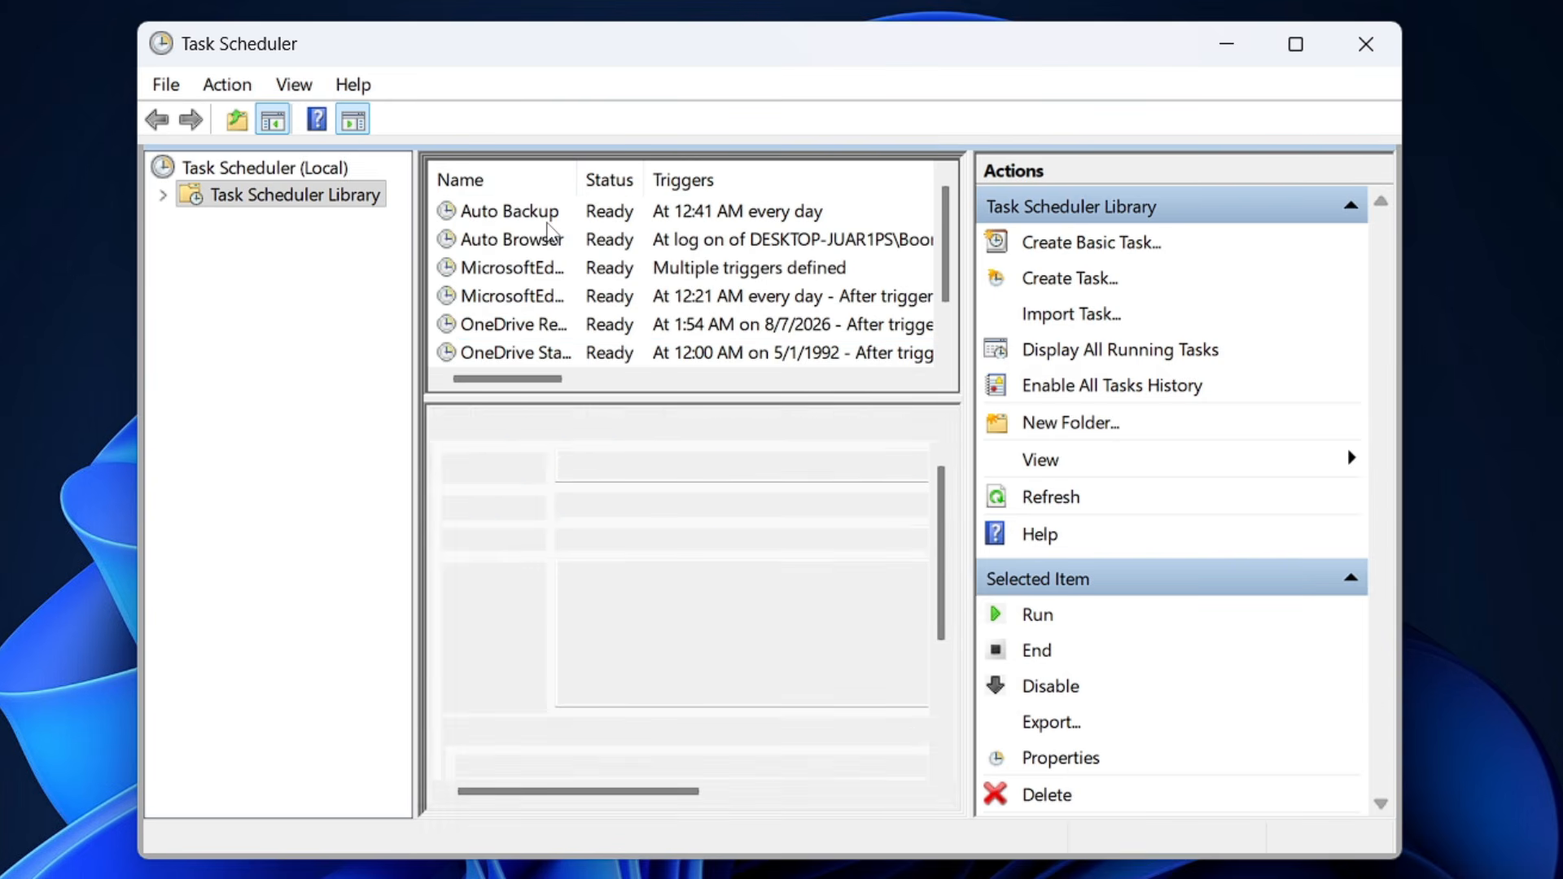
# Run the Auto Backup task on demand and move the Task Scheduler window aside to uncover the robocopy console.
pyautogui.click(549, 223)
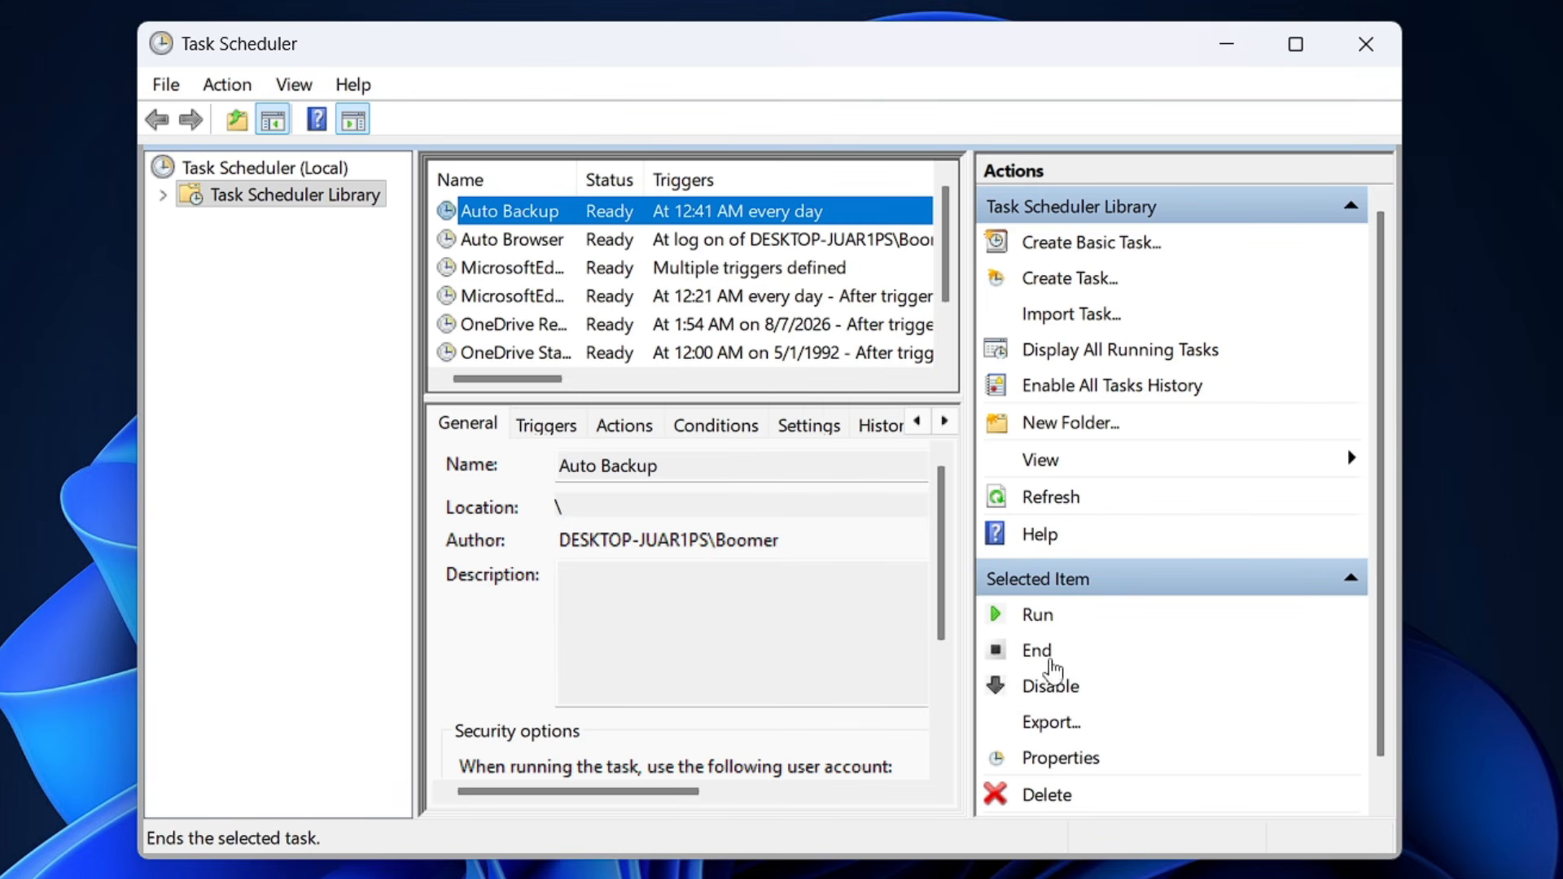
pyautogui.click(1036, 619)
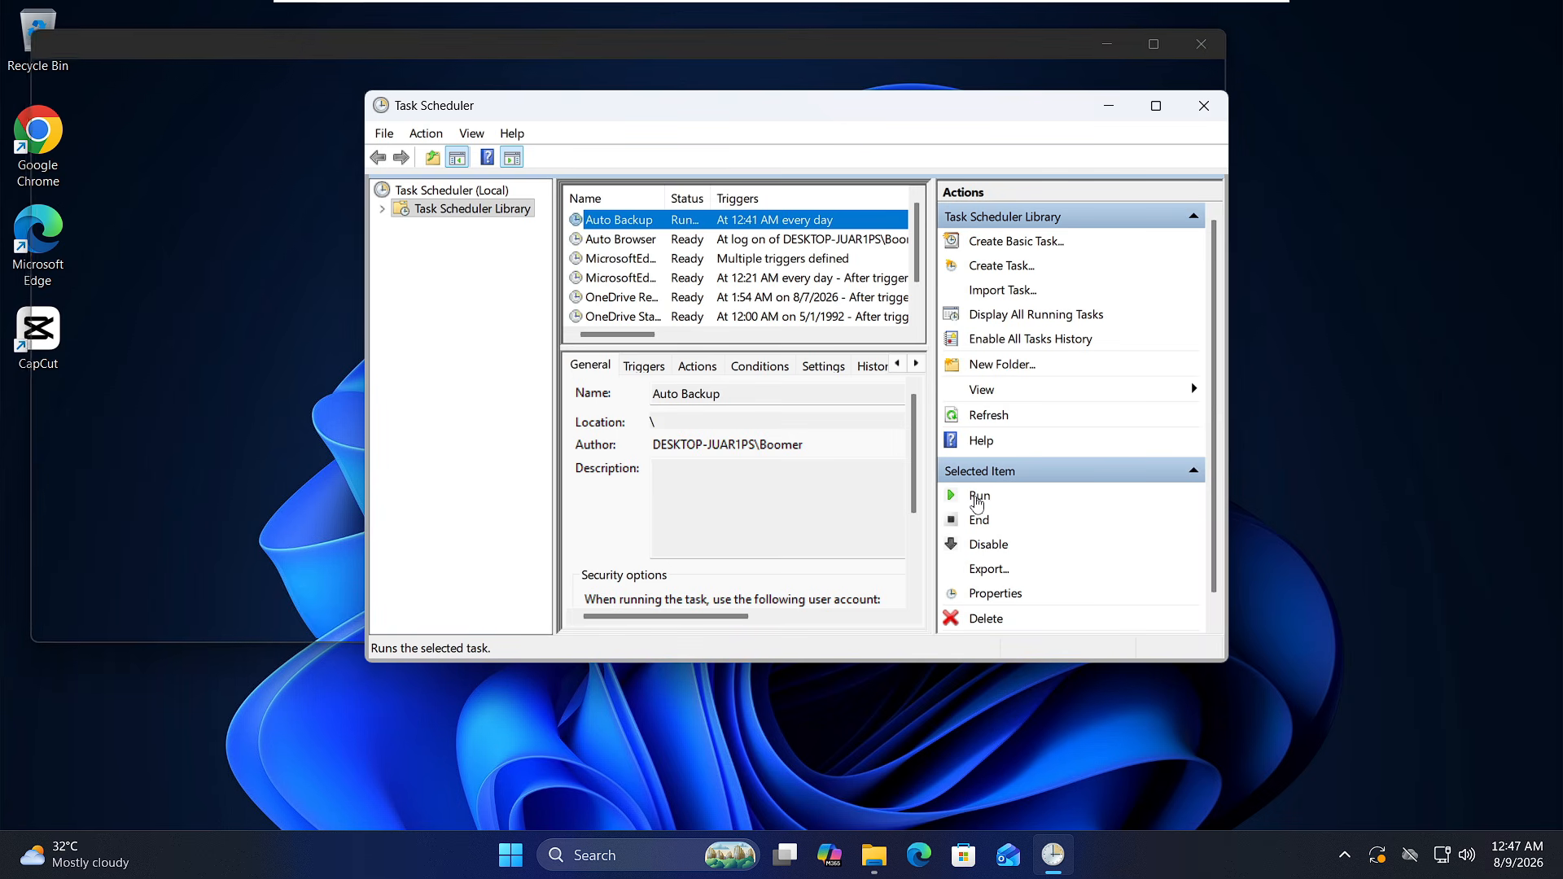
pyautogui.moveTo(990, 116); pyautogui.dragTo(1307, 159)
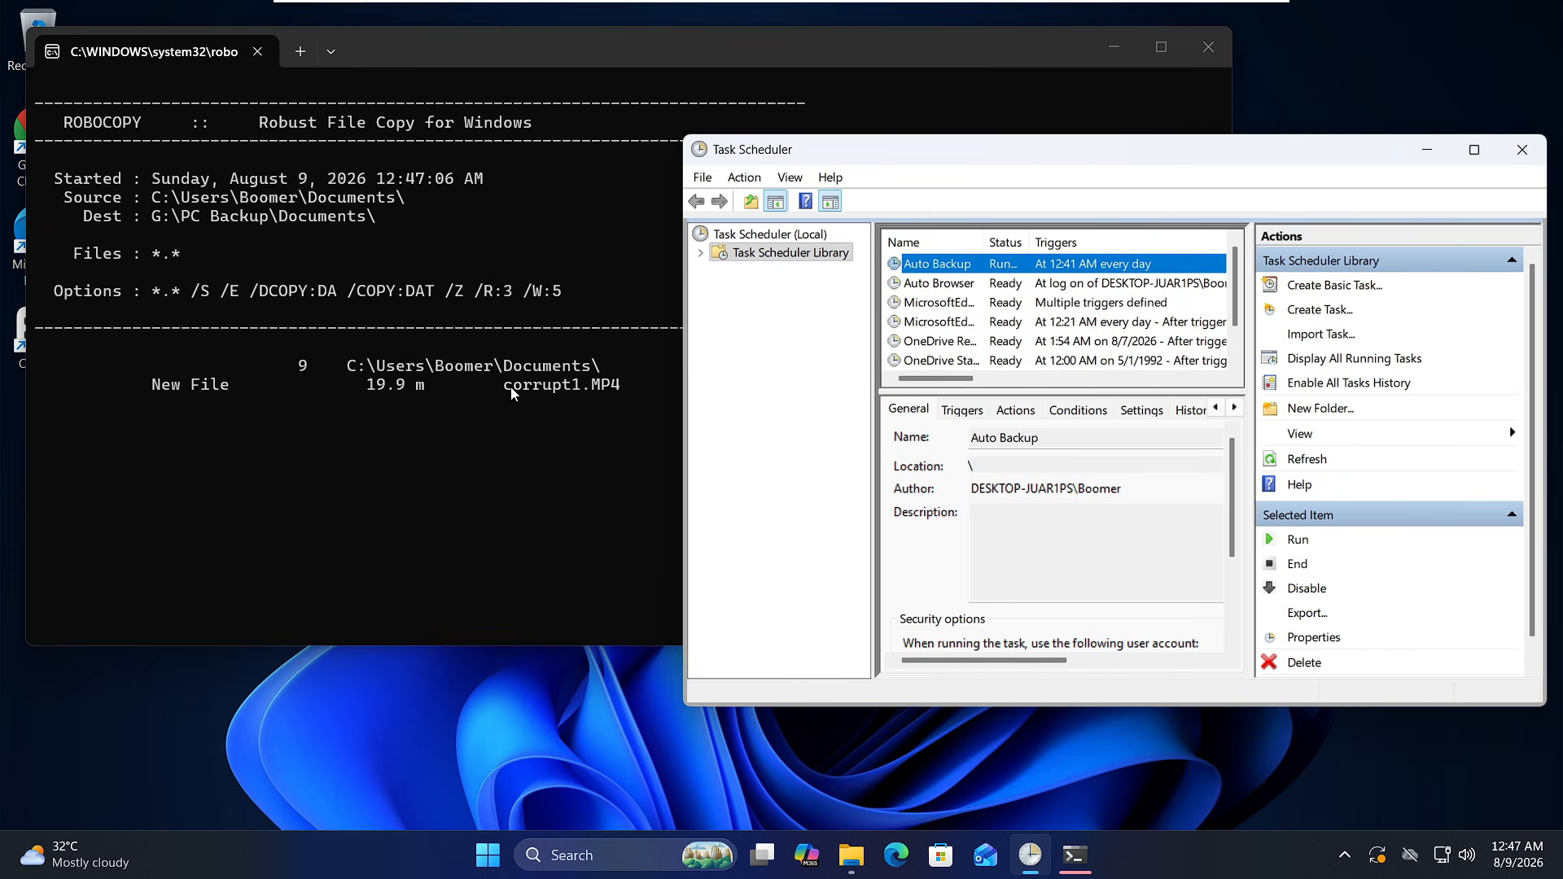
# Switch to File Explorer and browse from This PC to PC Backup\Documents on USB Drive (G:) to check the backed-up files.
pyautogui.click(852, 856)
pyautogui.click(853, 859)
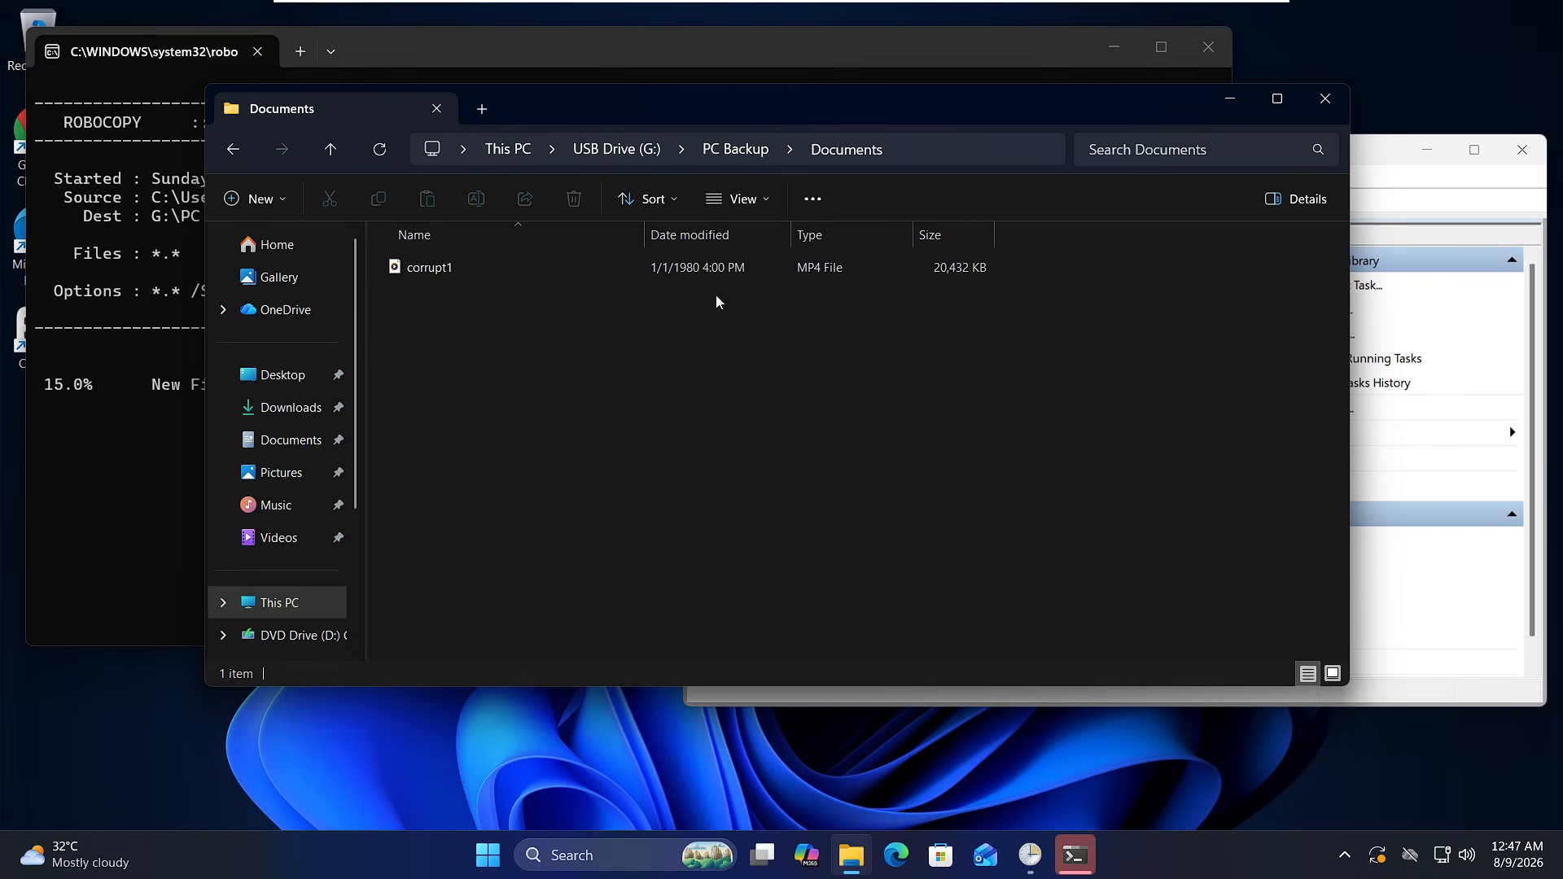
pyautogui.moveTo(648, 119); pyautogui.dragTo(937, 88)
pyautogui.click(795, 118)
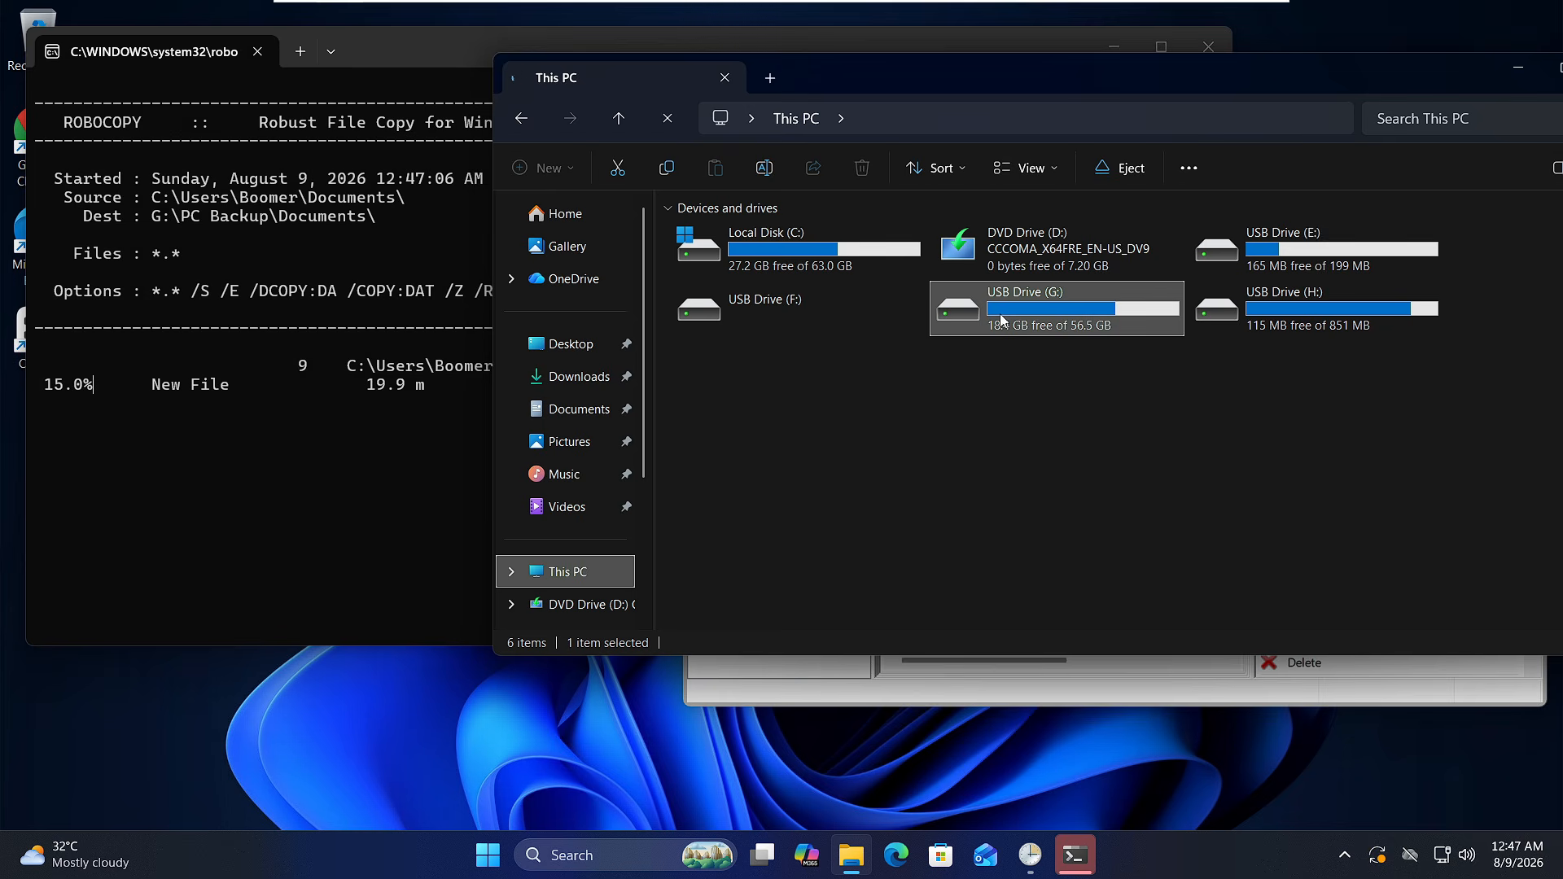
pyautogui.doubleClick(1013, 320)
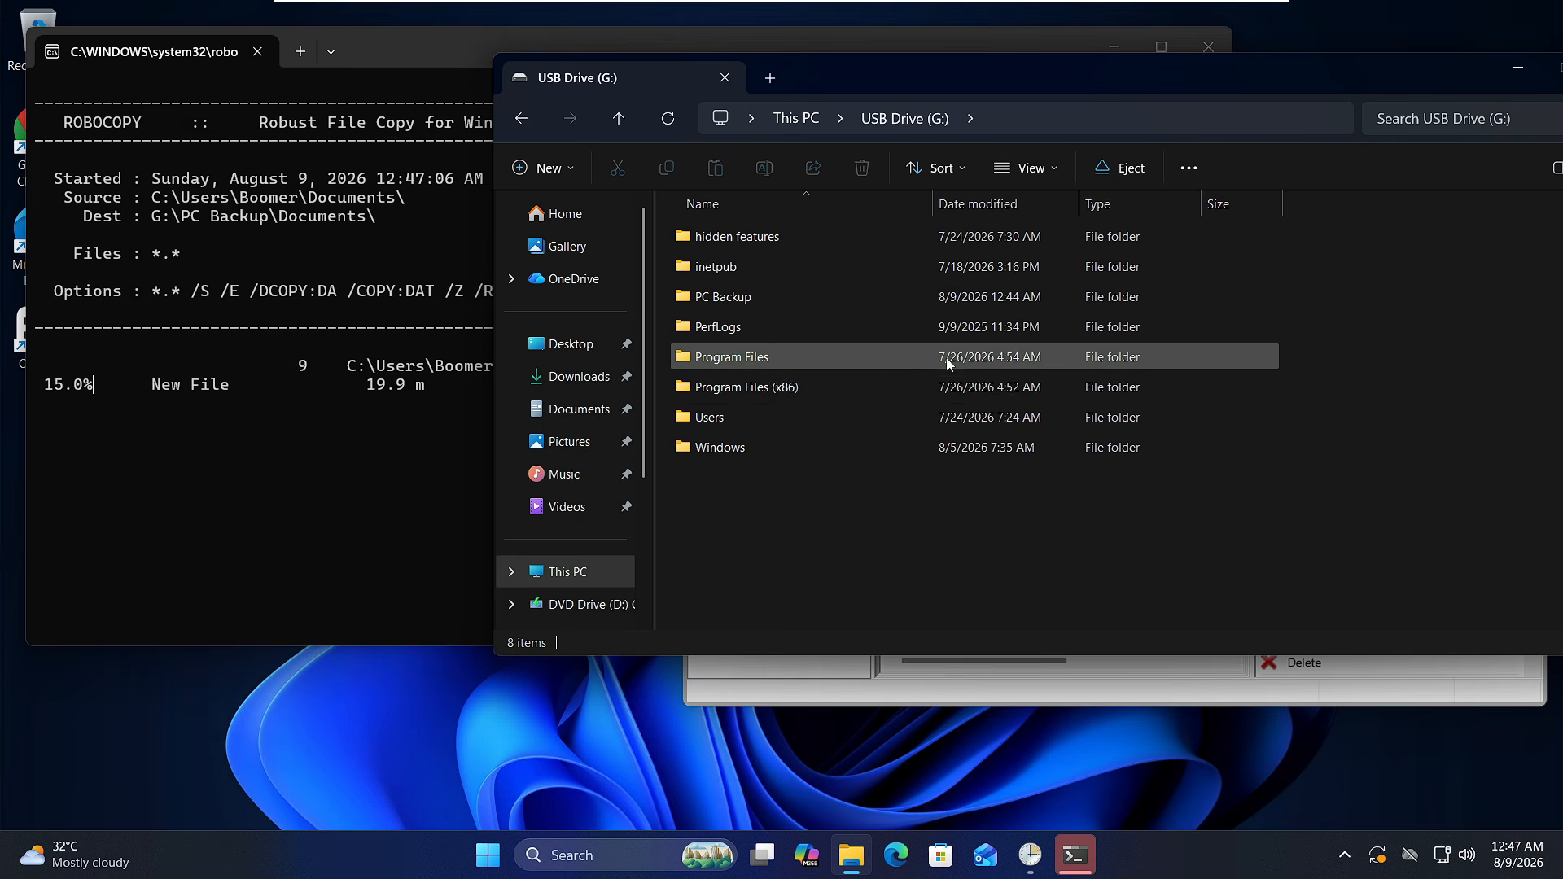
pyautogui.doubleClick(765, 296)
pyautogui.doubleClick(737, 238)
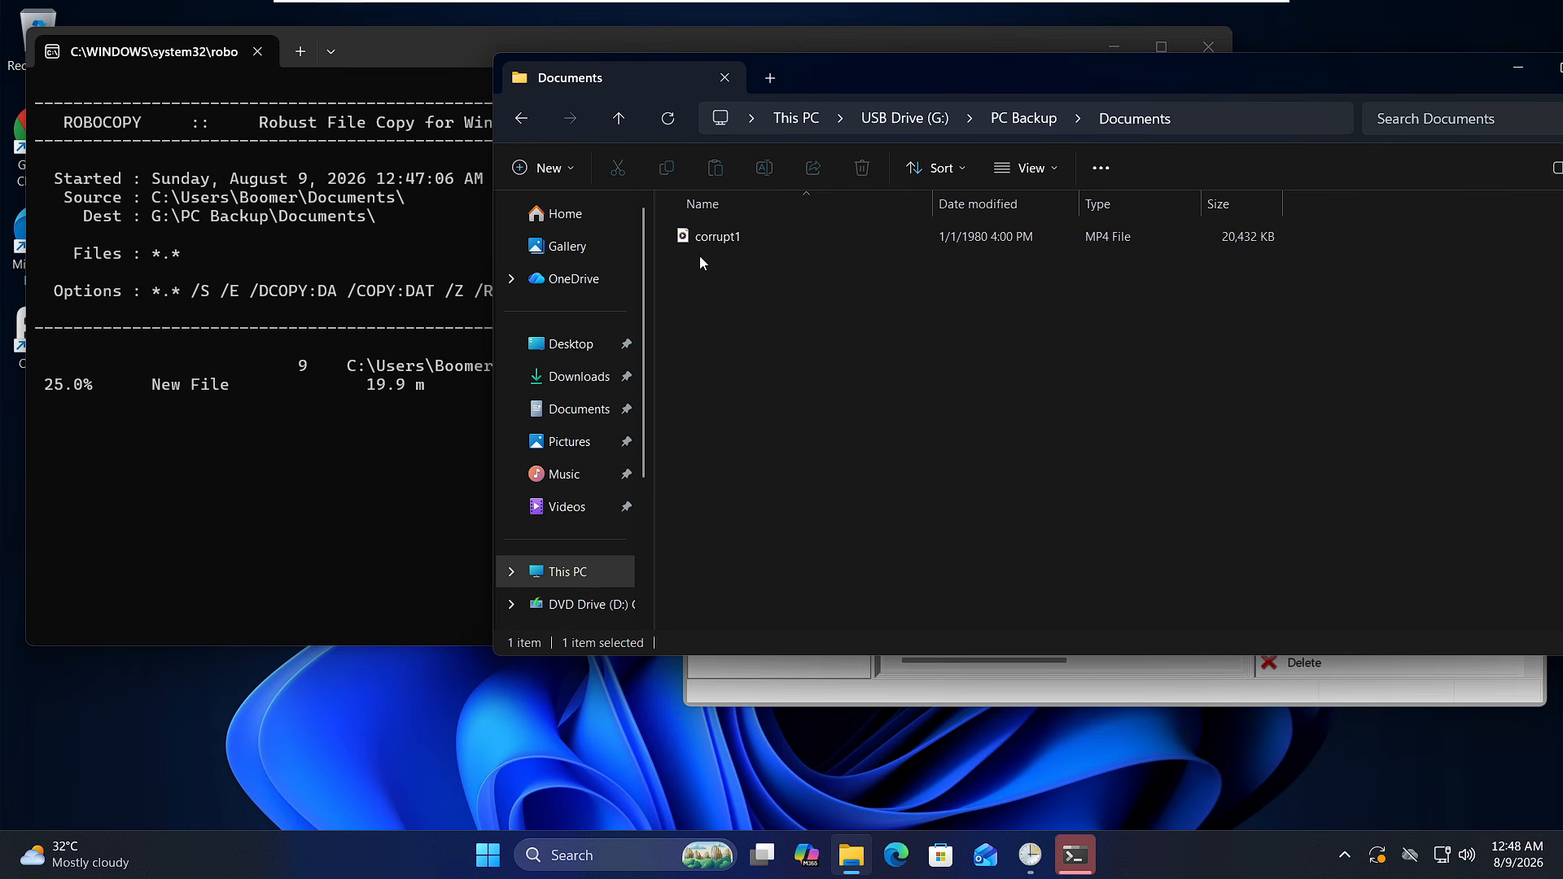